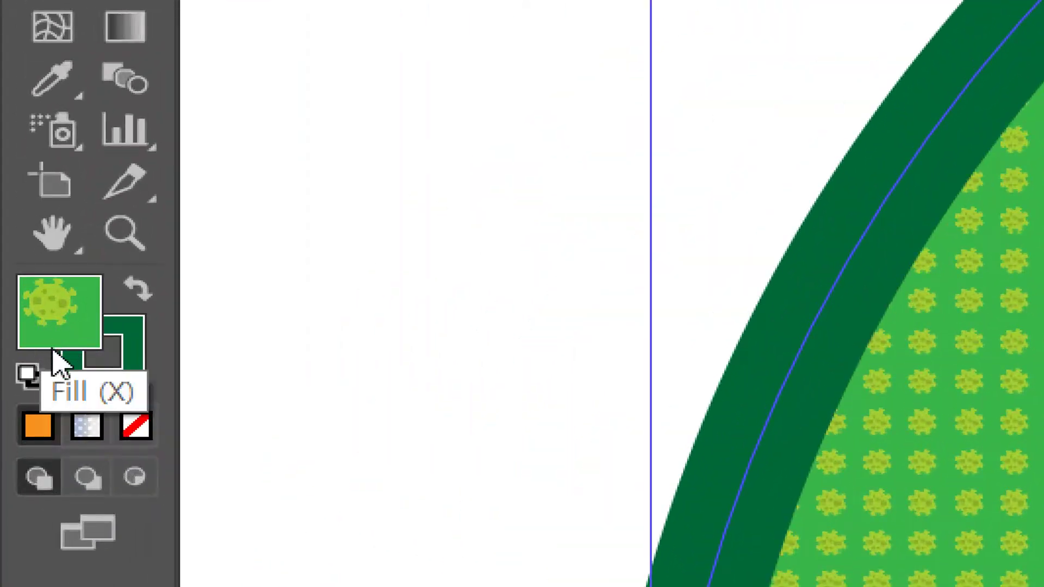
Reset the ellipse to the default white fill and black stroke.
drag(17, 345, 285, 369)
drag(874, 432, 874, 432)
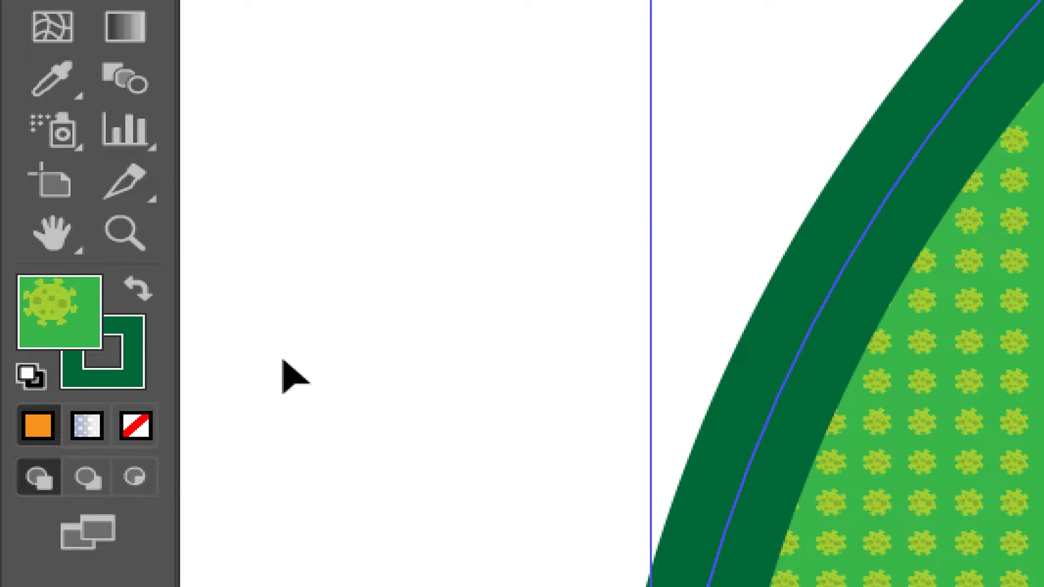
click(30, 375)
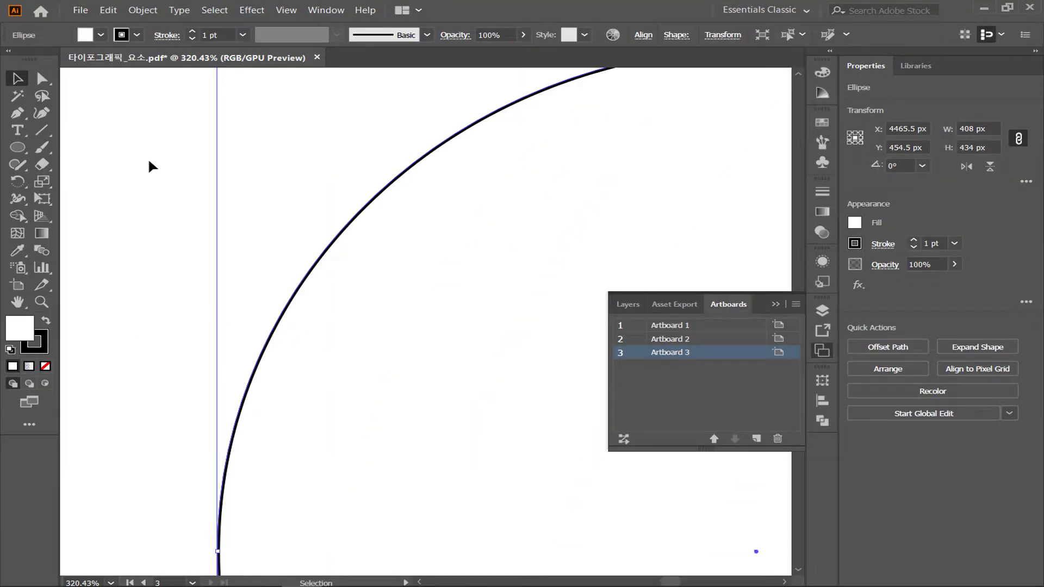
Fill the ellipse with the light orange swatch.
click(101, 37)
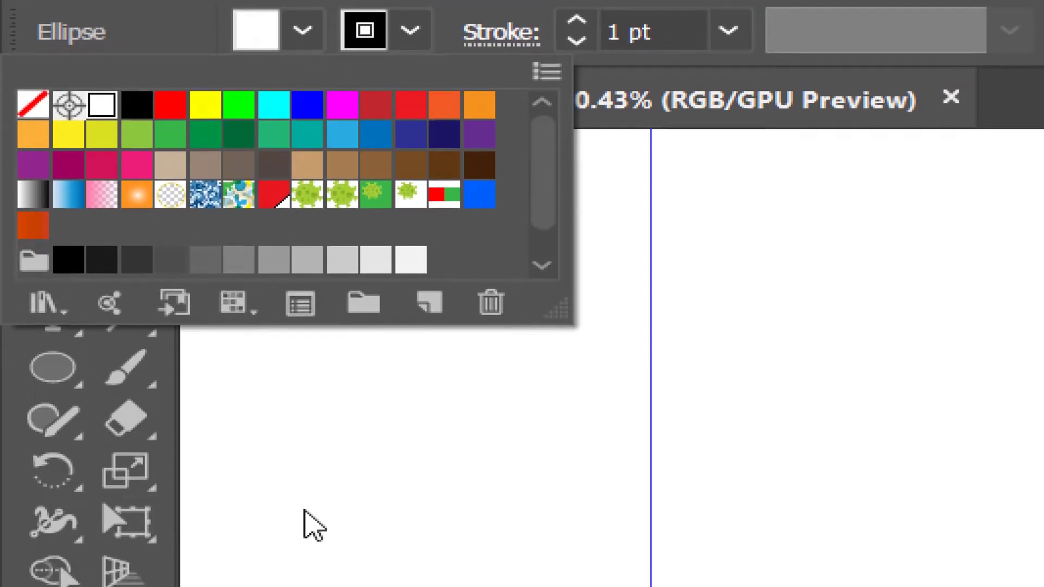
click(310, 529)
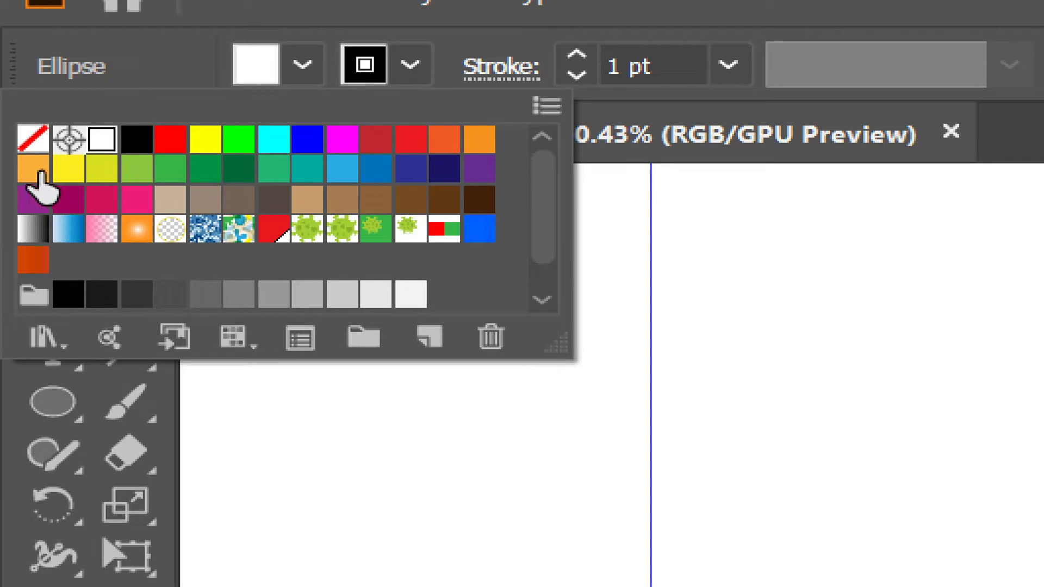
click(34, 169)
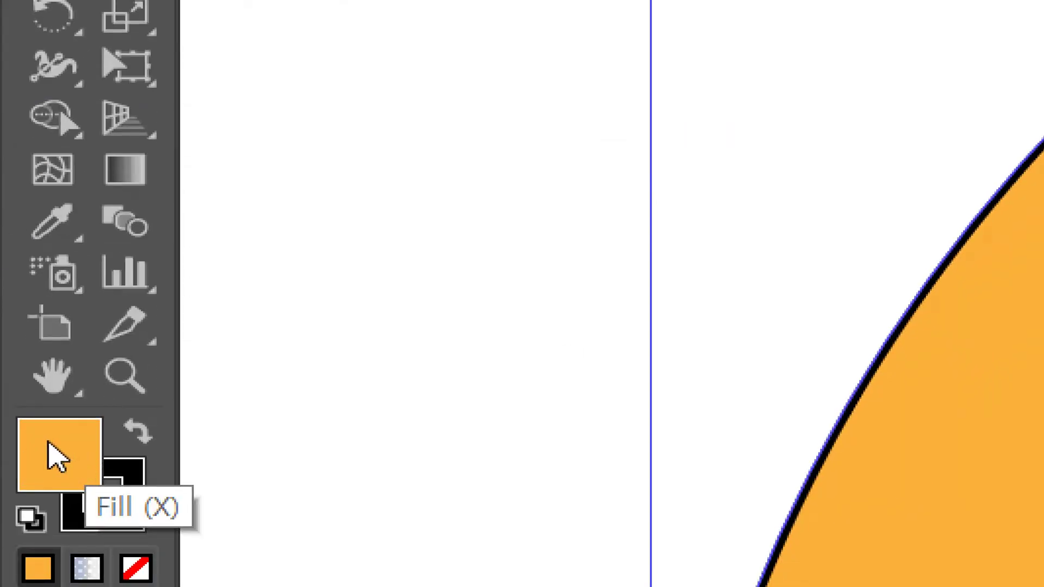
Set the ellipse's fill to a custom light peach with hue 18°, saturation 28% and brightness 100%.
double_click(58, 457)
click(450, 262)
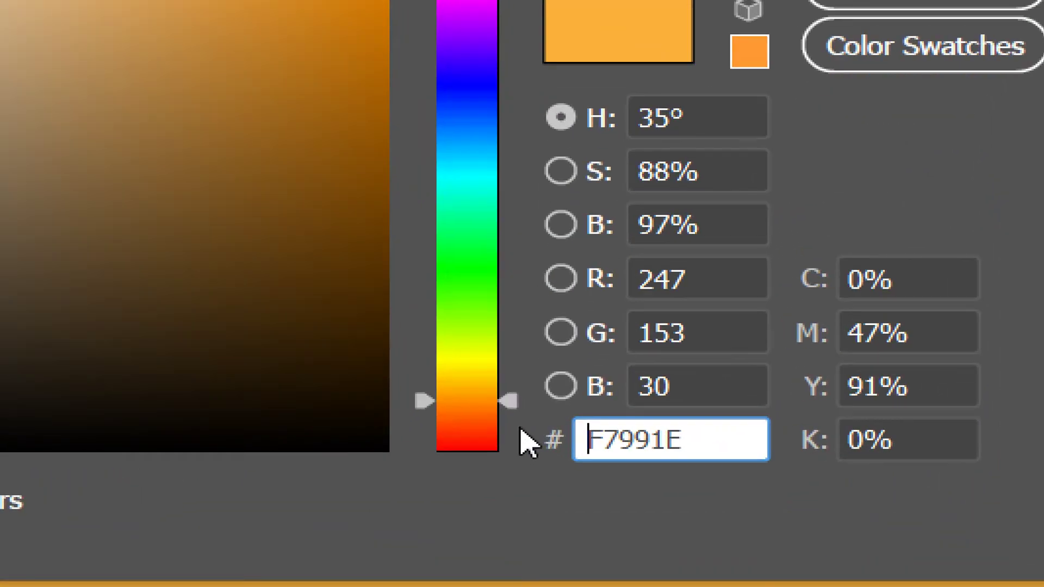
drag(516, 425, 511, 433)
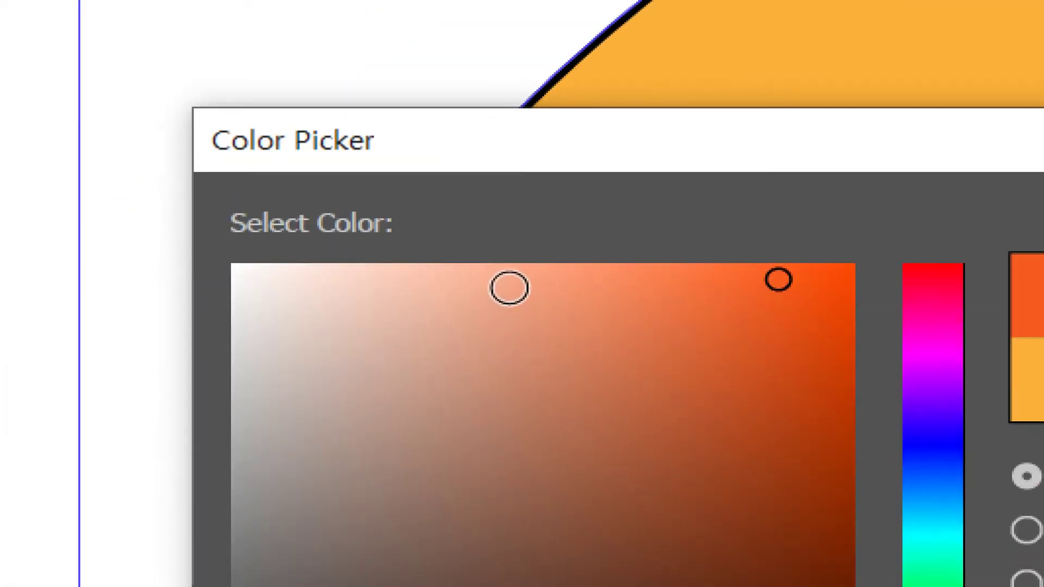
drag(42, 0, 0, 0)
drag(452, 271, 403, 263)
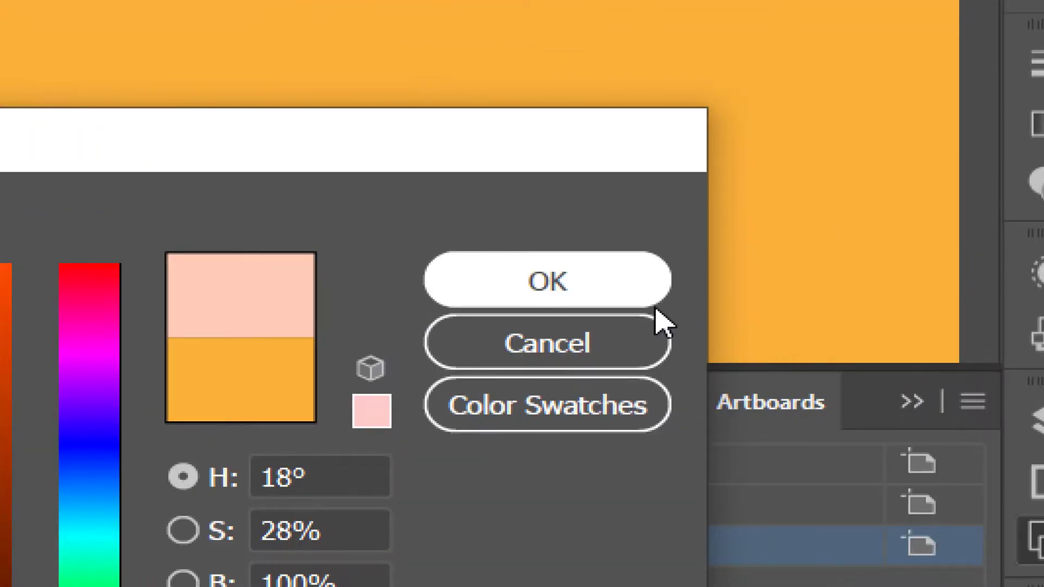
click(606, 299)
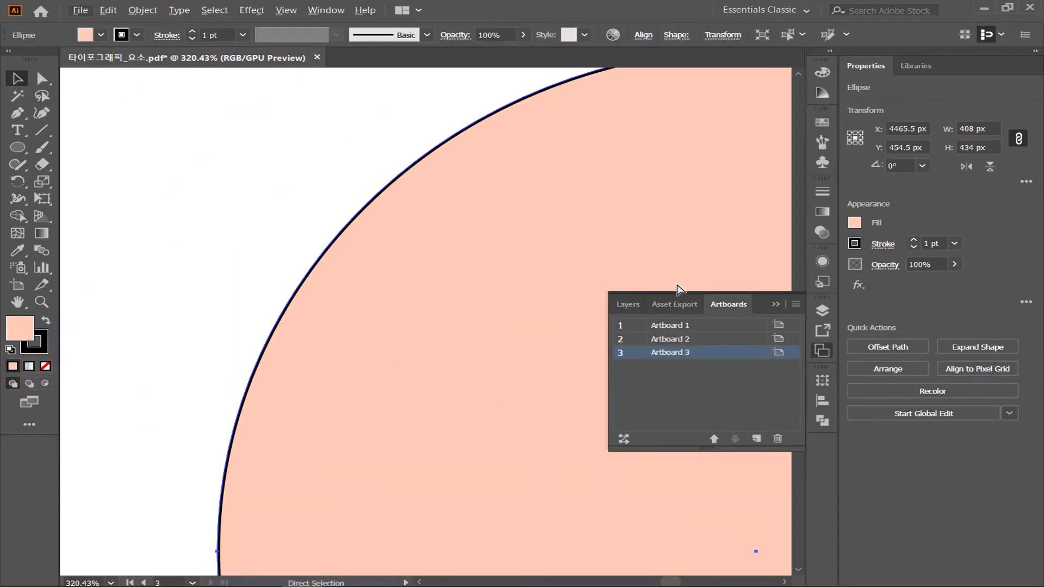
Move the peach ellipse up and to the left, to about X 4340 px, Y 418 px.
key(ctrl+minus)
key(ctrl+minus)
key(ctrl+minus)
key(ctrl+minus)
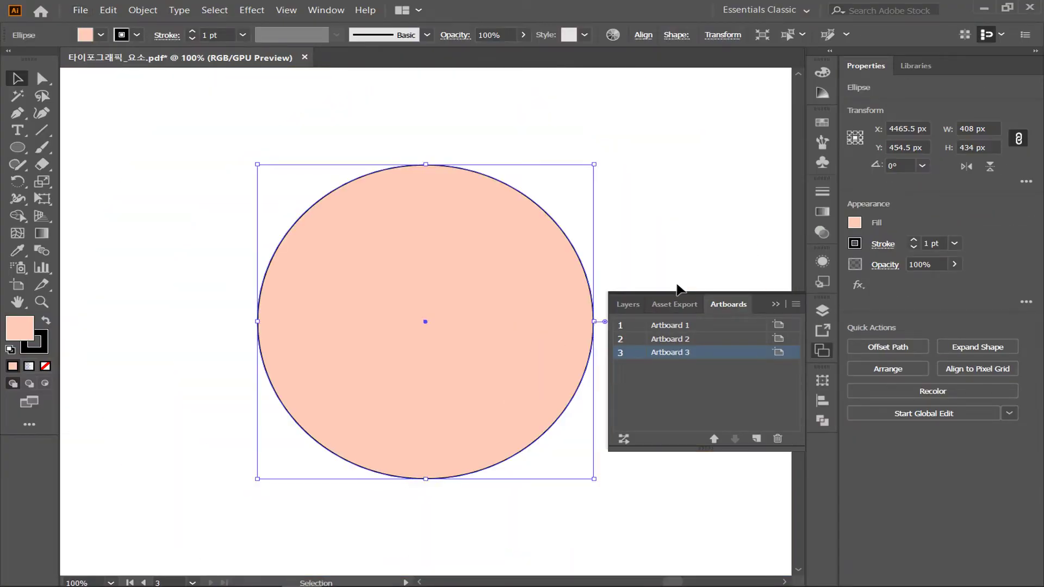
drag(494, 248, 444, 244)
drag(443, 282, 389, 260)
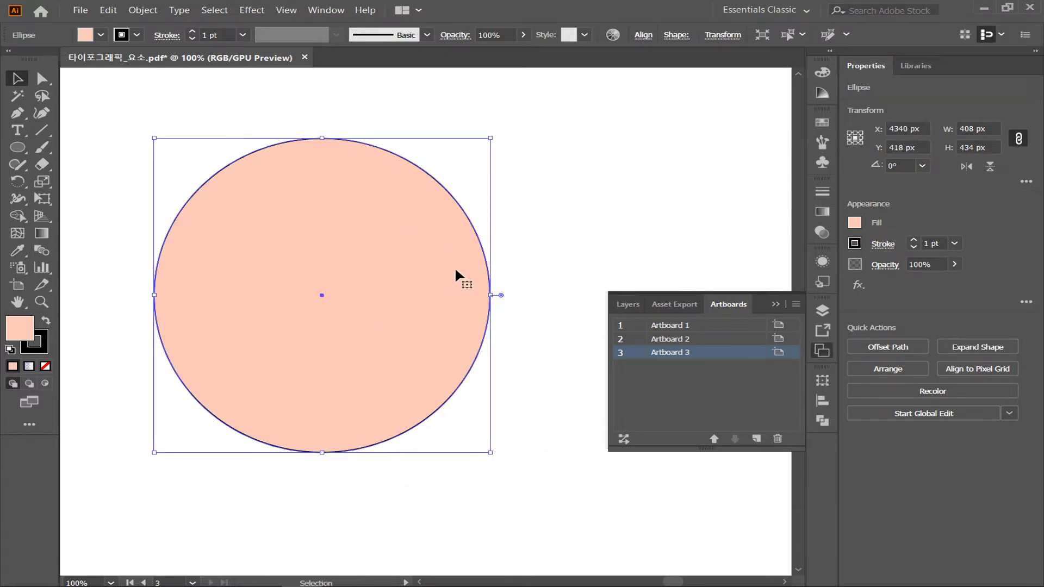
Scale the ellipse down proportionally from its lower-right corner to about 269 by 286 px.
click(523, 214)
click(400, 259)
click(519, 215)
click(459, 279)
drag(491, 452, 375, 346)
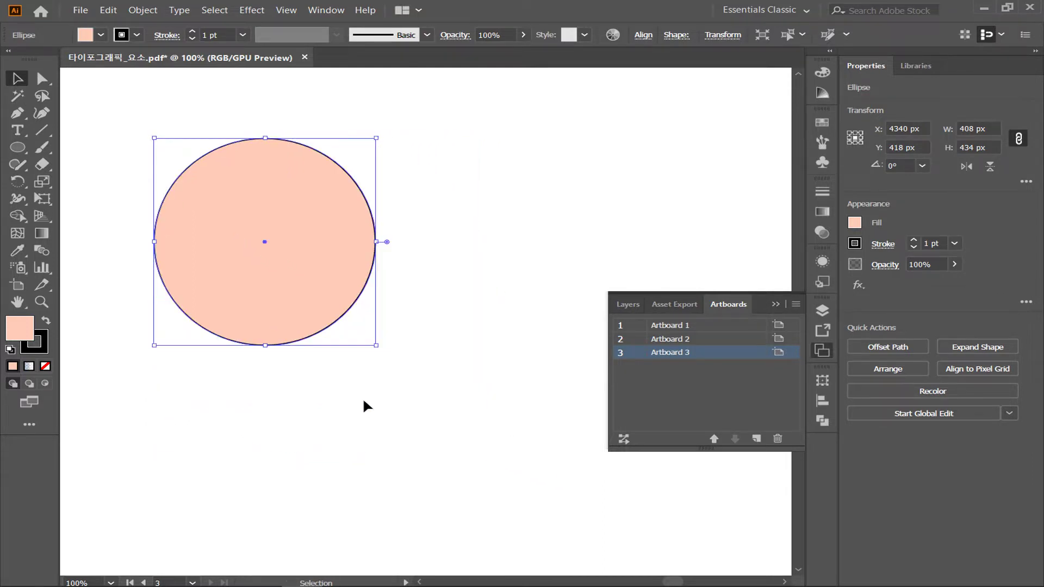
click(357, 361)
click(321, 307)
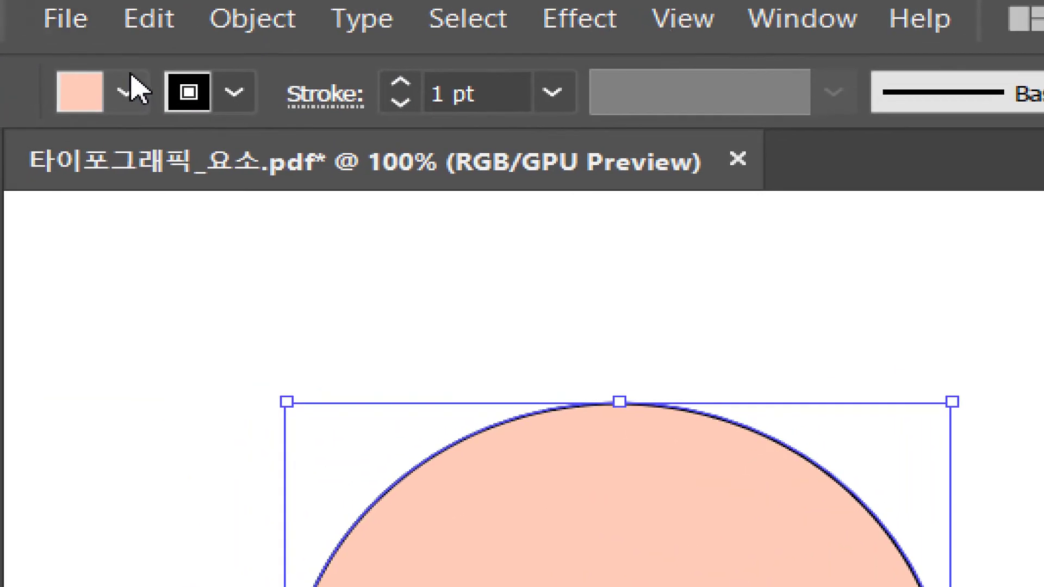
Move the ellipse closer to the artboard's upper-left area, to about X 4217.5 px, Y 320 px.
click(129, 82)
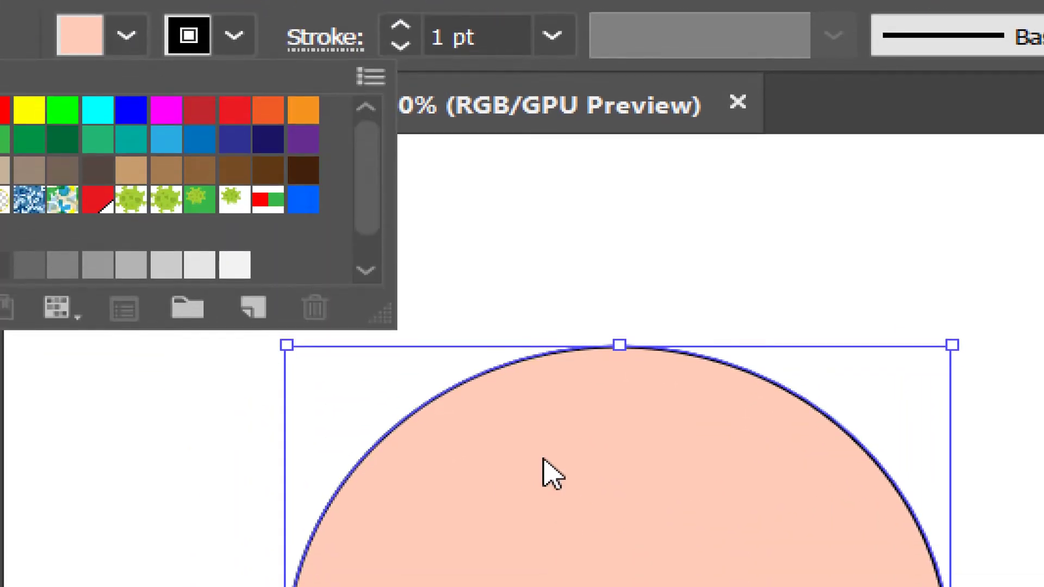
click(547, 473)
drag(440, 463, 307, 397)
double_click(130, 325)
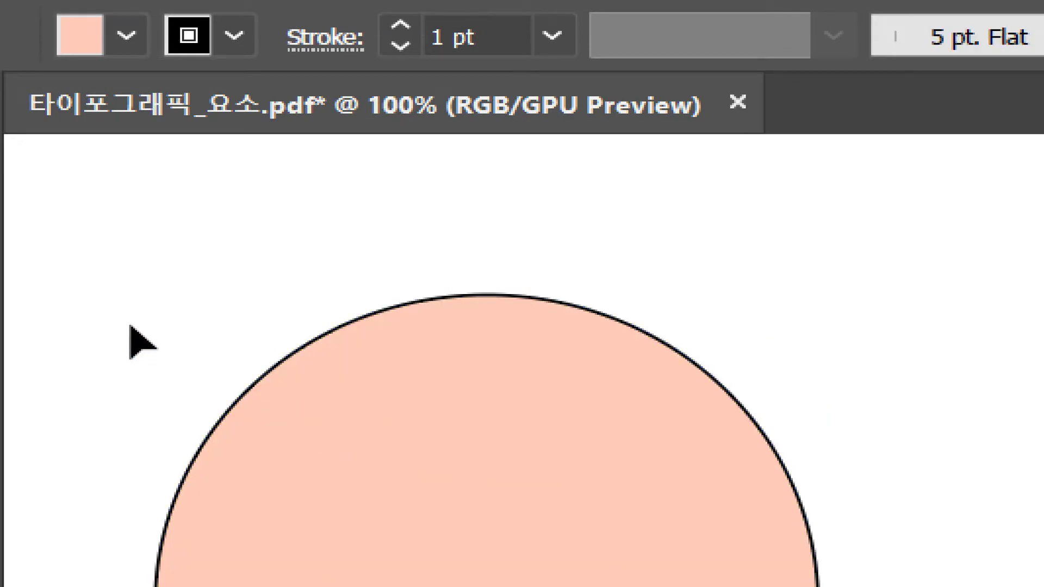
Save the ellipse's peach fill as a global RGB process color swatch named 동양피부.
click(282, 354)
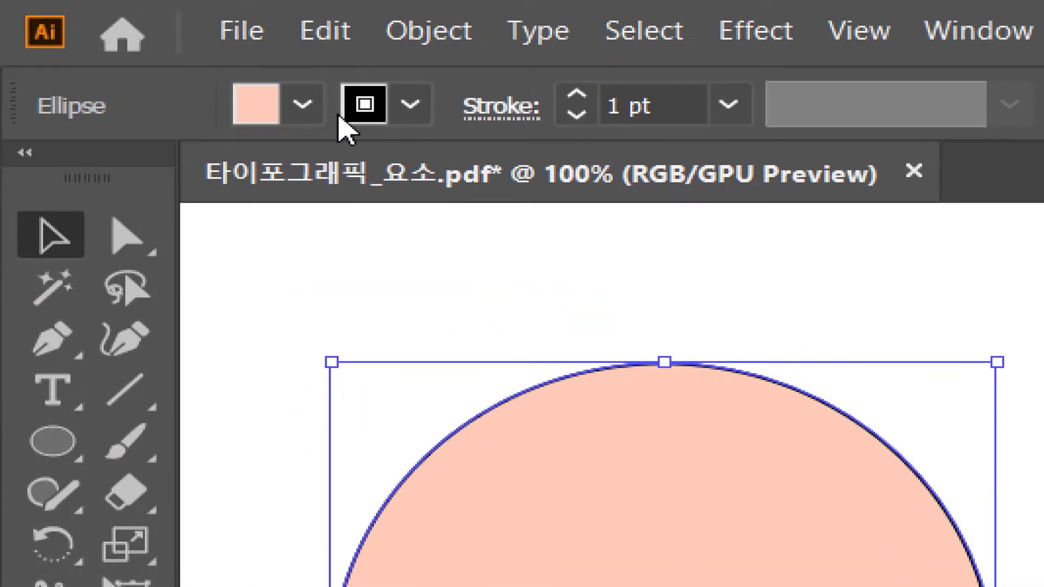
click(300, 108)
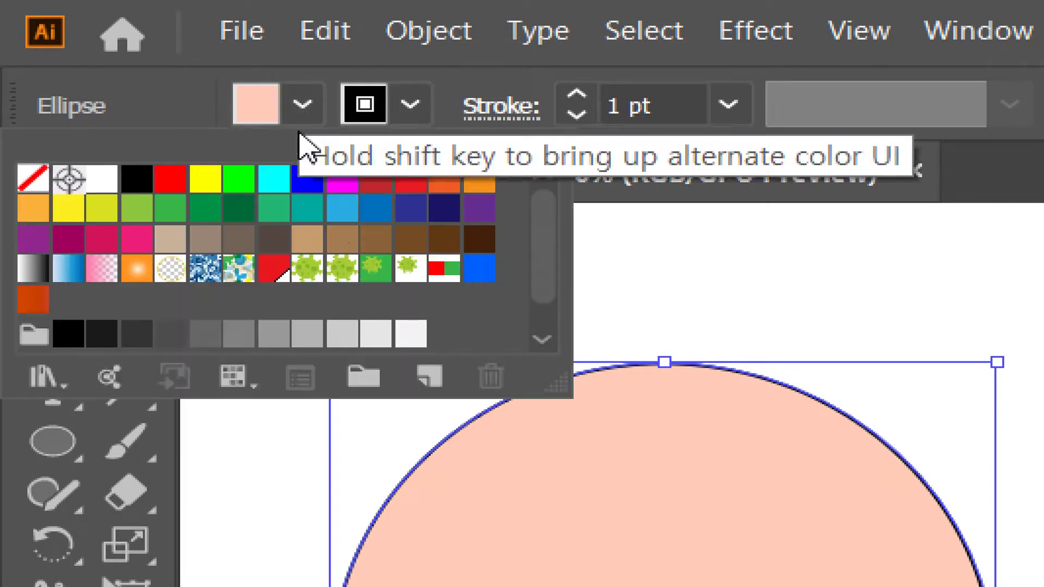
click(436, 379)
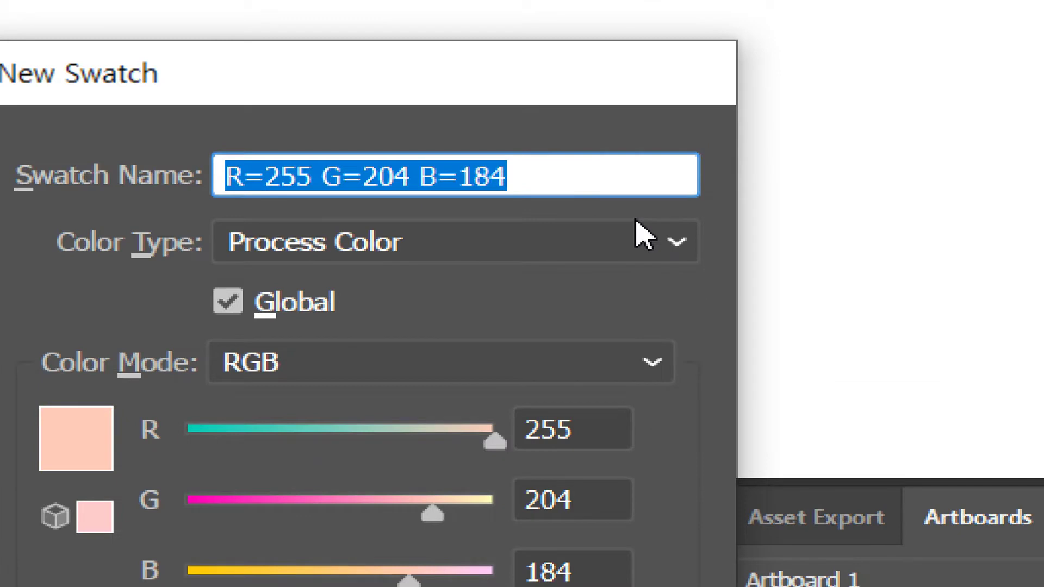
text(ehd)
key(BackSpace)
key(BackSpace)
key(BackSpace)
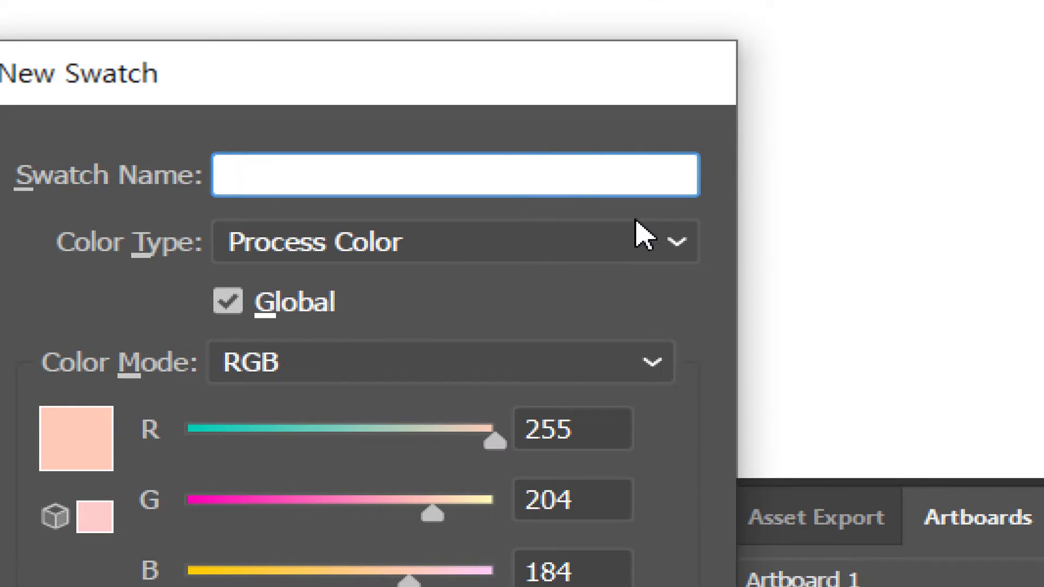
text(ㄷ)
text(양피부)
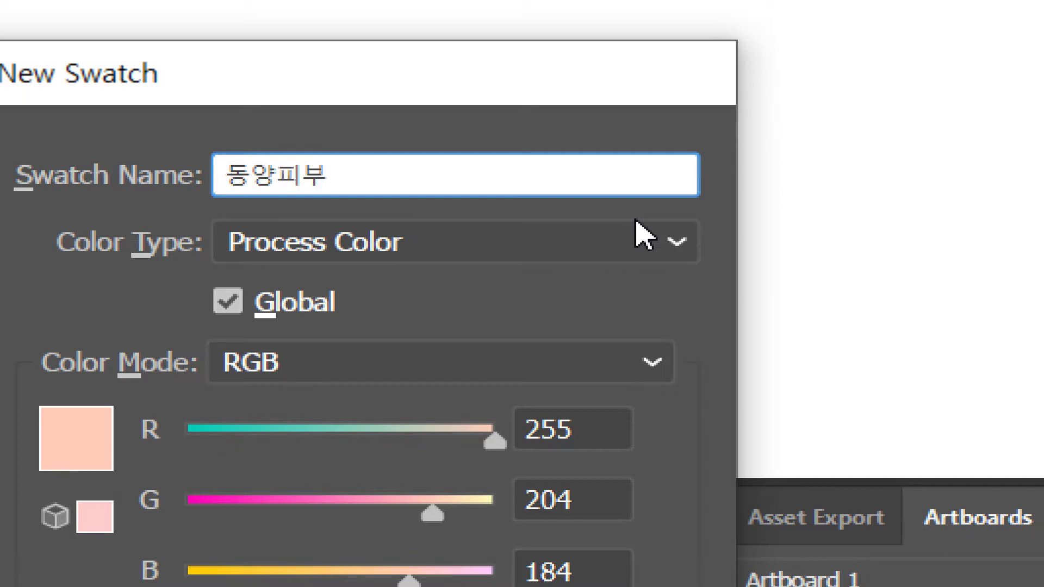
key(Return)
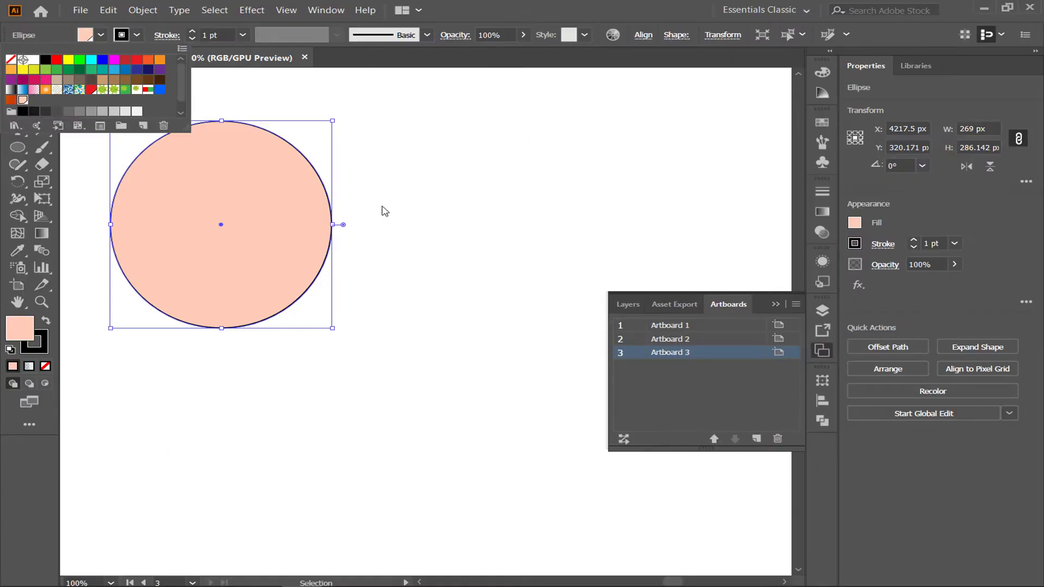
click(446, 214)
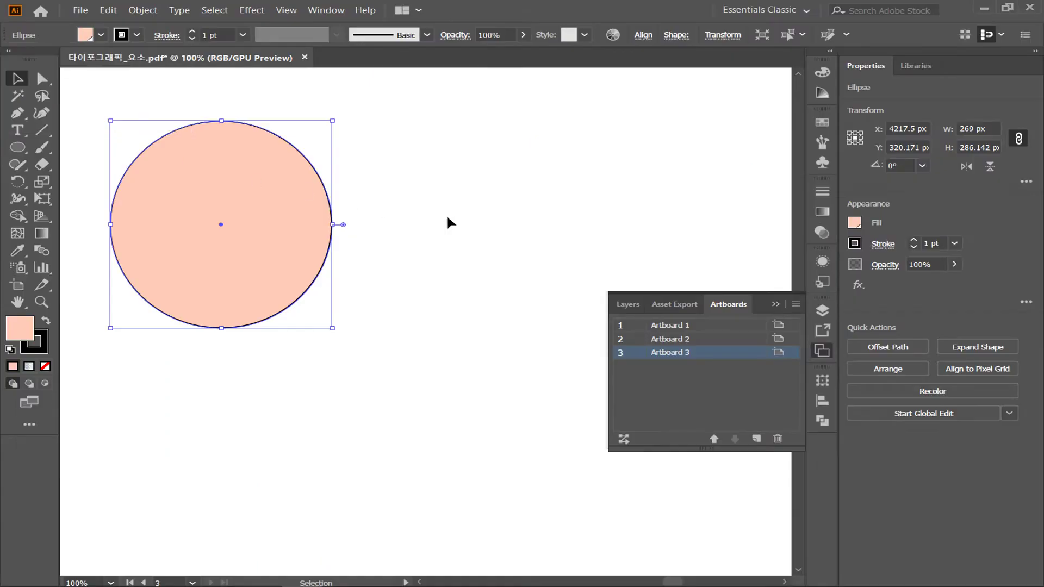
Duplicate the ellipse horizontally to the right, placing the copy at about X 4535.5 px, Y 320 px.
click(434, 232)
click(284, 239)
click(356, 248)
click(282, 244)
click(409, 249)
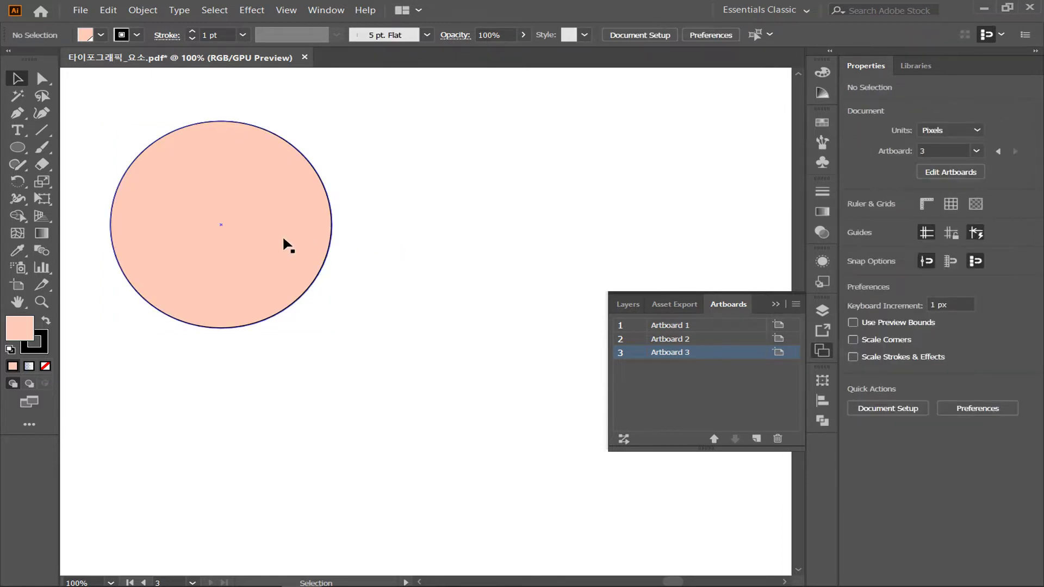
drag(283, 243, 548, 254)
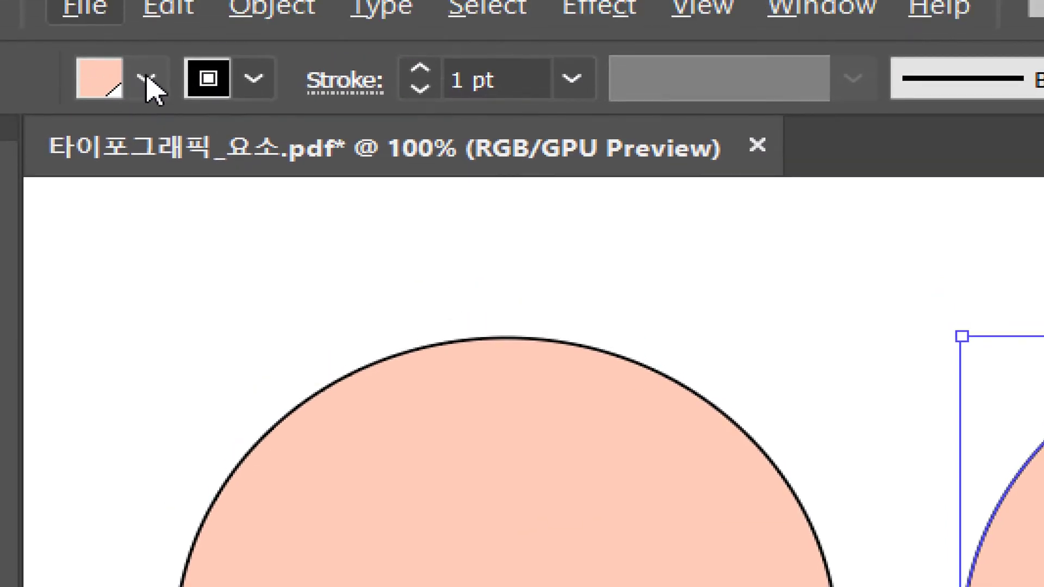
Apply a freeform gradient fill to the ellipse copy.
click(145, 81)
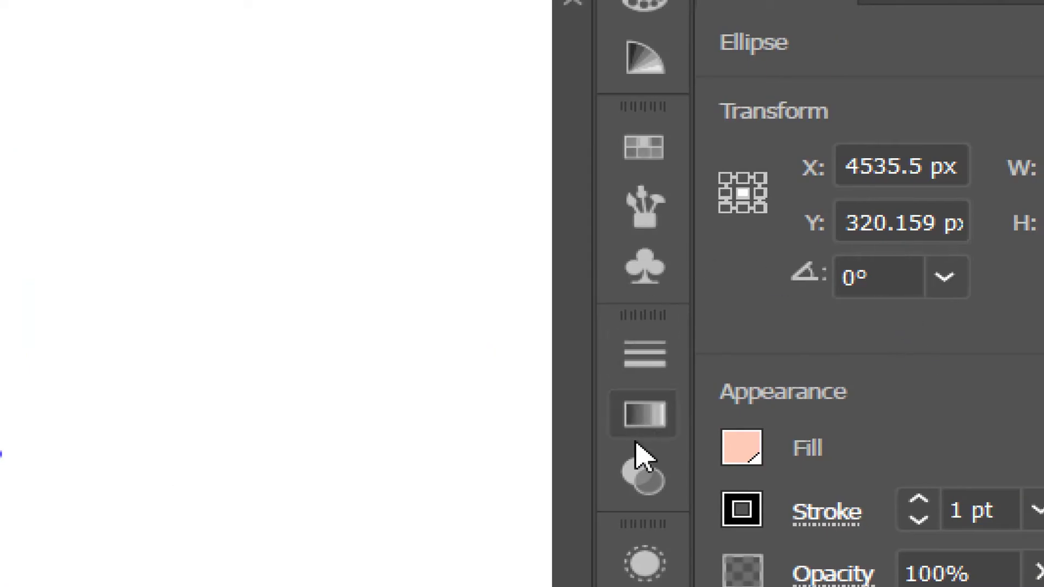
click(643, 432)
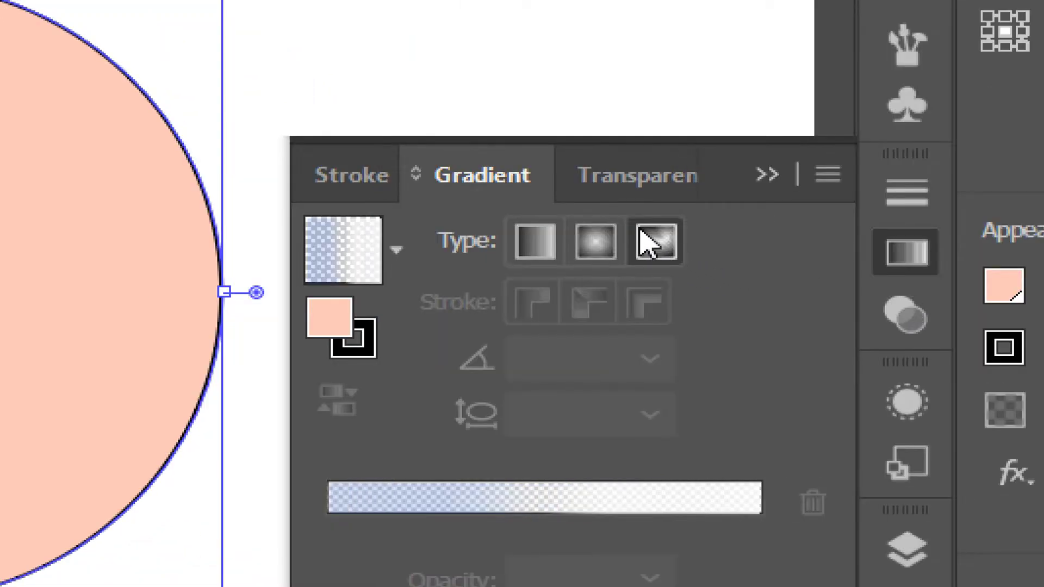
click(896, 243)
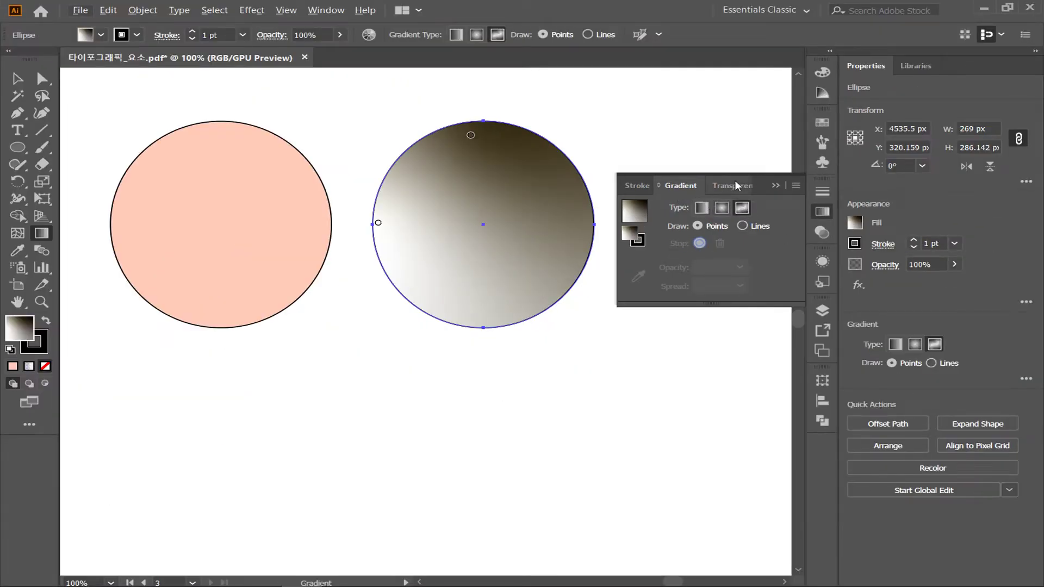
Fill the ellipse copy with the linear white-to-black gradient swatch.
click(822, 123)
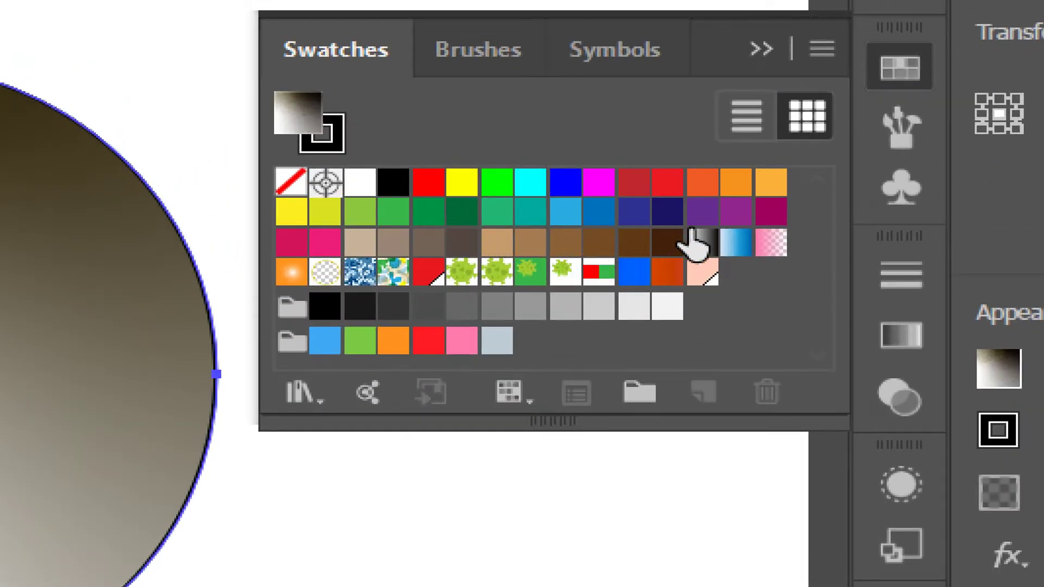
click(731, 243)
click(696, 240)
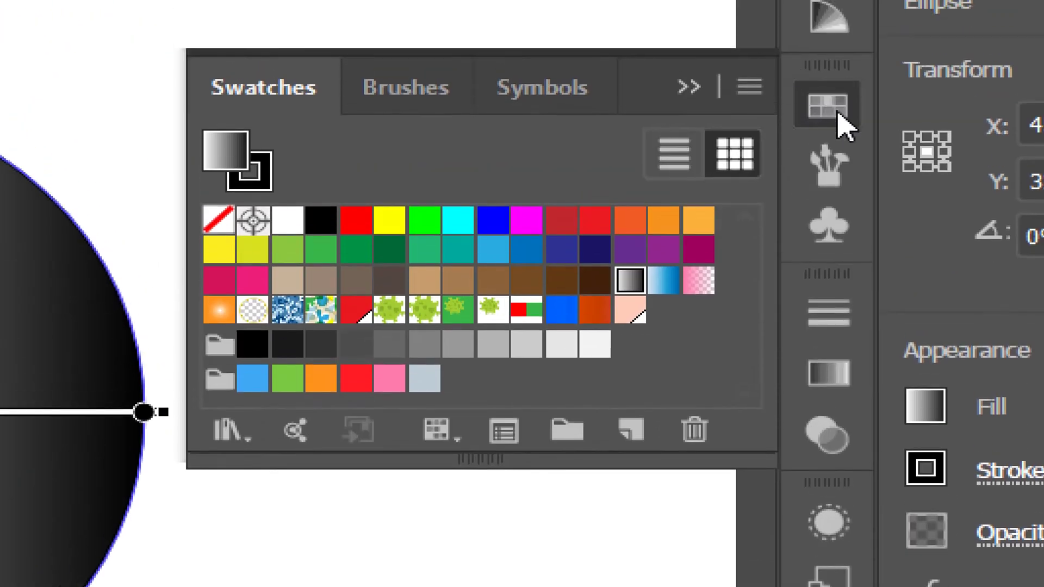
Change the gradient's black end color stop to the saved peach skin swatch.
click(829, 373)
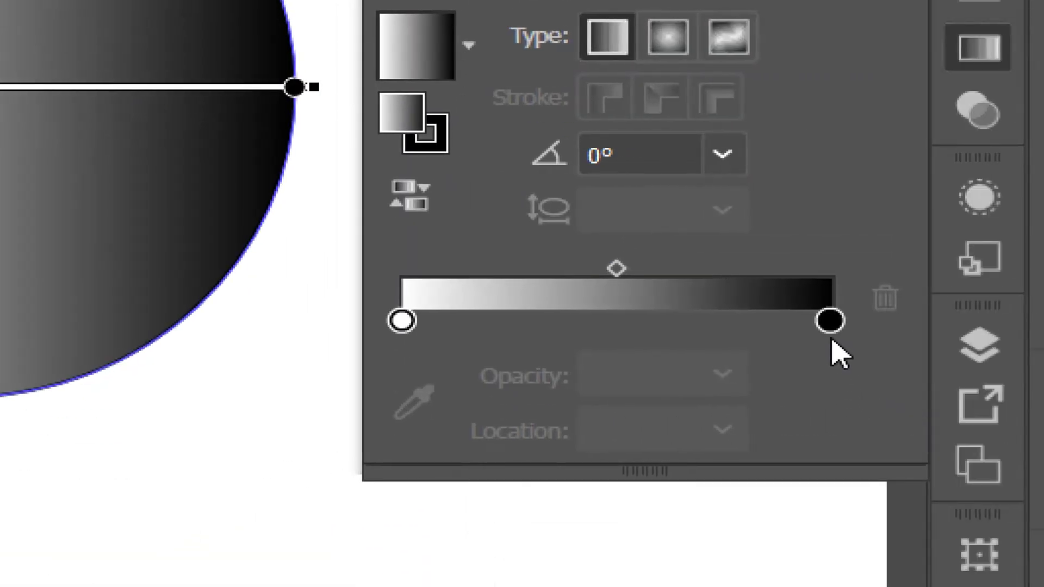
click(829, 323)
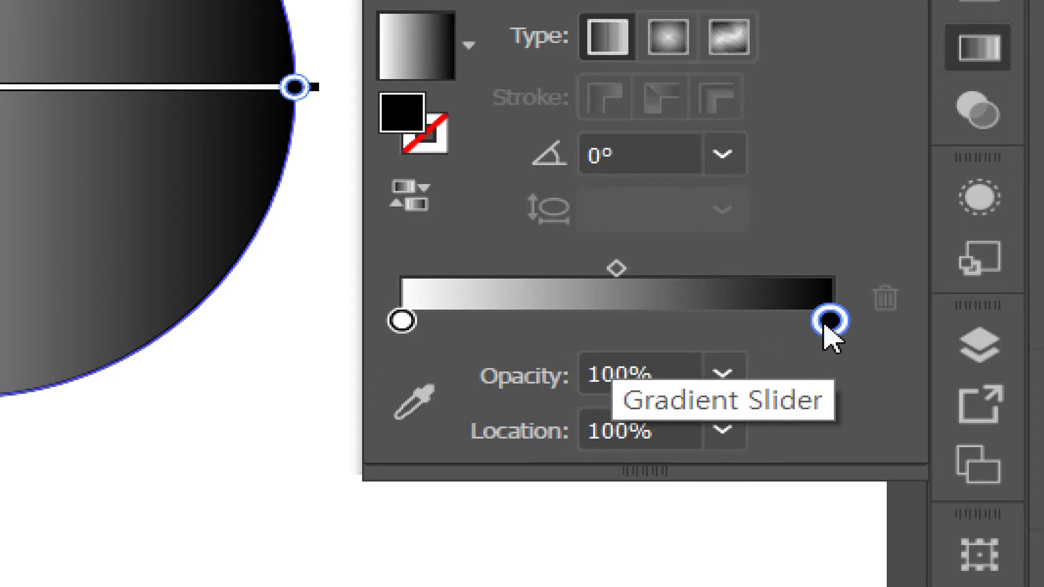
click(832, 319)
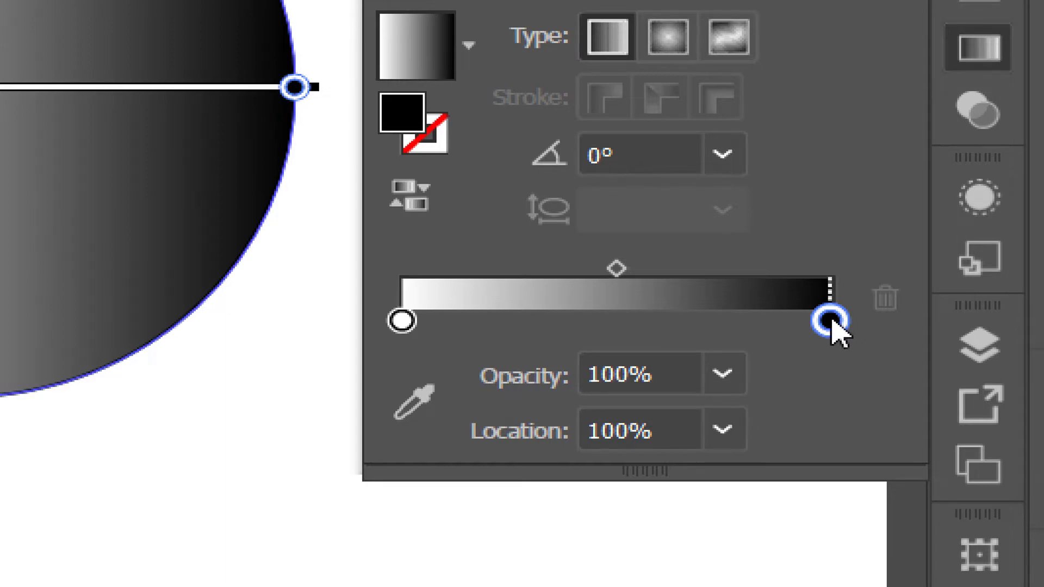
double_click(831, 320)
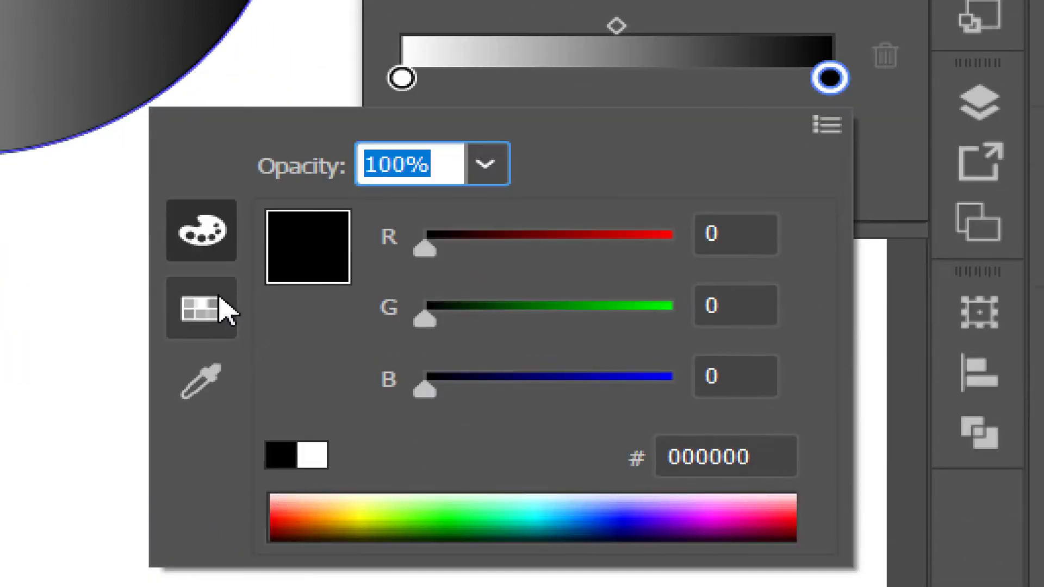
click(232, 311)
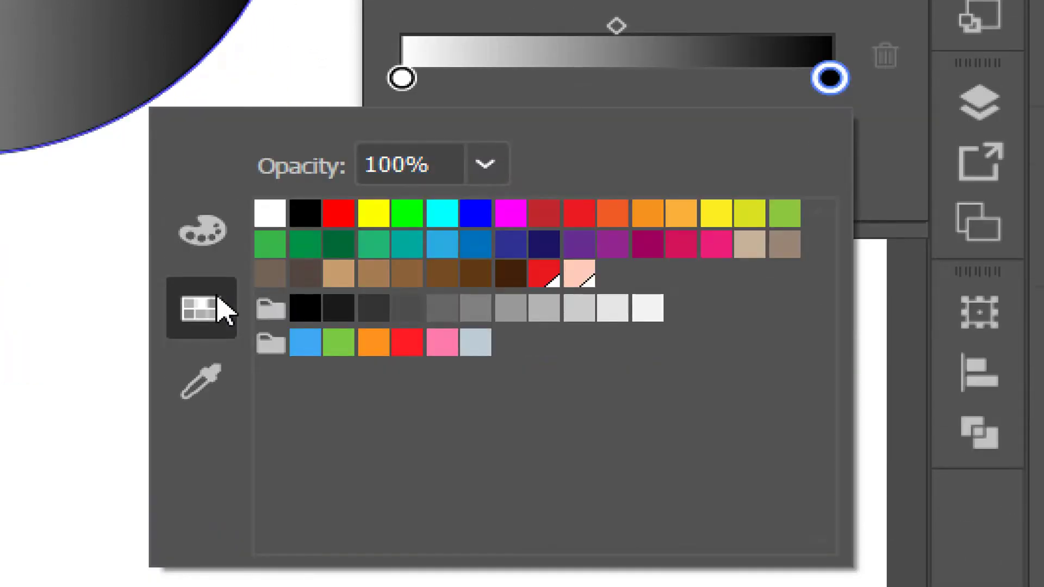
click(568, 267)
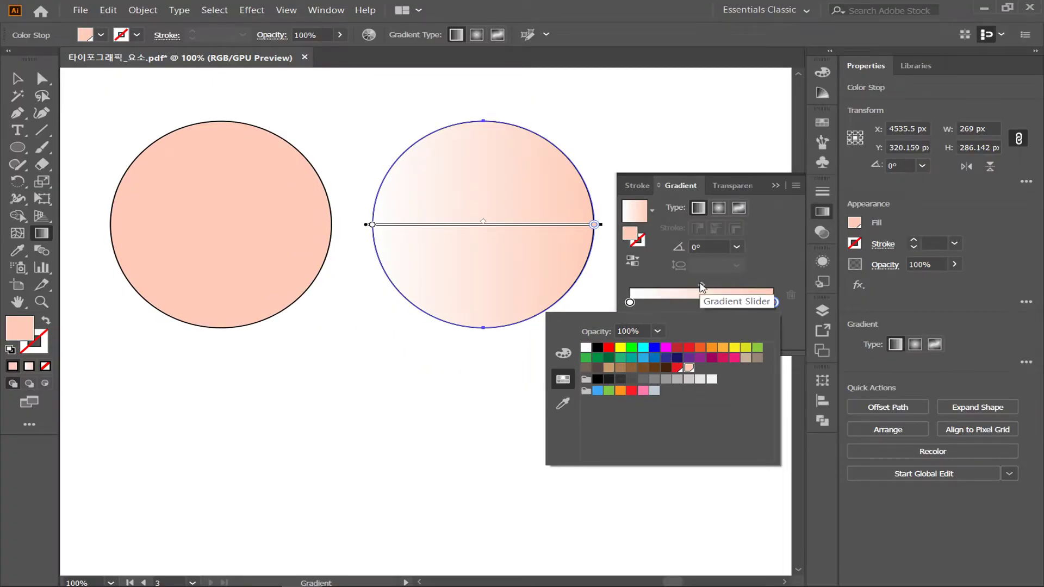
Set the midpoint of the white-to-peach linear gradient to a location of about 42.4%.
key(Escape)
drag(701, 285, 679, 289)
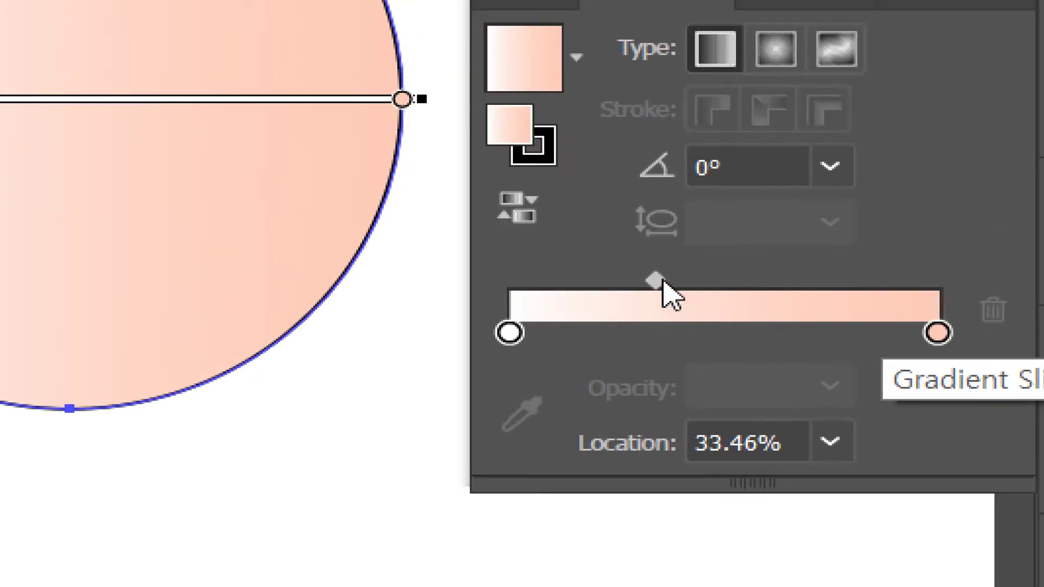
drag(664, 283, 632, 298)
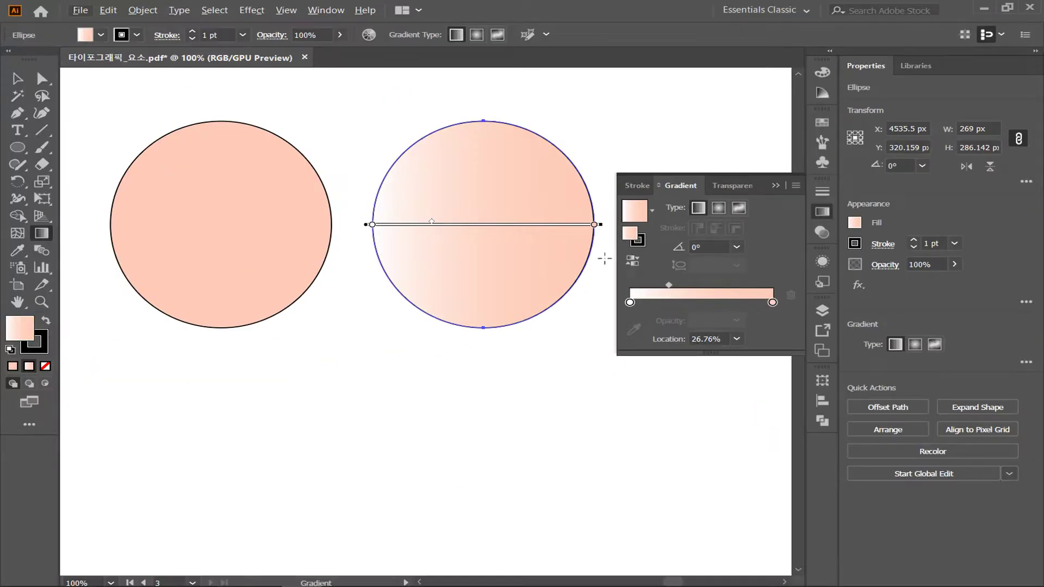
drag(668, 287, 691, 287)
Duplicate the gradient ellipse below the original, placing the copy at about X 4507.5 px, Y 626 px.
click(17, 79)
drag(436, 188, 425, 410)
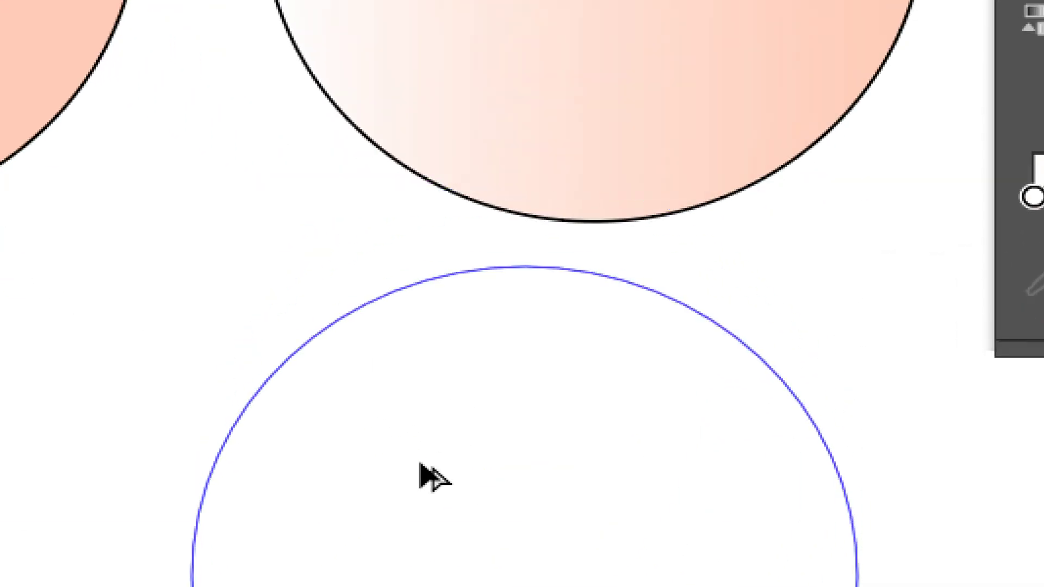
drag(426, 476, 432, 467)
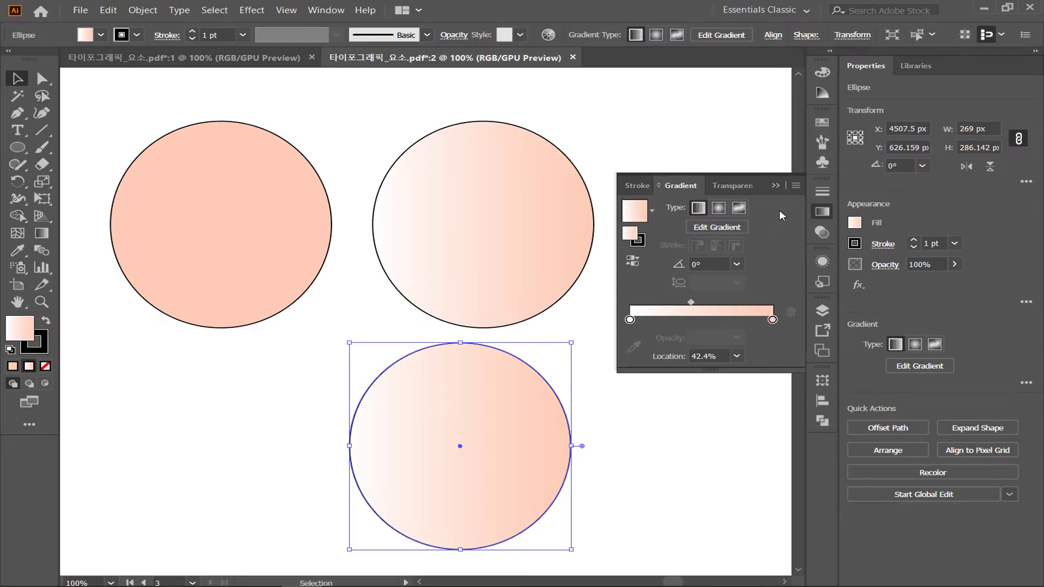
Save the lower ellipse's white-to-peach gradient as a swatch named New Gradient Swatch.
click(822, 122)
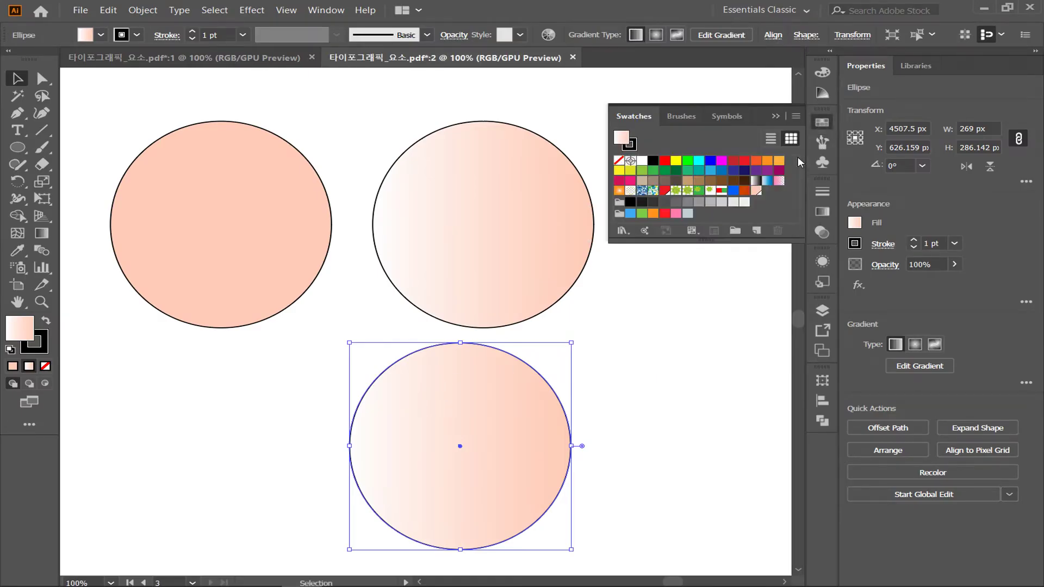
click(757, 231)
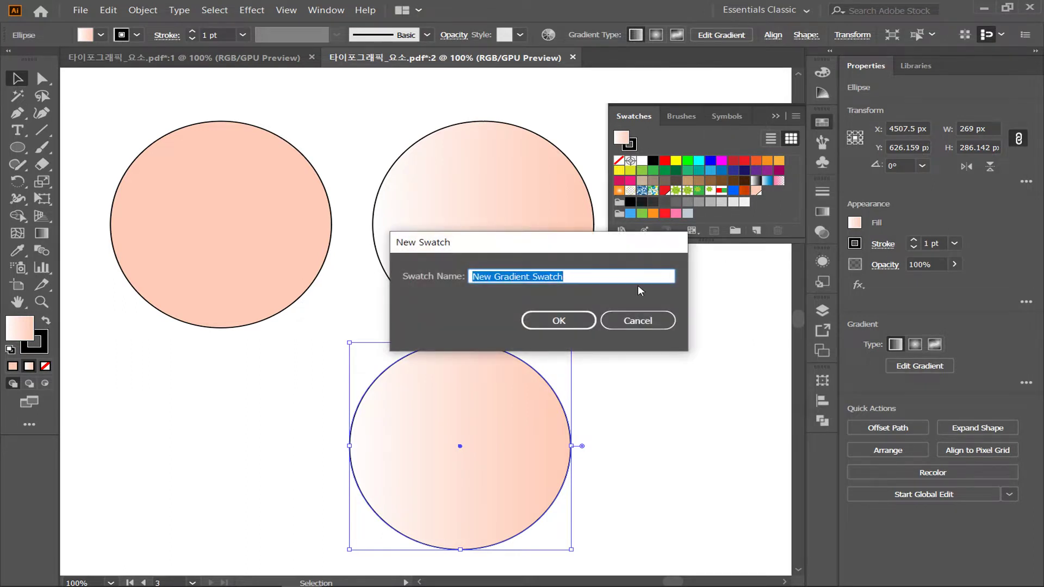
click(592, 315)
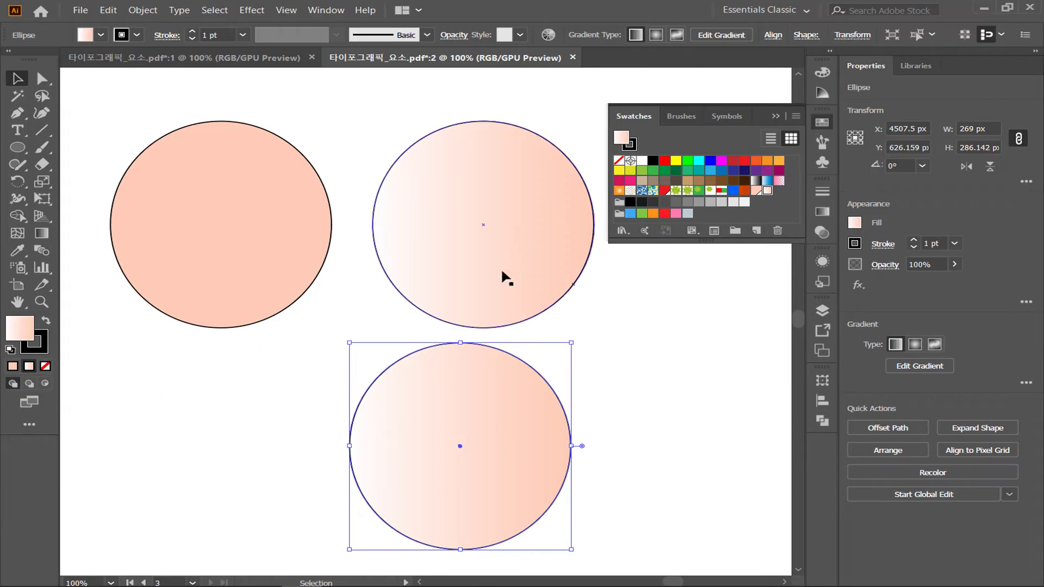
Save the upper gradient ellipse as a pattern swatch and try it as a fill, comparing it with the gradient swatch.
click(501, 266)
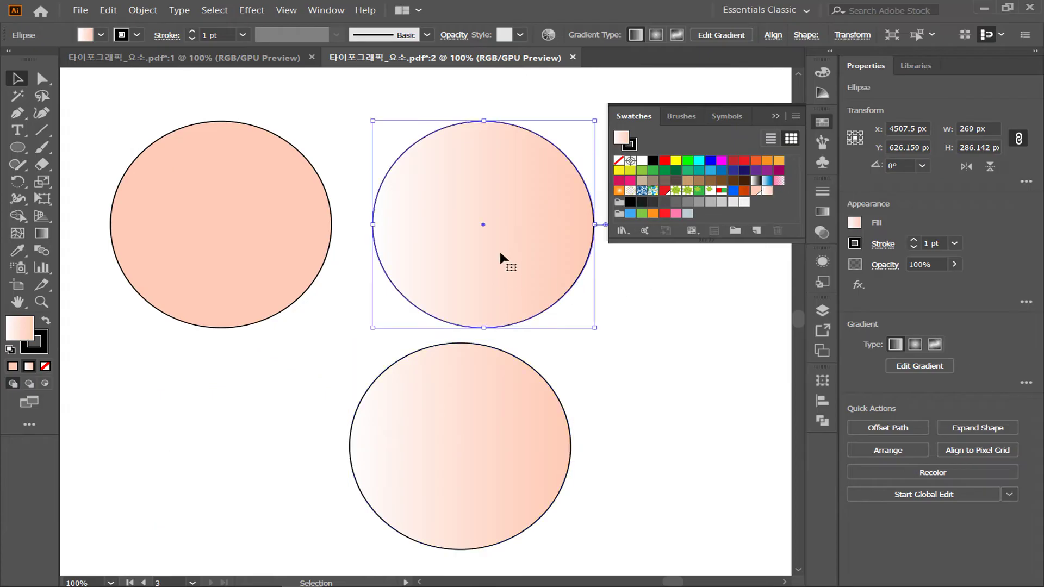
drag(500, 229, 780, 194)
click(778, 192)
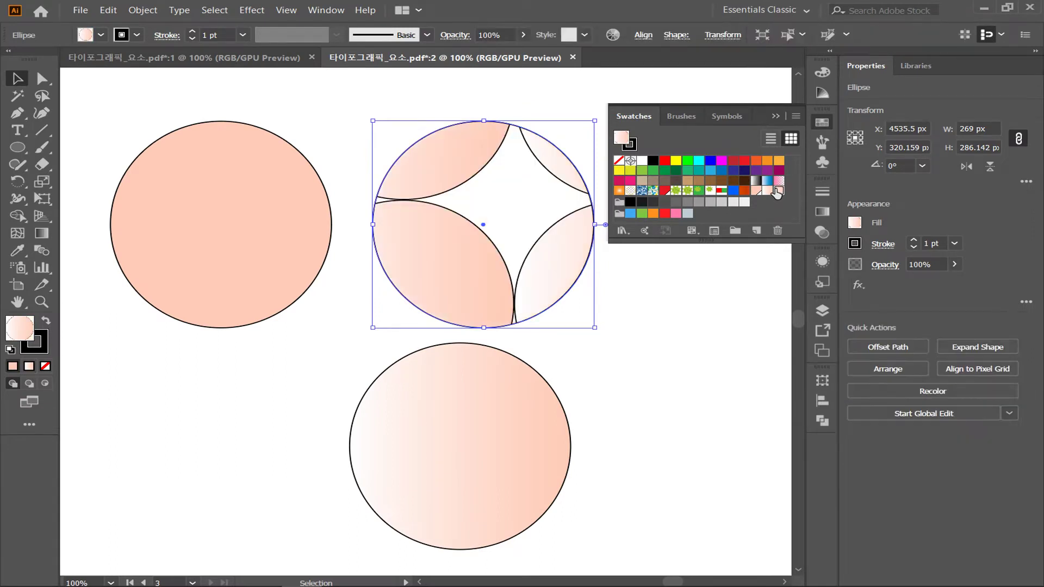
click(767, 192)
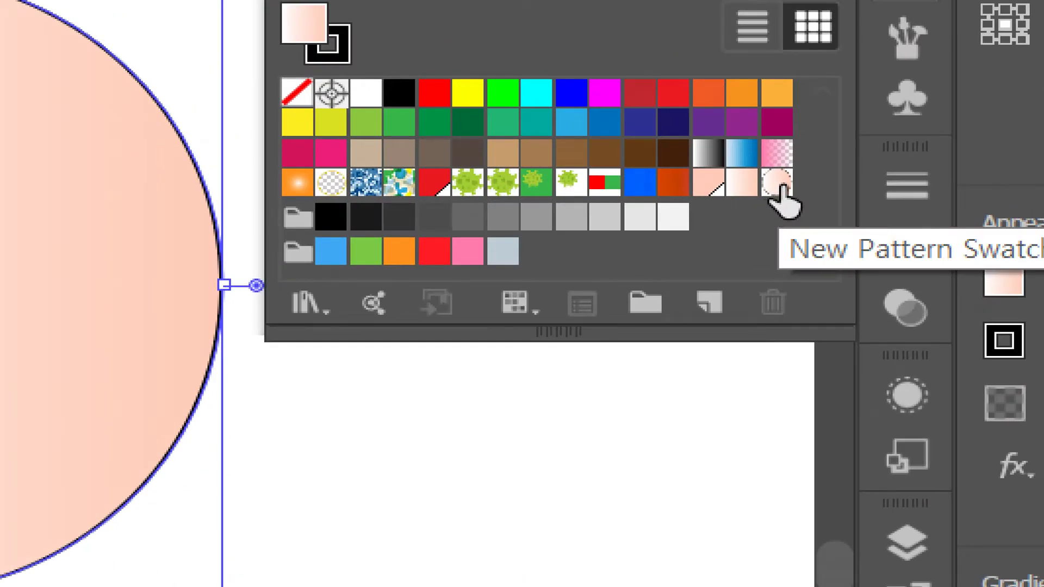
click(779, 188)
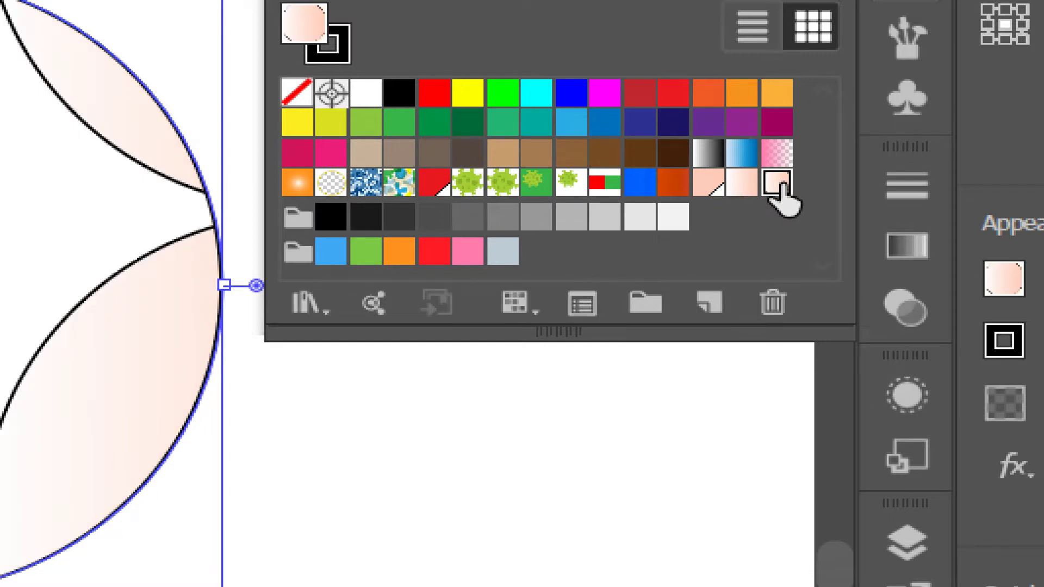
Delete the new pattern swatch and fill the upper ellipse with the saved white-to-peach gradient swatch.
click(774, 303)
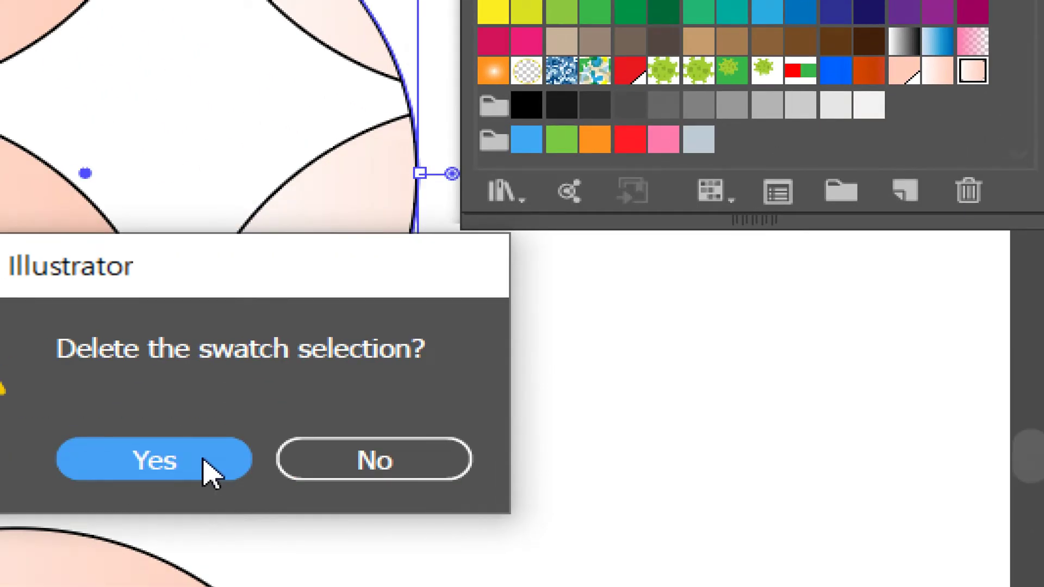
click(68, 509)
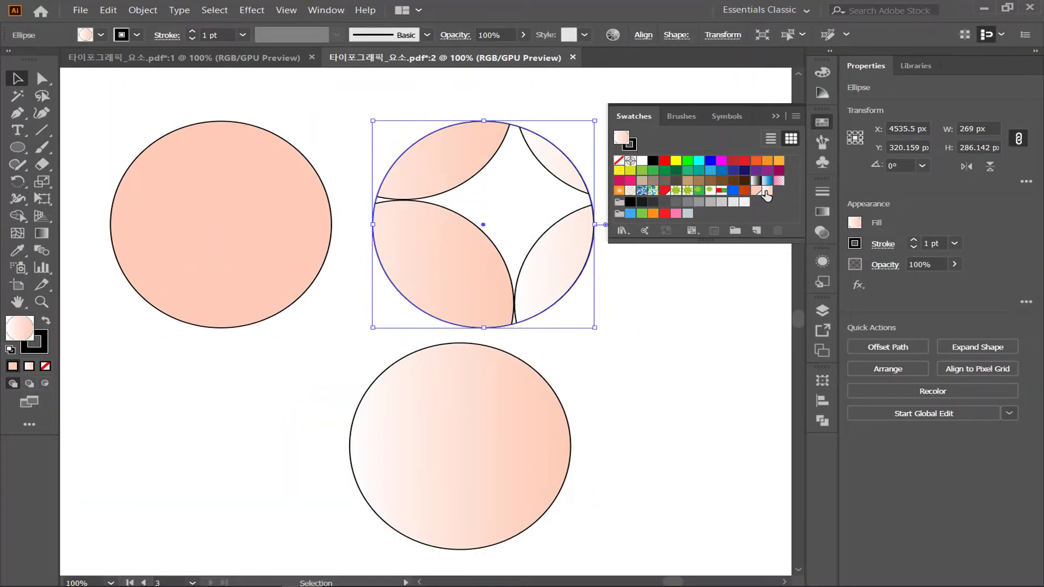
click(765, 192)
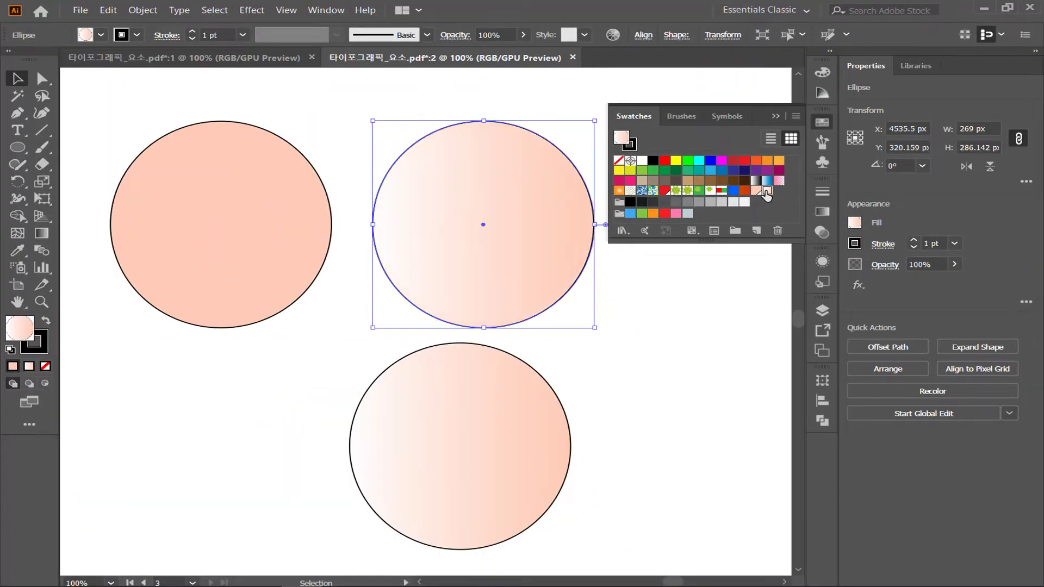
Change the lower ellipse's fill to a radial gradient and place a duplicate of it to the left.
click(682, 304)
click(513, 434)
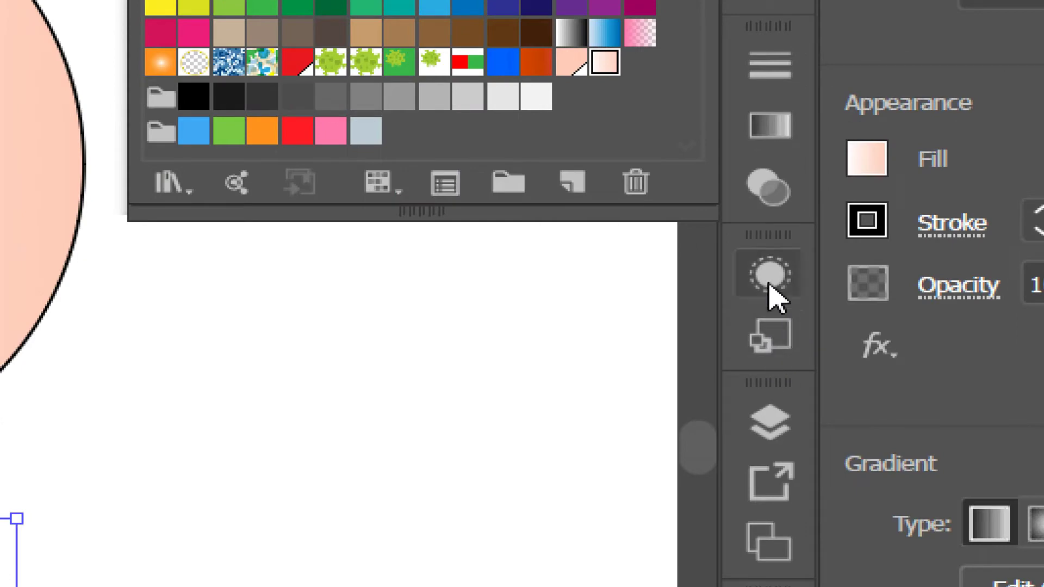
click(775, 125)
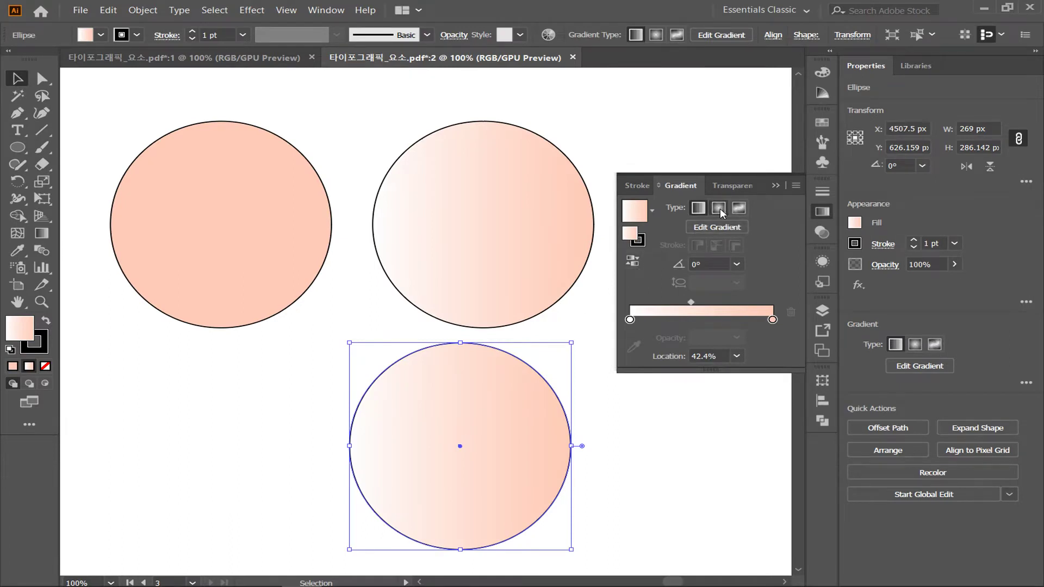
click(719, 207)
drag(497, 415, 209, 411)
Apply a freeform gradient to the original lower ellipse and check its individual color points.
click(416, 434)
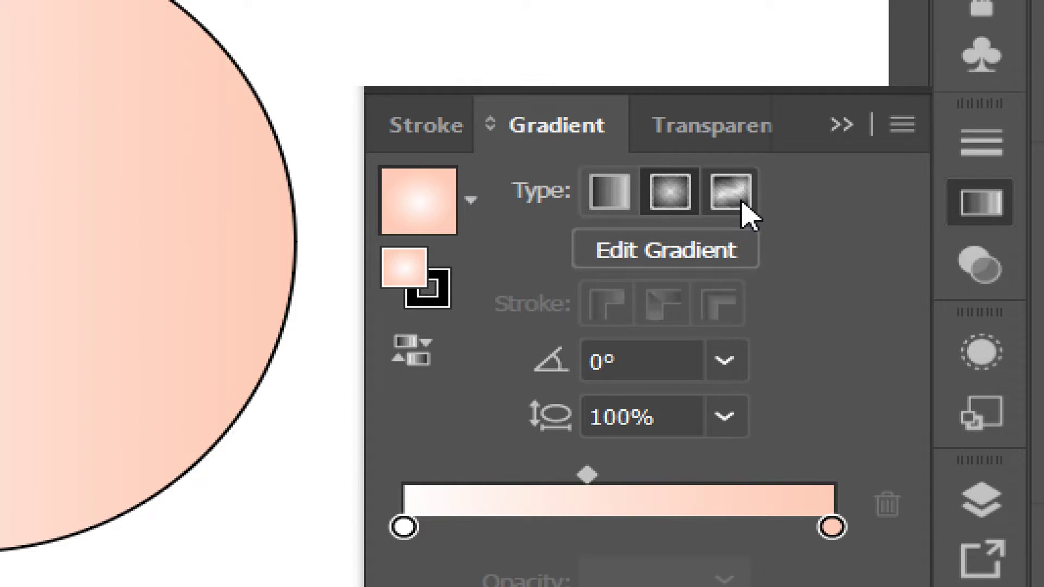
click(744, 206)
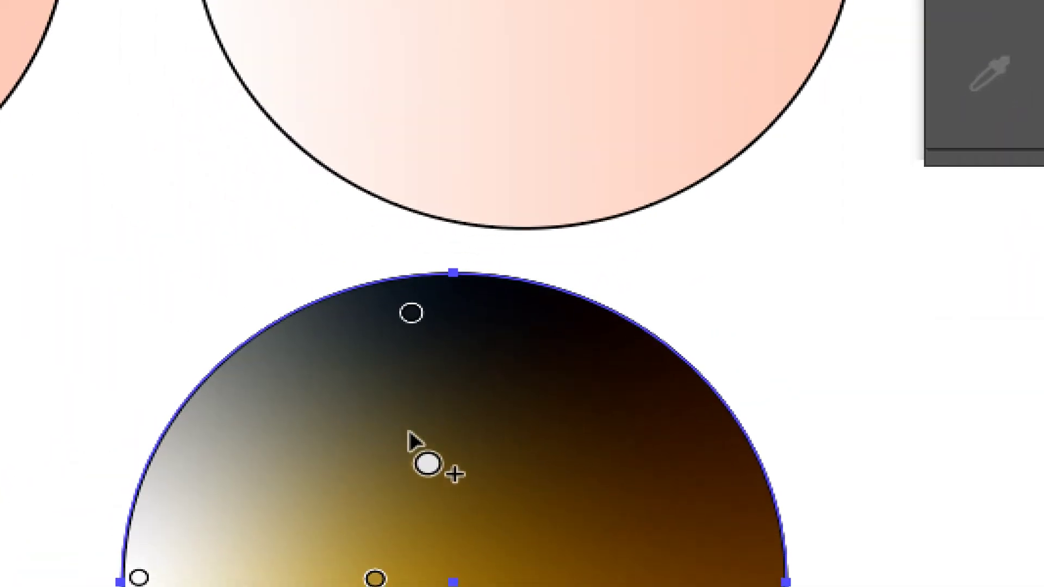
click(411, 314)
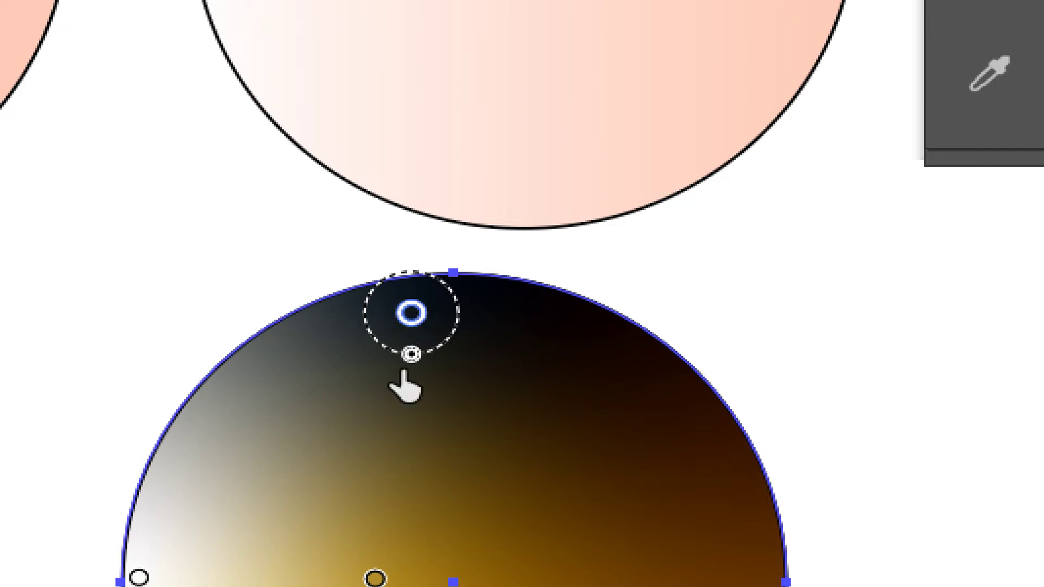
click(375, 578)
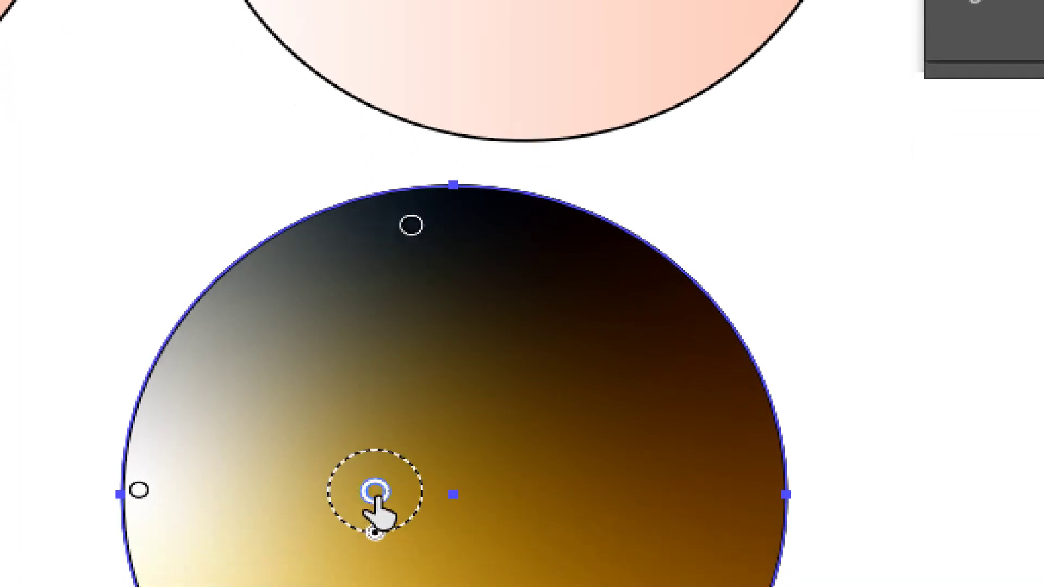
click(138, 491)
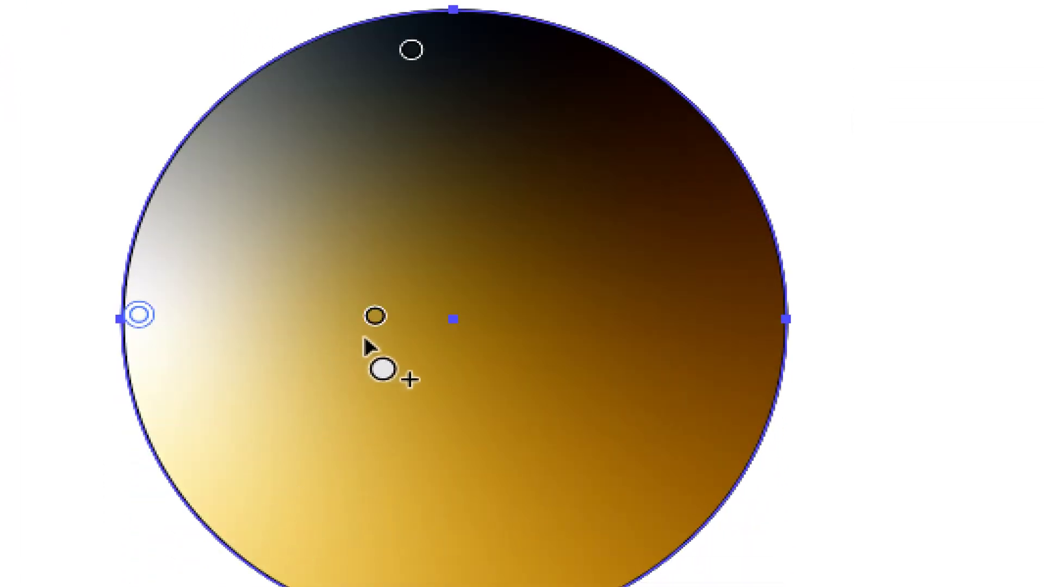
click(374, 317)
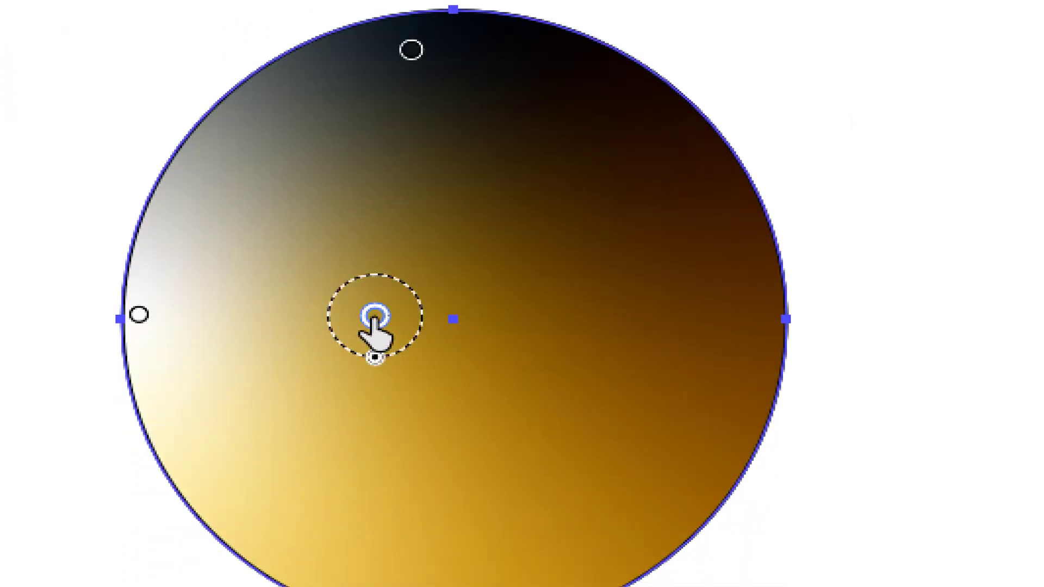
Recolor the dark color point near the freeform ellipse's upper edge to light orange after trying the peach skin swatch.
click(411, 58)
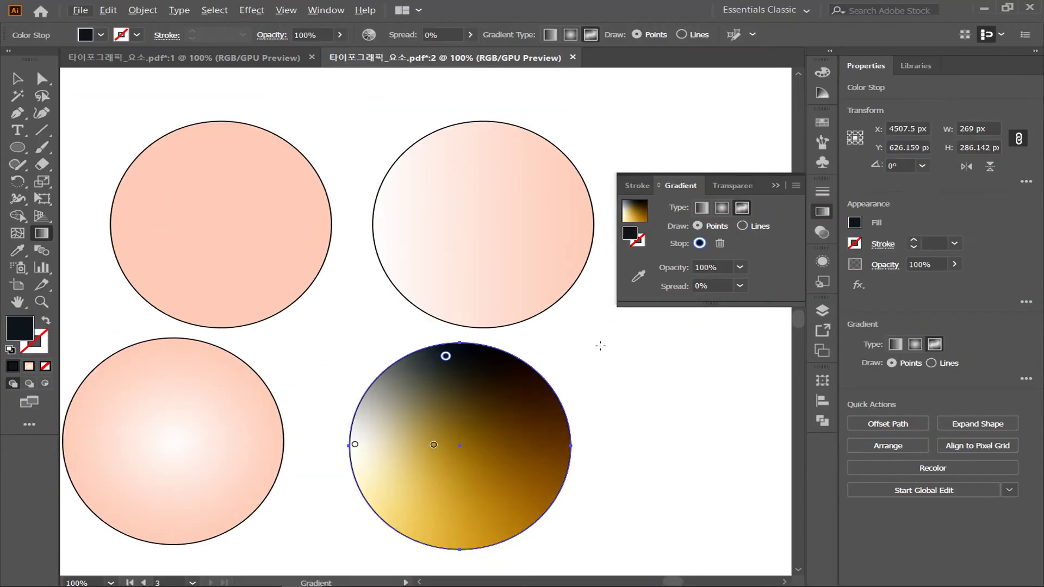
click(637, 278)
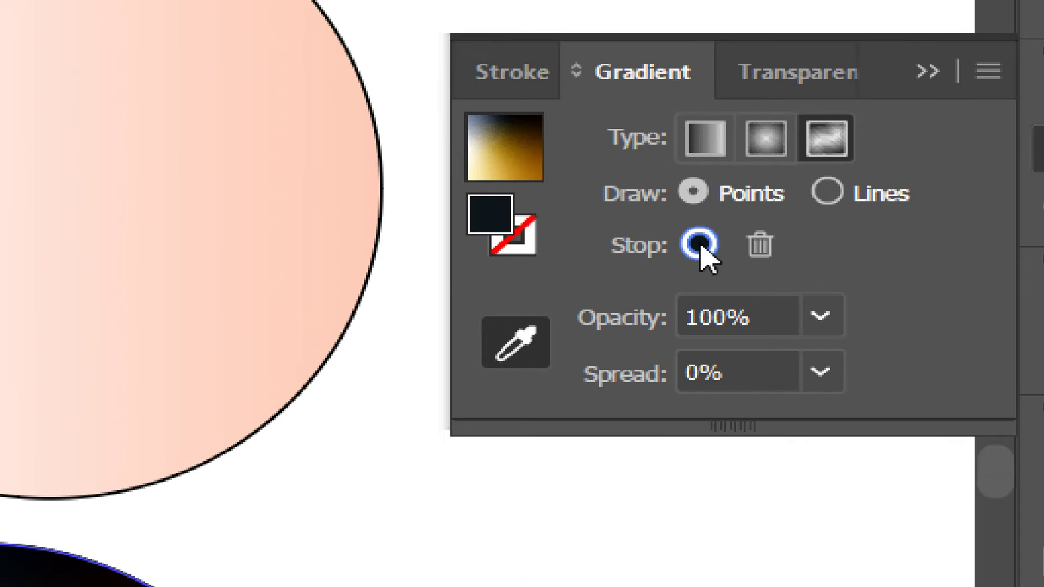
double_click(700, 246)
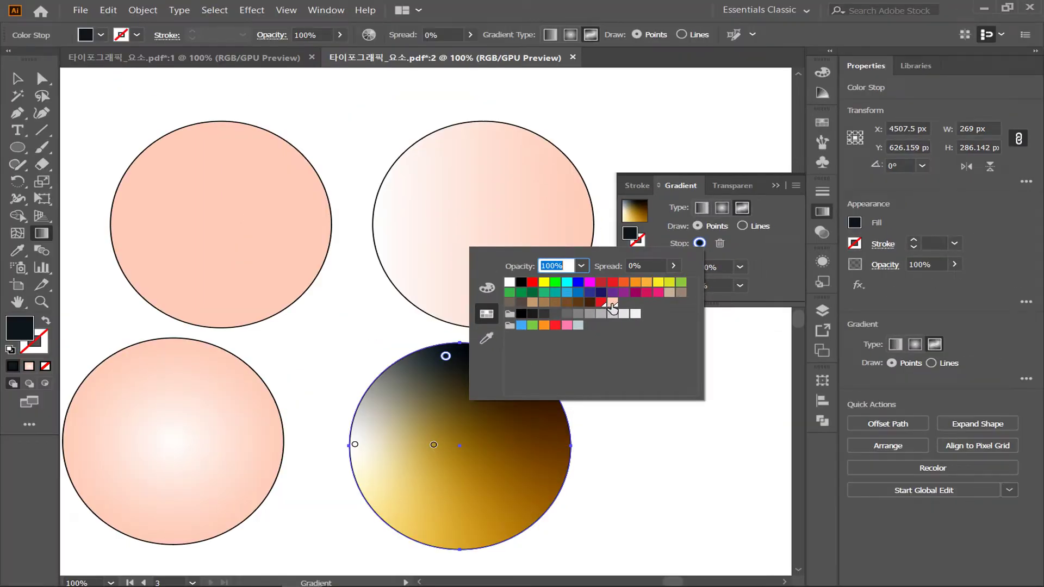
click(612, 303)
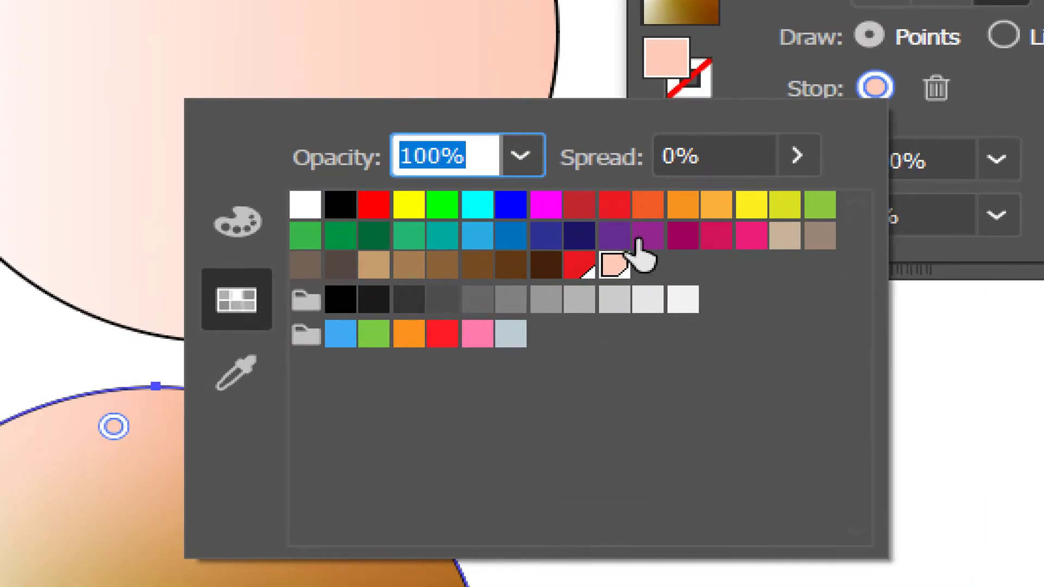
click(715, 208)
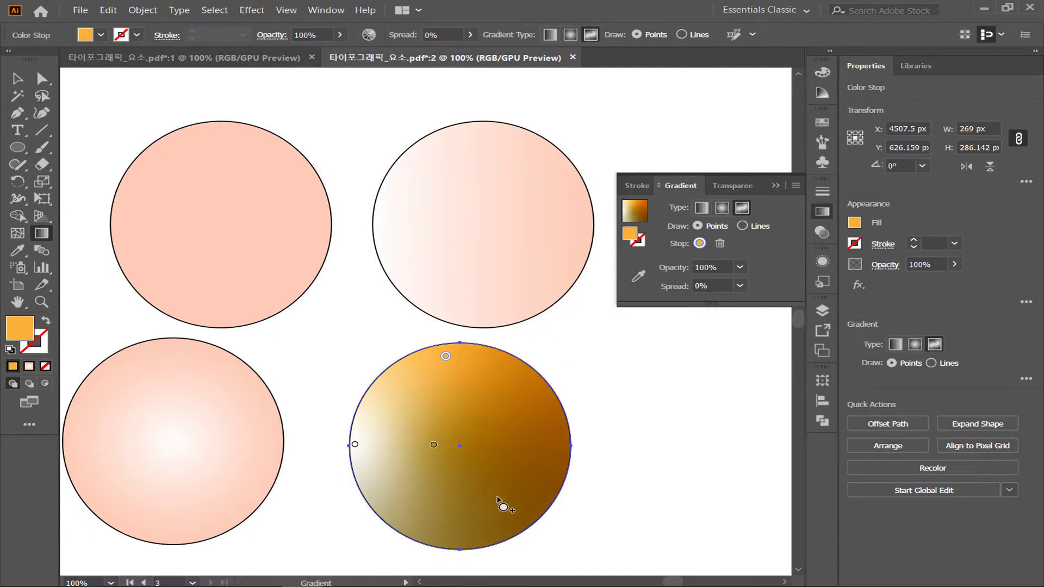
Enlarge the spread of the white color point and move it inward and slightly up from the ellipse's left edge.
click(356, 445)
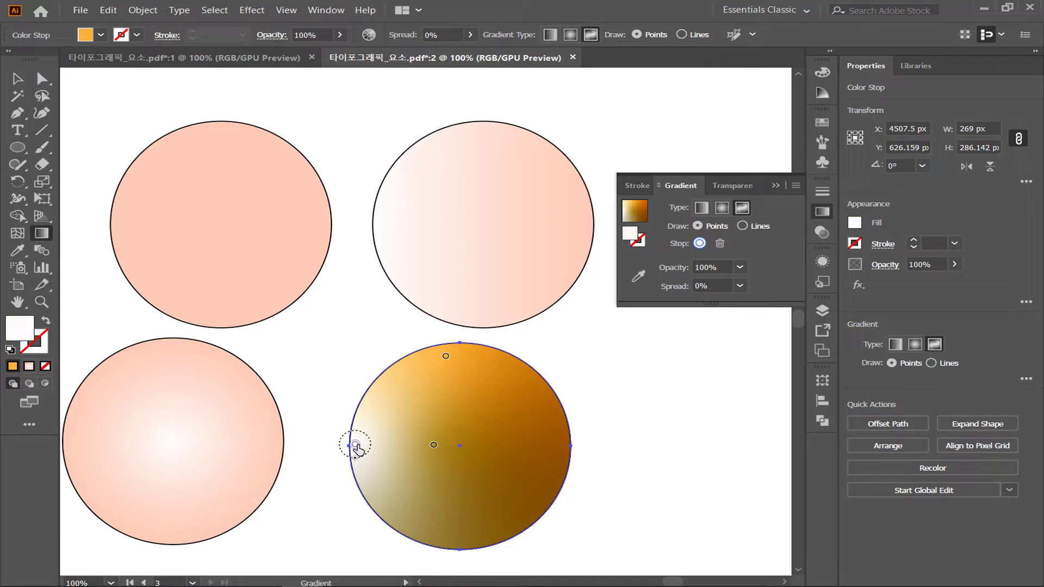
drag(364, 441, 390, 436)
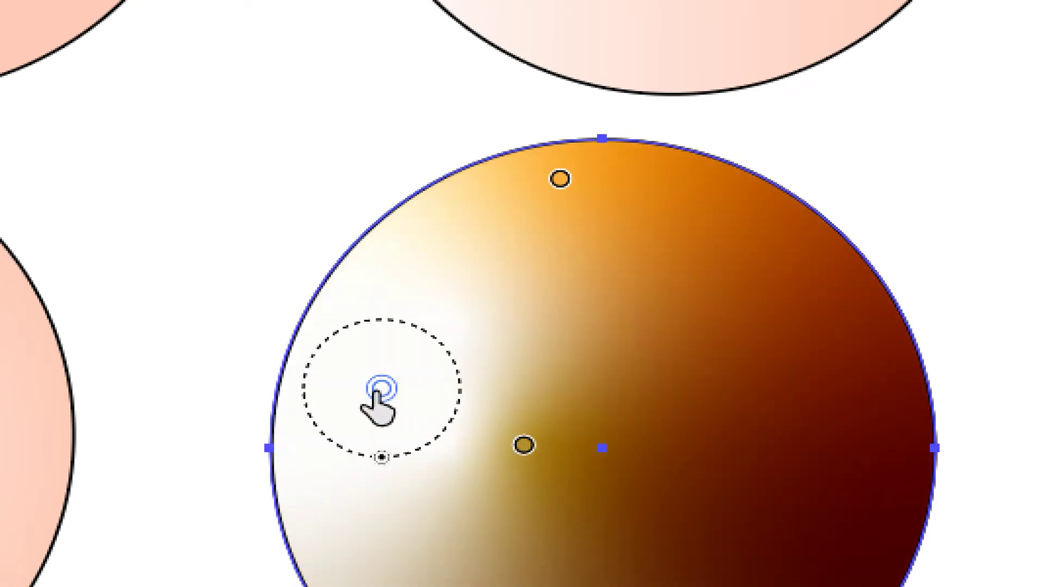
drag(382, 388, 364, 362)
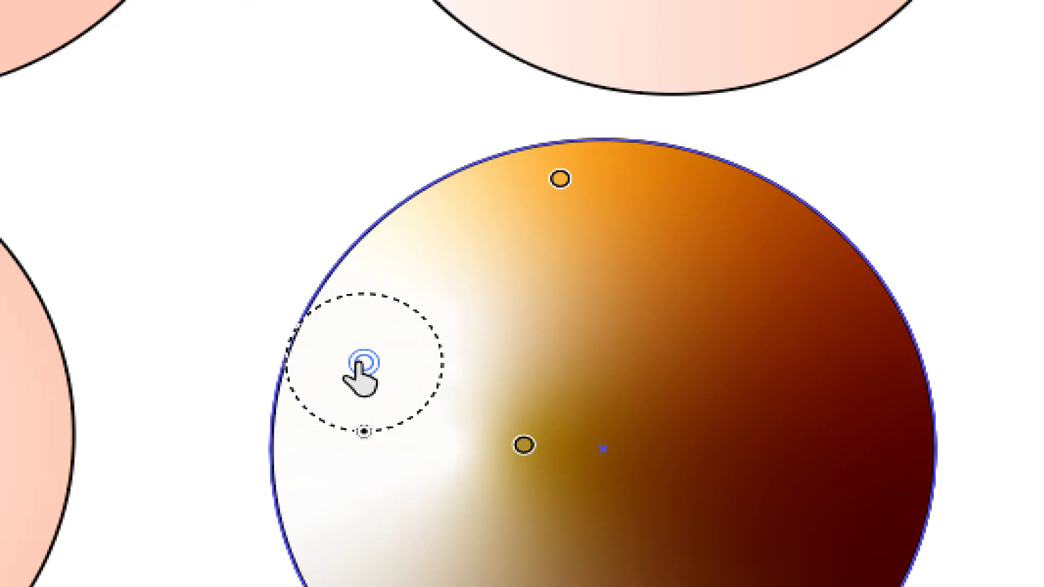
Add a color point in the right part of the freeform gradient ellipse and color it with the yellow swatch.
click(797, 478)
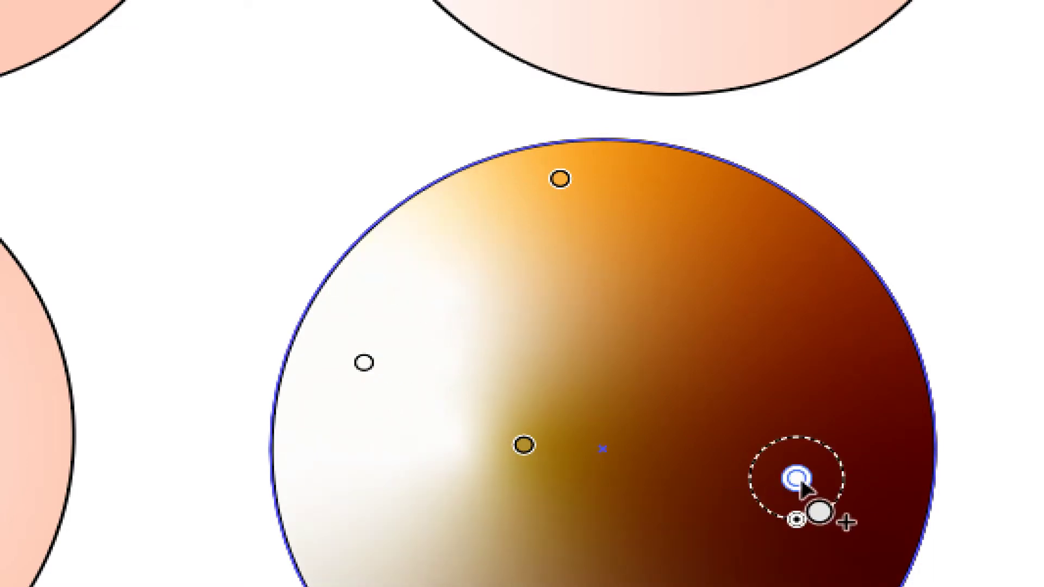
scroll(812, 509, down, 1)
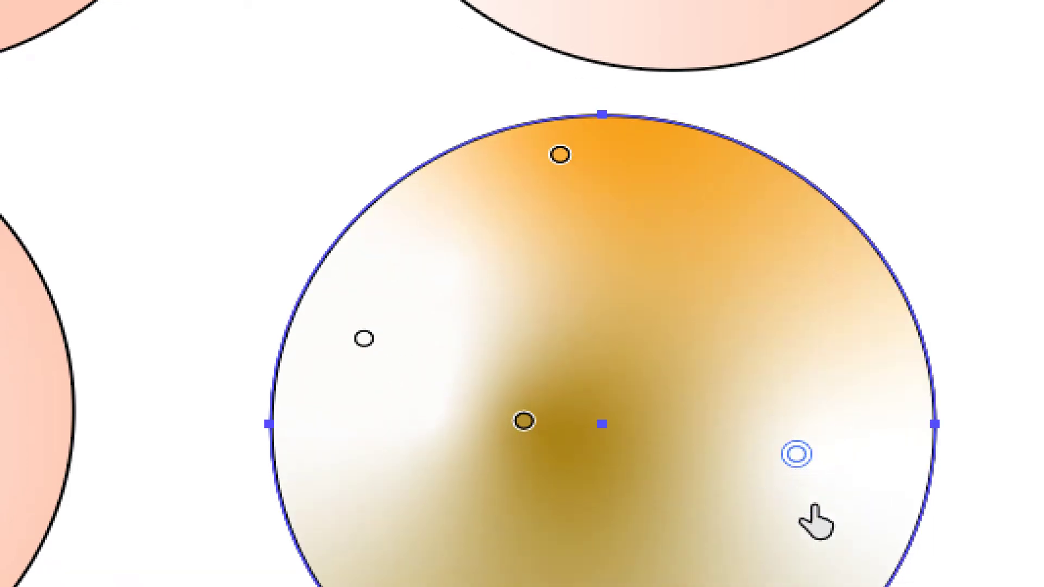
scroll(814, 508, down, 8)
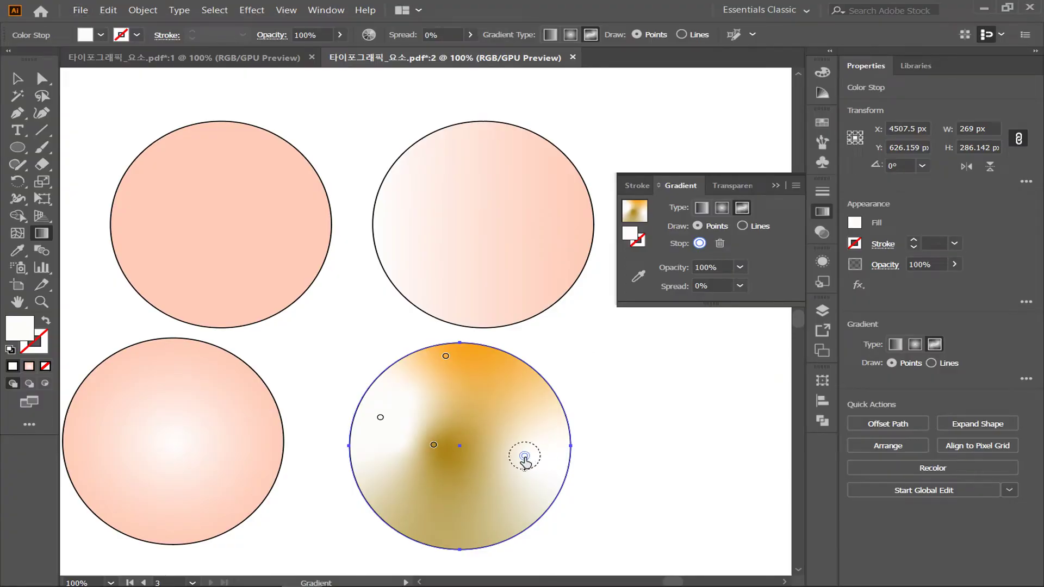
double_click(525, 458)
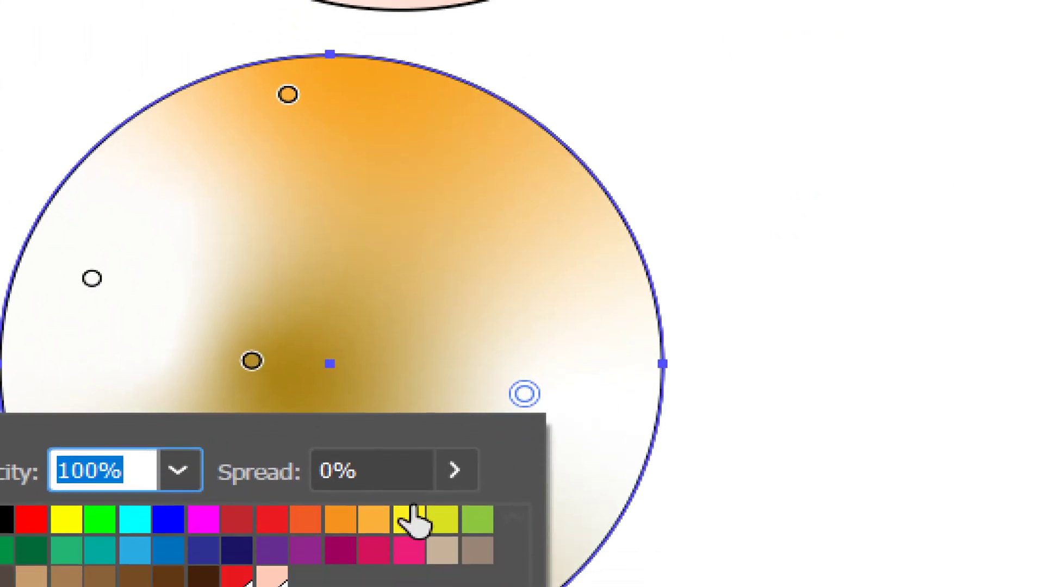
click(413, 520)
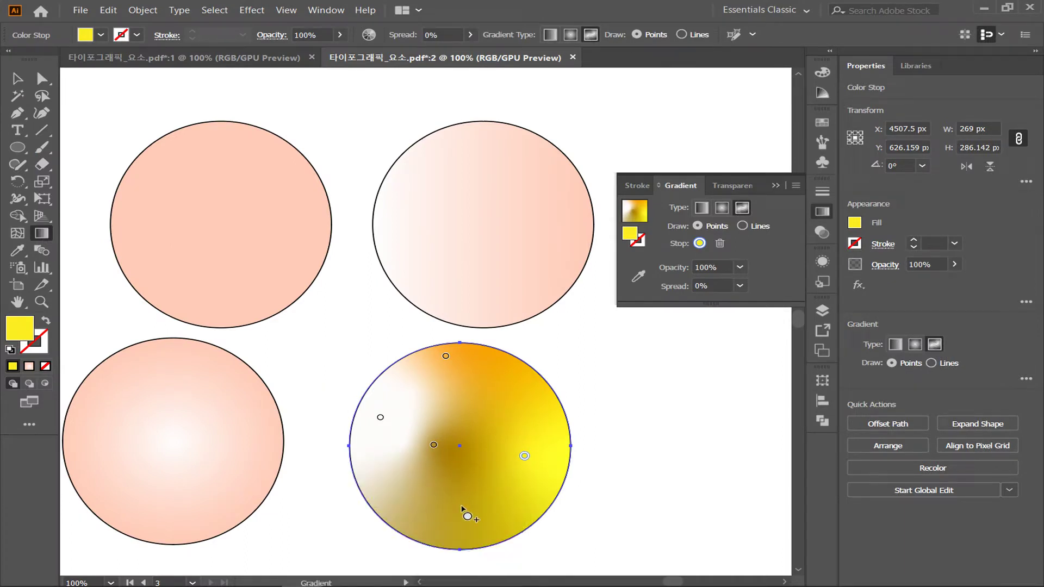
Add a color point in the lower part of the freeform gradient ellipse and color it with the bright pink swatch.
click(438, 509)
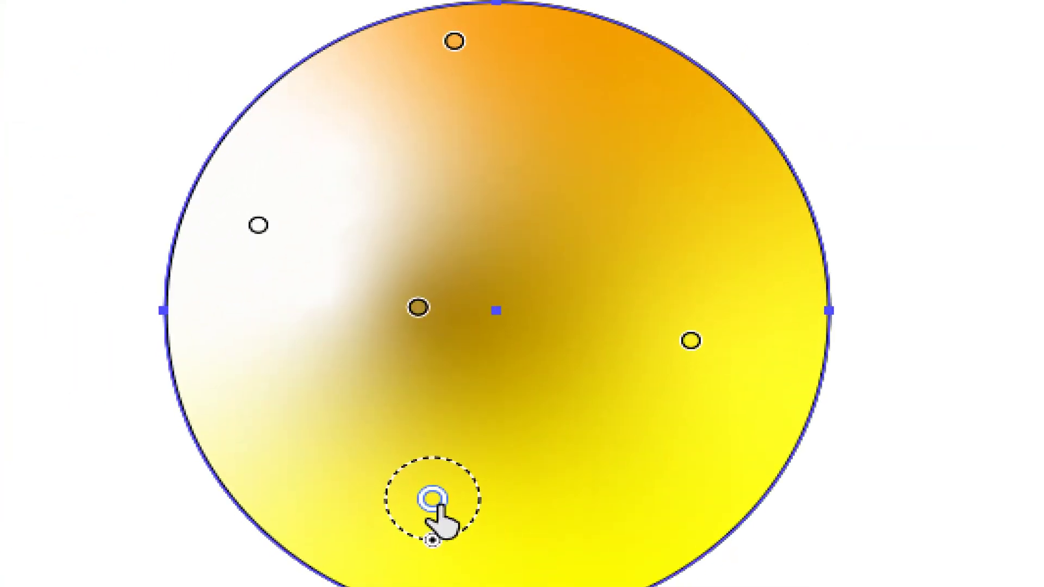
double_click(438, 503)
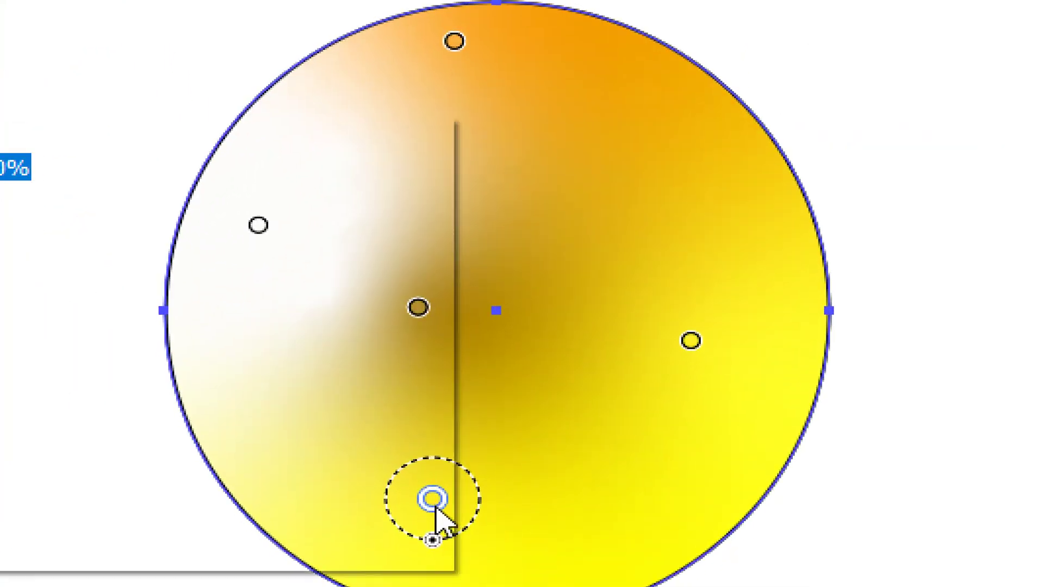
click(316, 253)
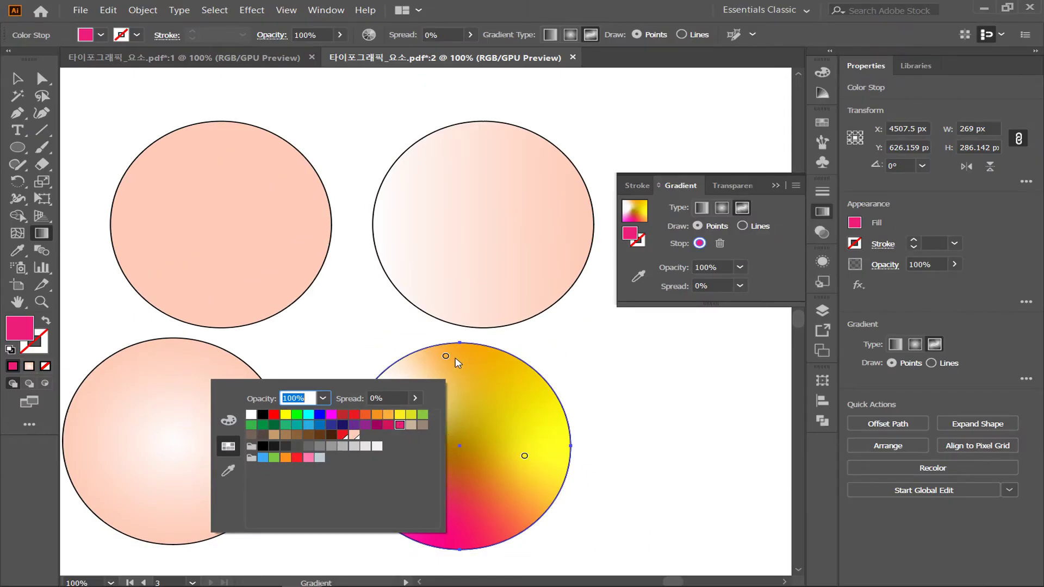
key(Escape)
Move the brown central color point slightly right and up and recolor it with the light green swatch.
drag(435, 448, 474, 436)
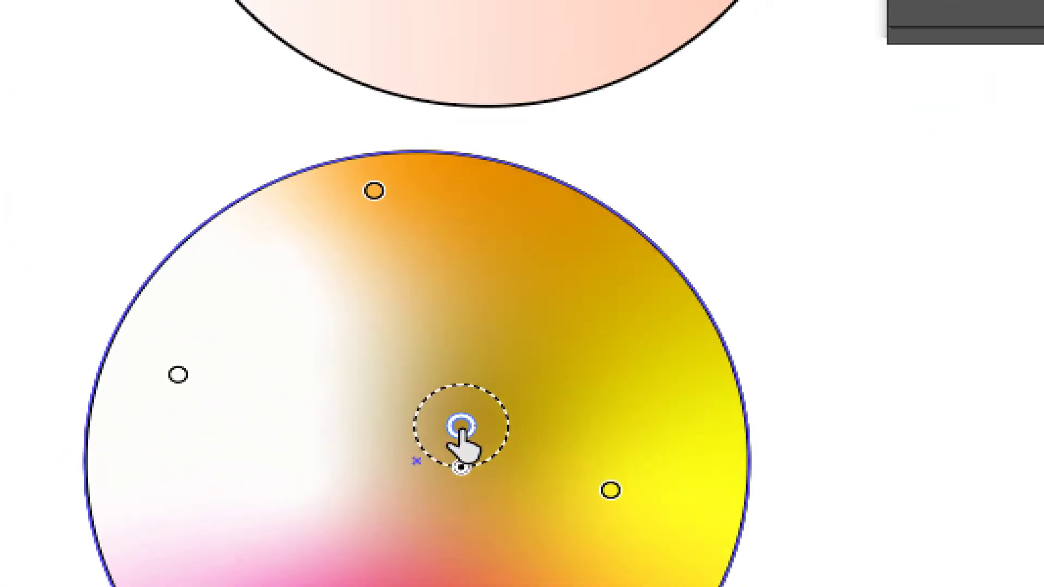
double_click(461, 433)
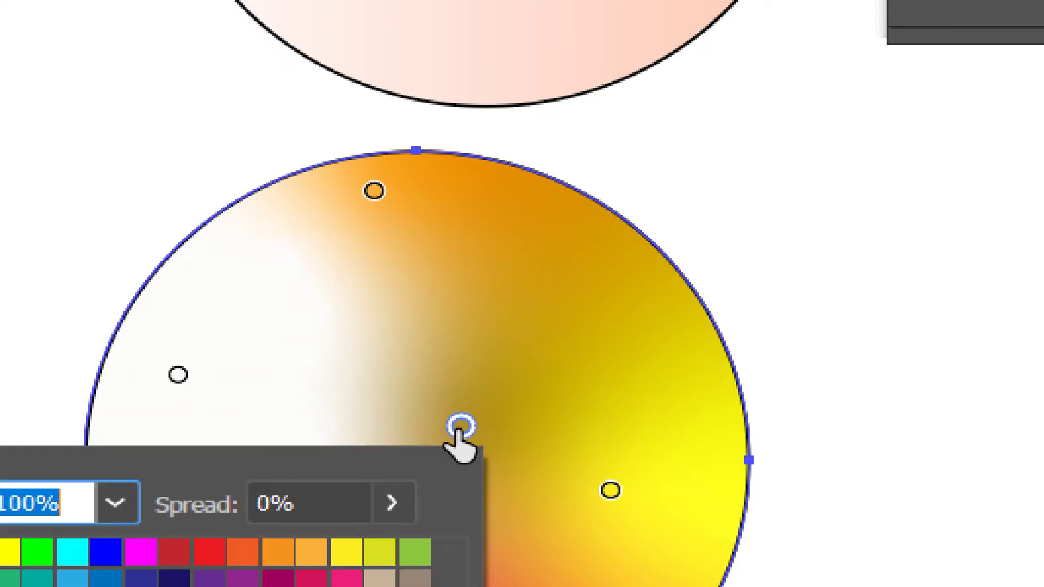
click(414, 526)
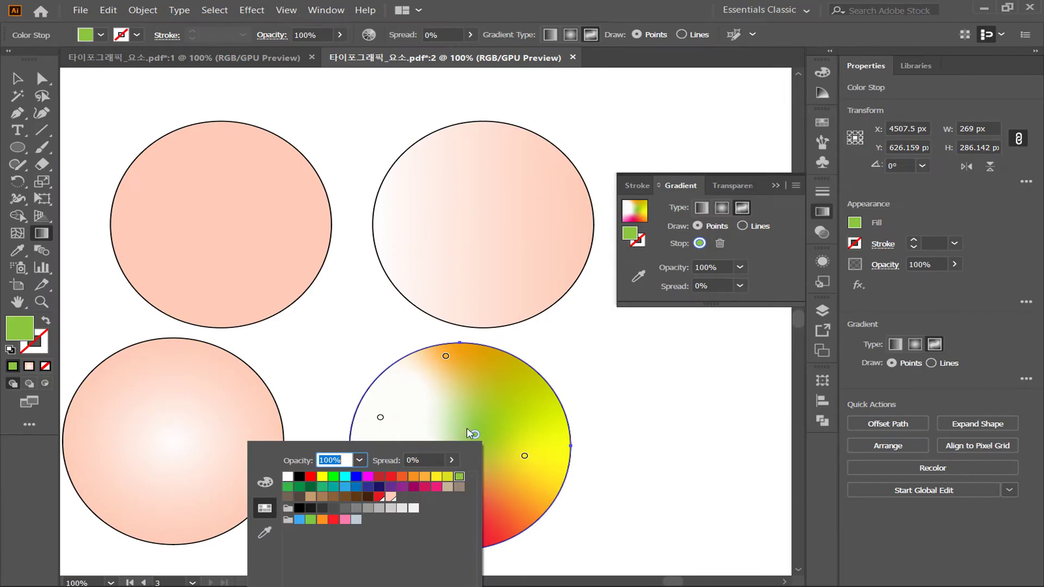
key(Escape)
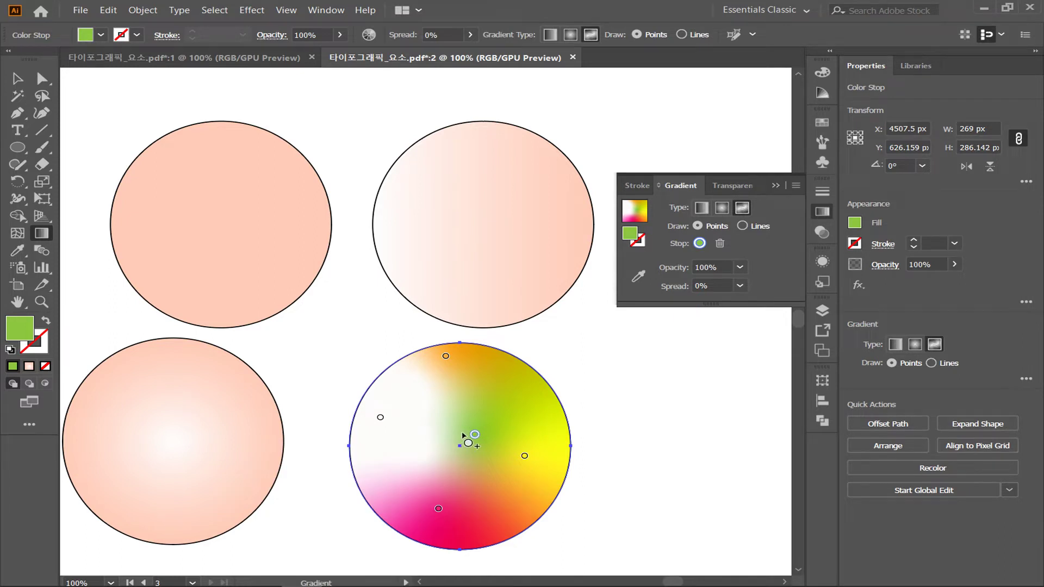
Move the green color point toward the white one with an 88% spread, and shift the white point to the ellipse's upper-left edge.
drag(466, 434, 417, 440)
drag(418, 452, 426, 486)
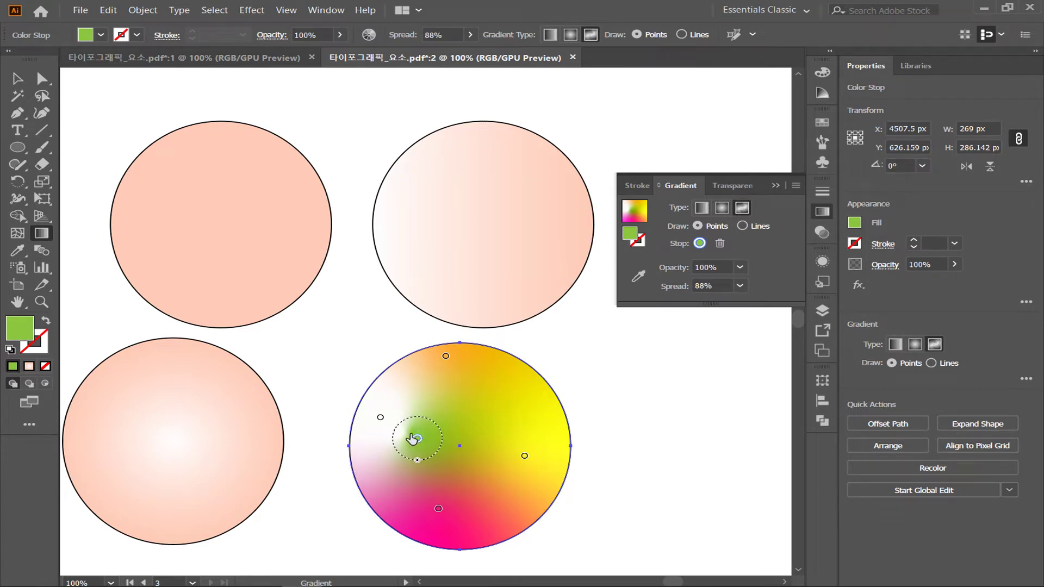
click(379, 417)
drag(367, 417, 364, 398)
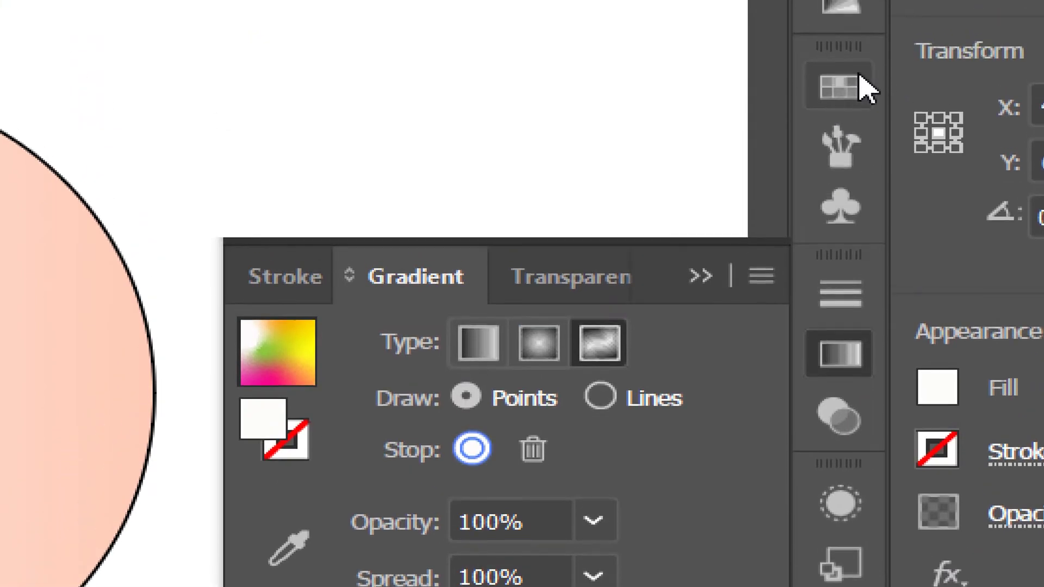
Save the white color point's color as a global process swatch named R=254 G=253 B=252.
click(848, 87)
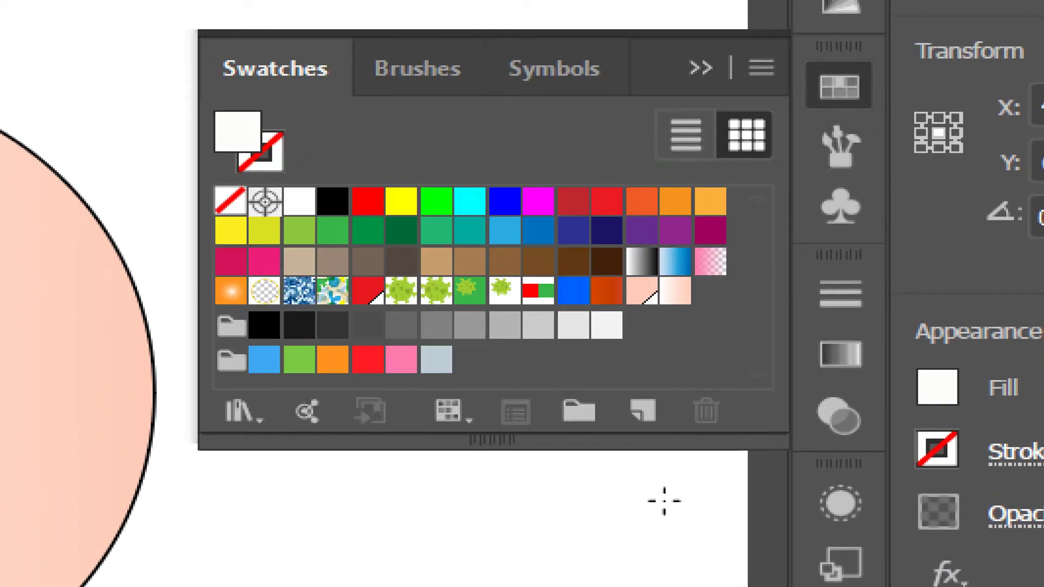
click(643, 413)
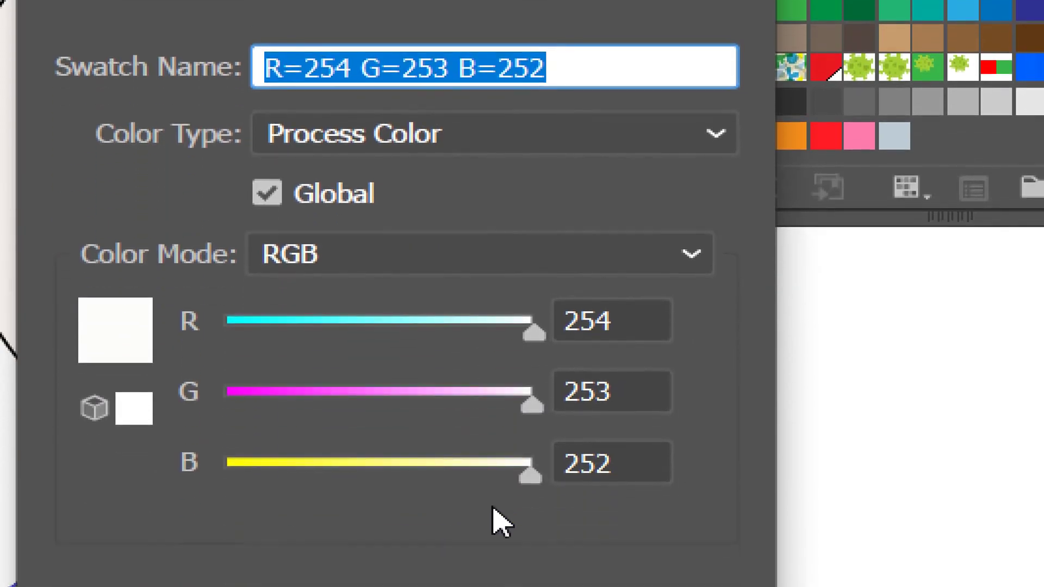
click(442, 544)
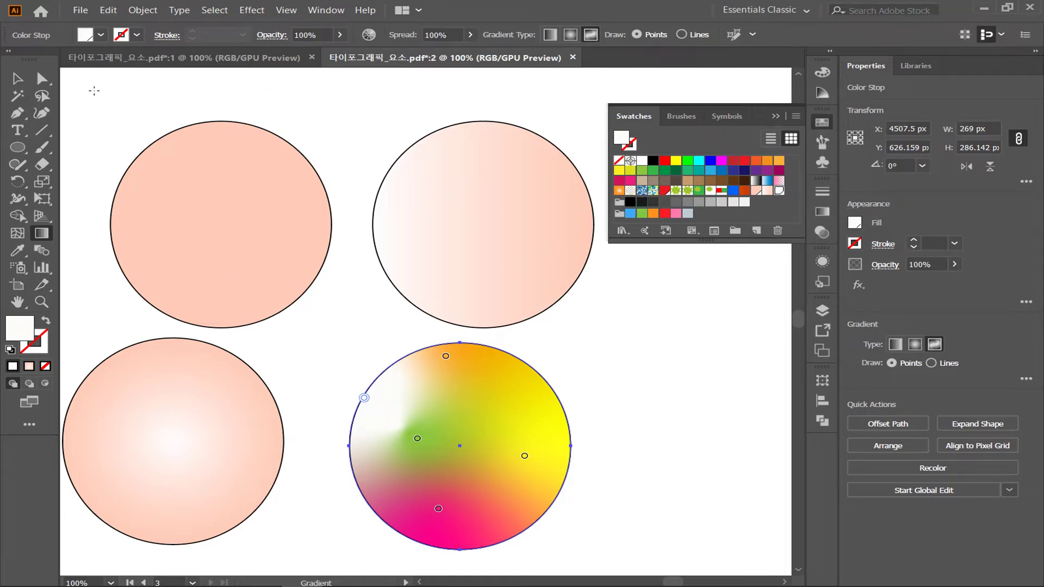
Leave gradient point editing and deselect the freeform gradient ellipse.
key(v)
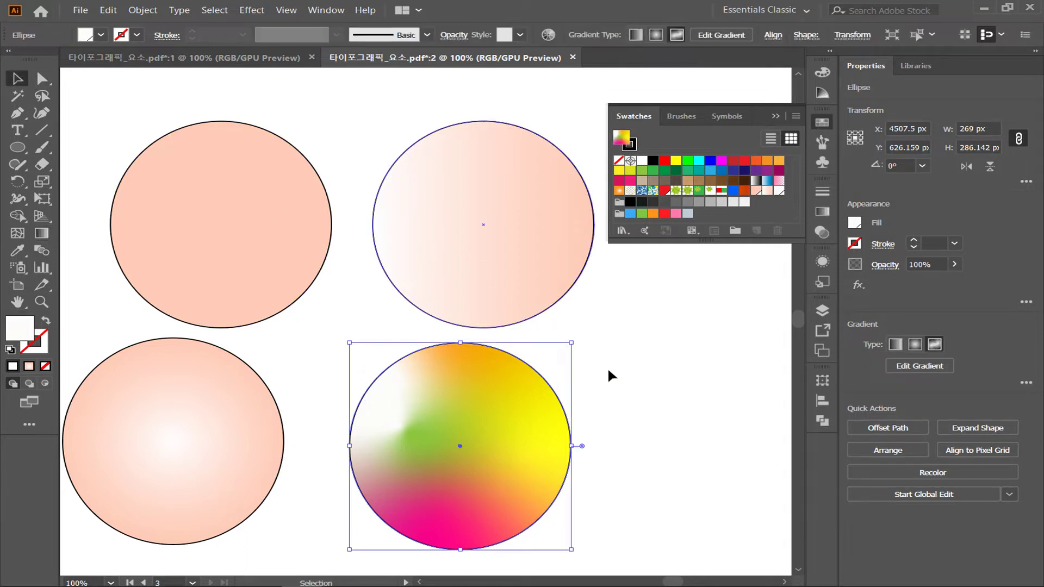
click(608, 373)
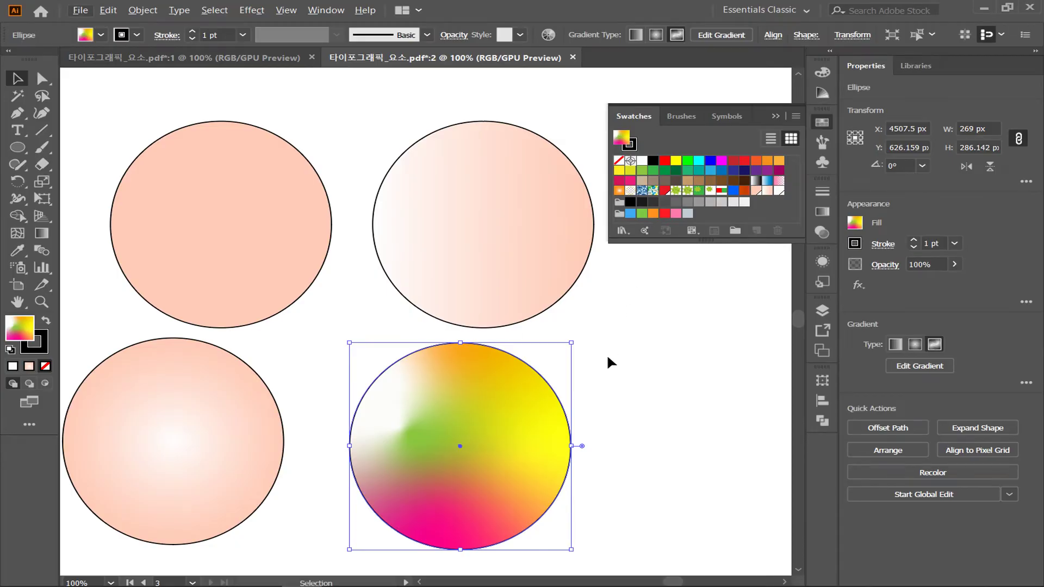
click(606, 361)
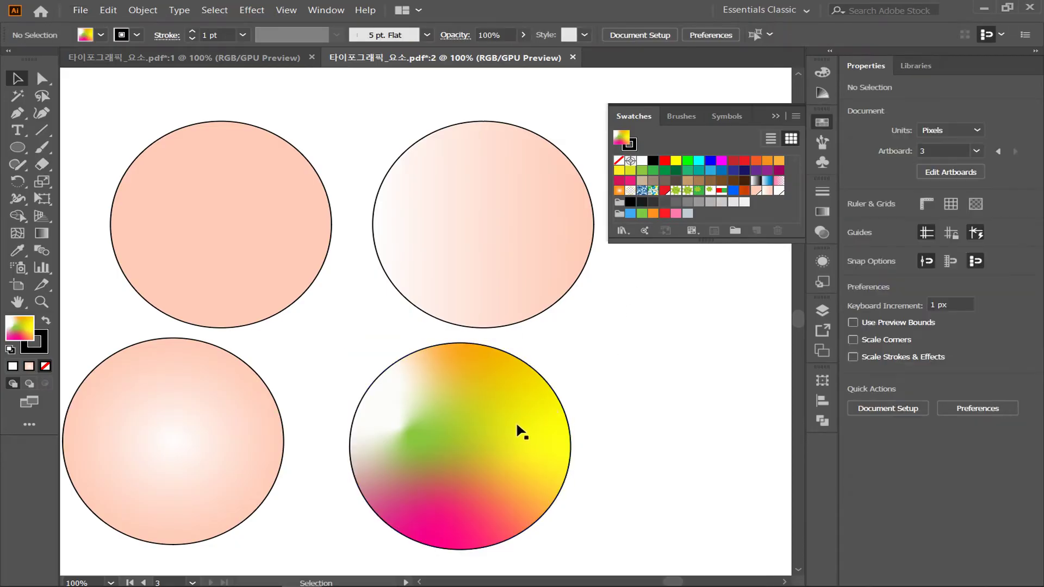
click(519, 426)
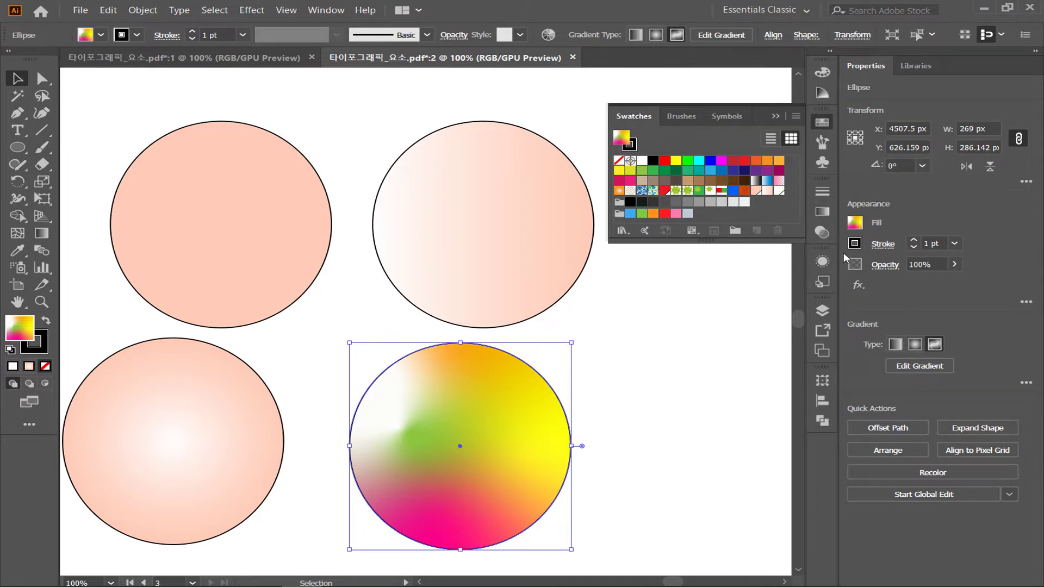
click(634, 349)
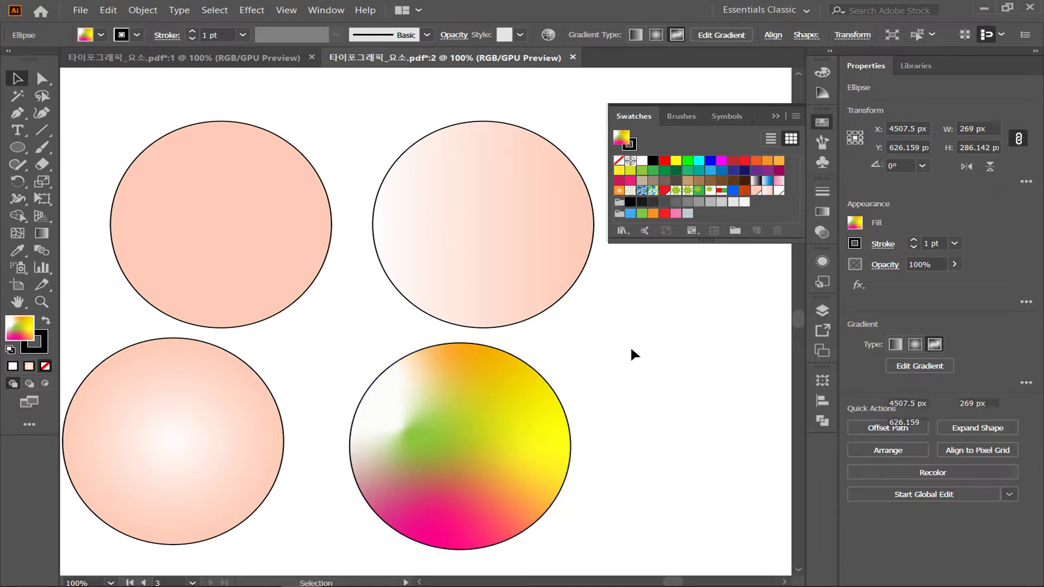
Place a large bold black @ character over the freeform gradient ellipse.
click(18, 130)
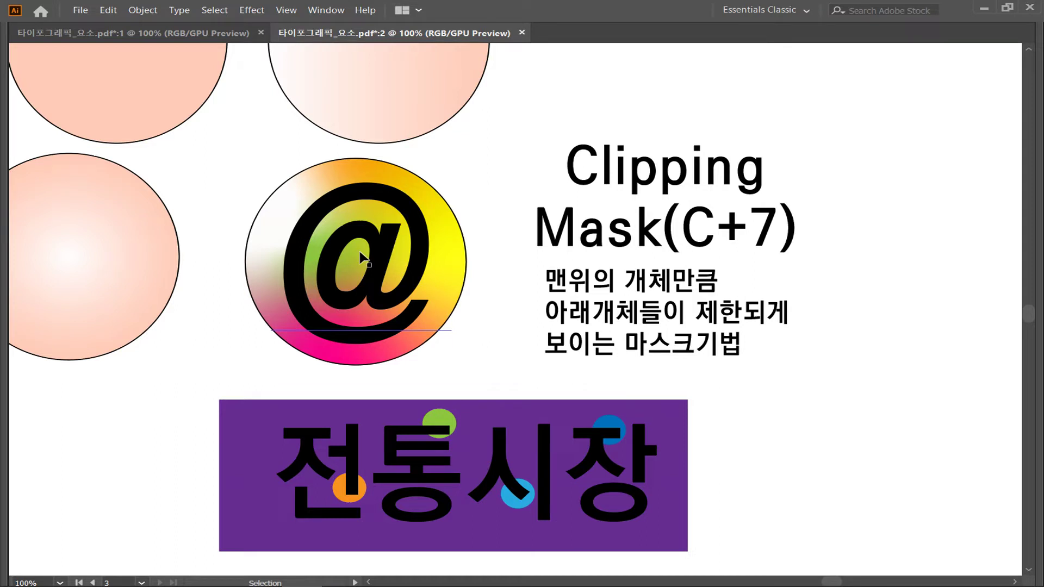
click(385, 257)
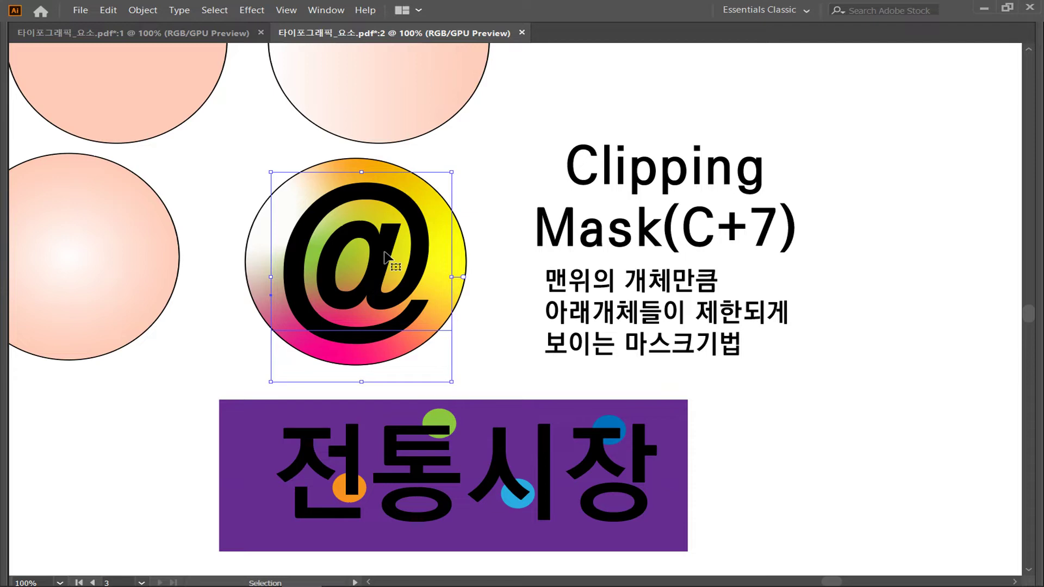
click(255, 376)
Select the @ character together with the gradient ellipse and make a clipping mask from them.
key(a)
key(ctrl+equal)
key(v)
drag(447, 391, 298, 260)
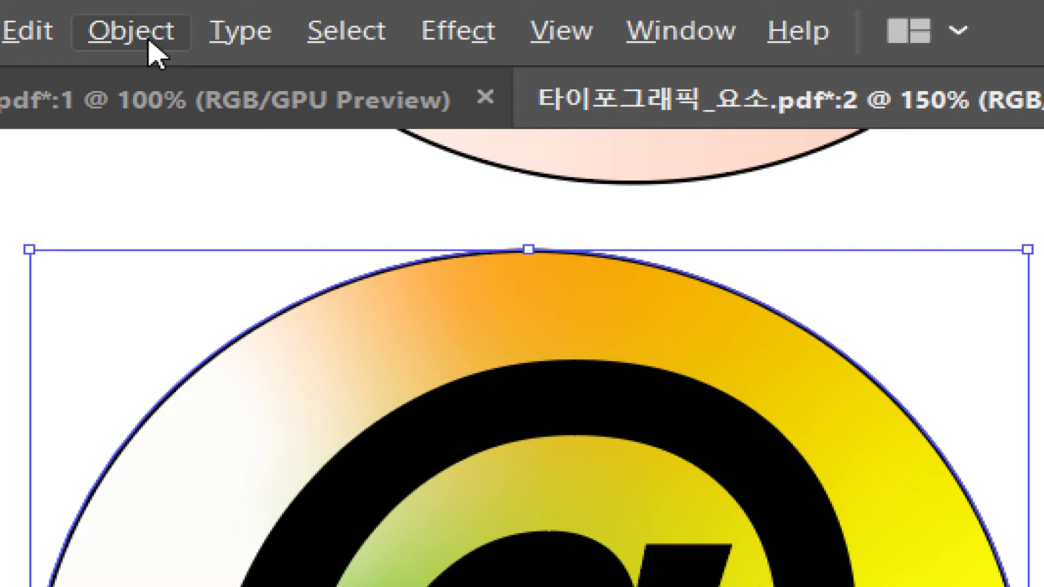
click(155, 53)
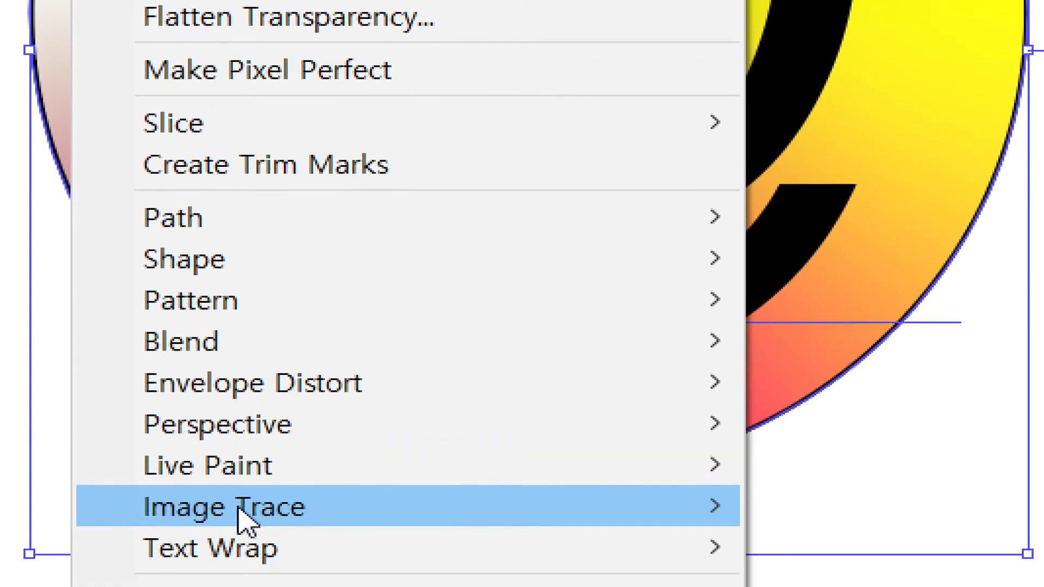
mouse_move(407, 517)
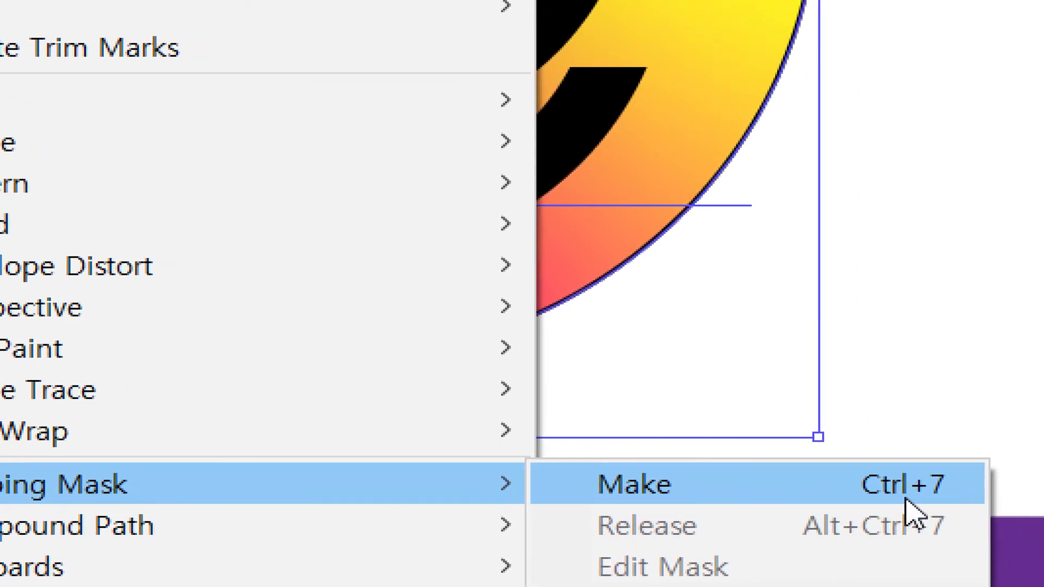
click(902, 497)
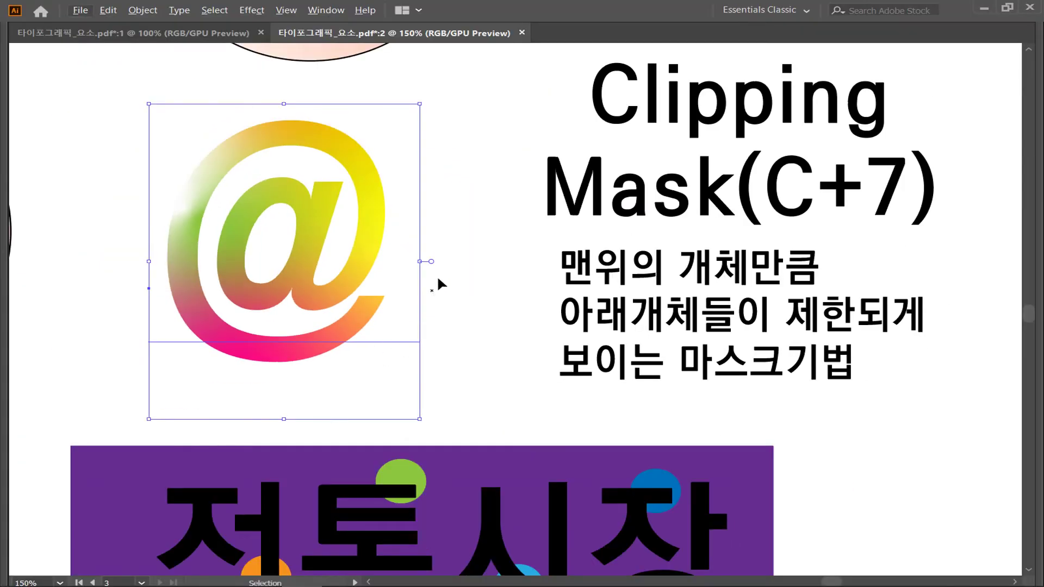
Compare the @ artwork before and after masking by repeatedly undoing and redoing the clipping mask.
click(436, 274)
key(ctrl+z)
key(ctrl+shift+z)
key(ctrl+z)
key(ctrl+shift+z)
key(ctrl+z)
key(ctrl+shift+z)
click(429, 227)
key(ctrl+z)
key(ctrl+shift+z)
click(430, 230)
click(436, 236)
key(ctrl+z)
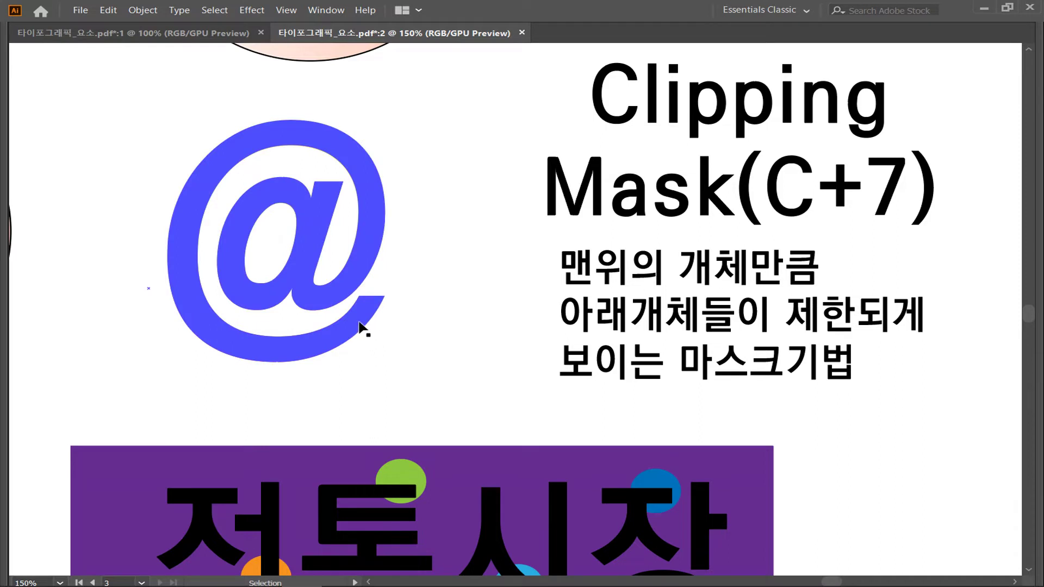
key(ctrl+shift+z)
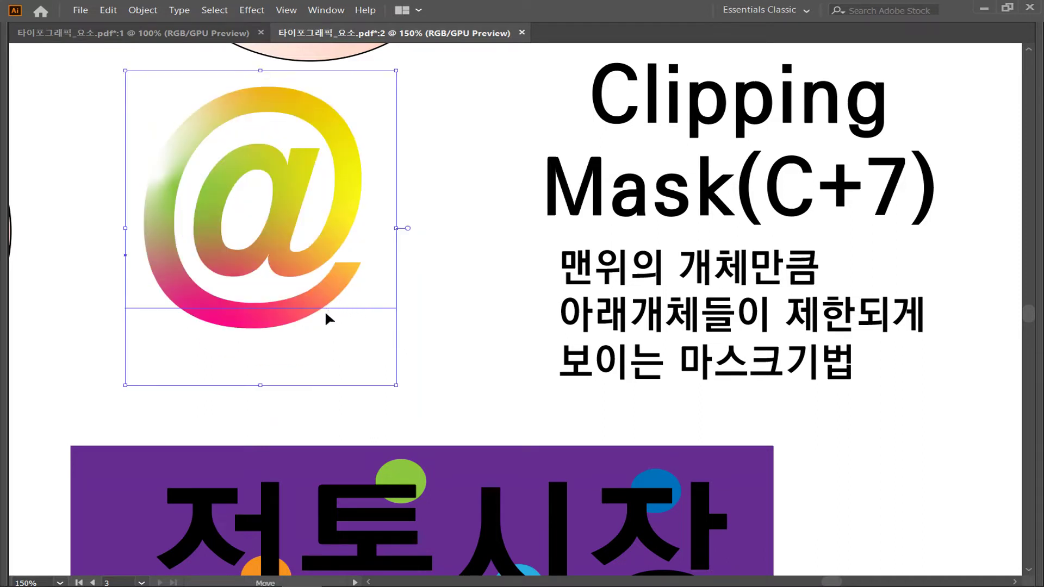
Move the masked @ slightly left and examine its hidden ellipse in Outline view before returning to the preview.
drag(327, 315, 310, 345)
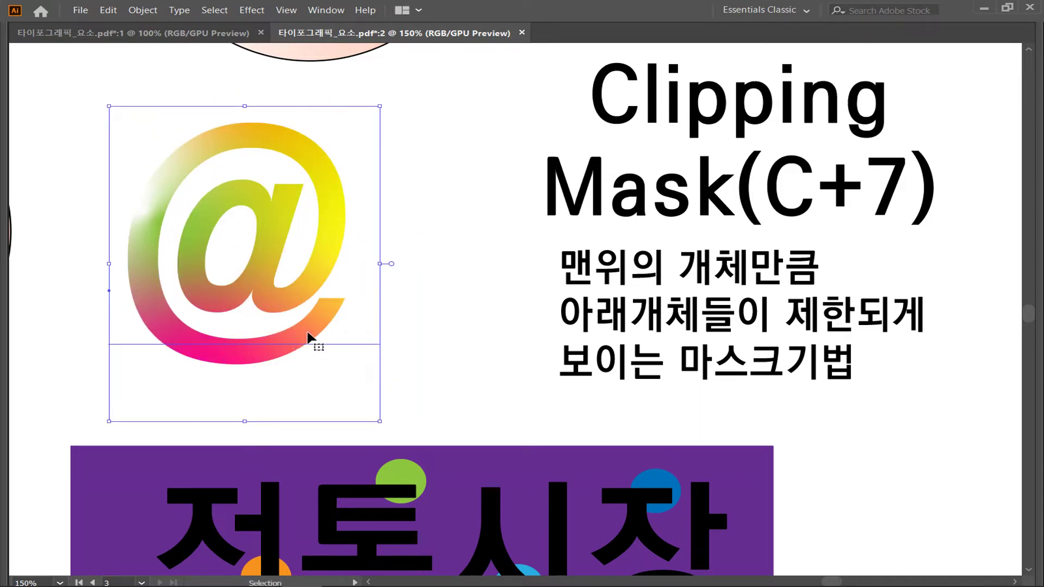
click(446, 263)
key(a)
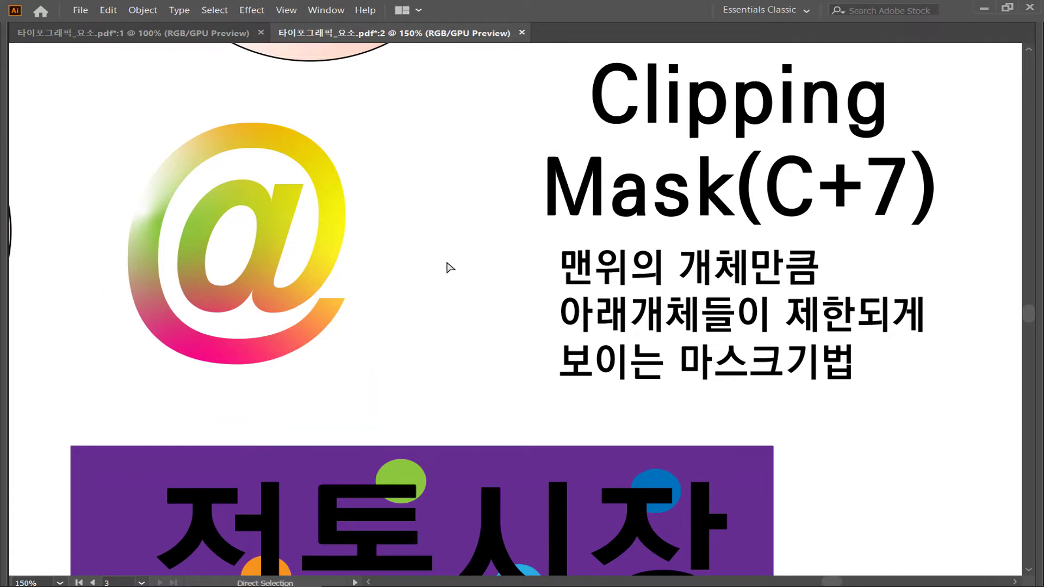
key(ctrl+y)
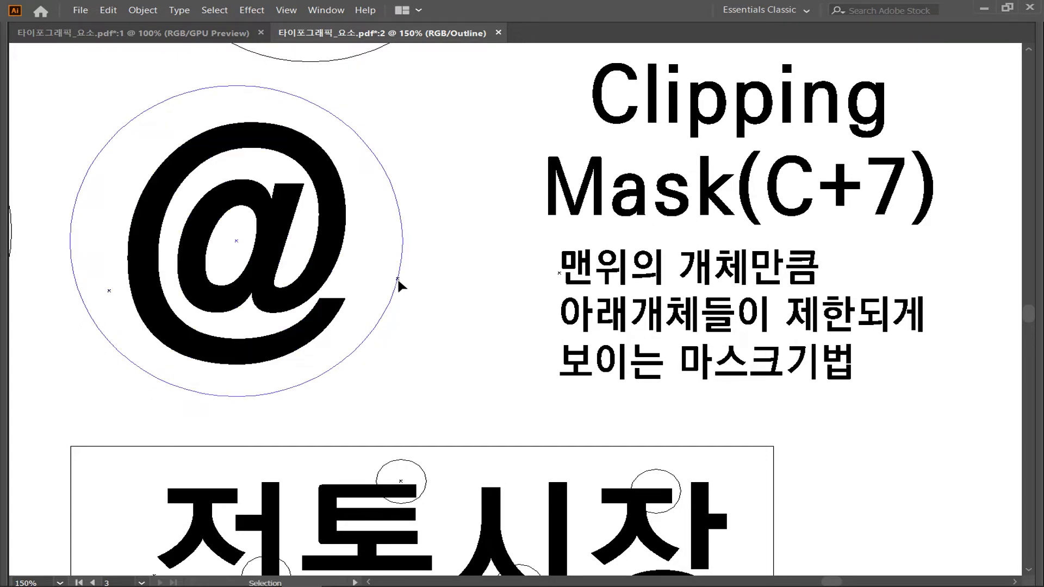
key(a)
key(ctrl+y)
key(v)
Isolate the masked @ group and narrow its hidden gradient ellipse slightly from the right side.
key(ctrl+7)
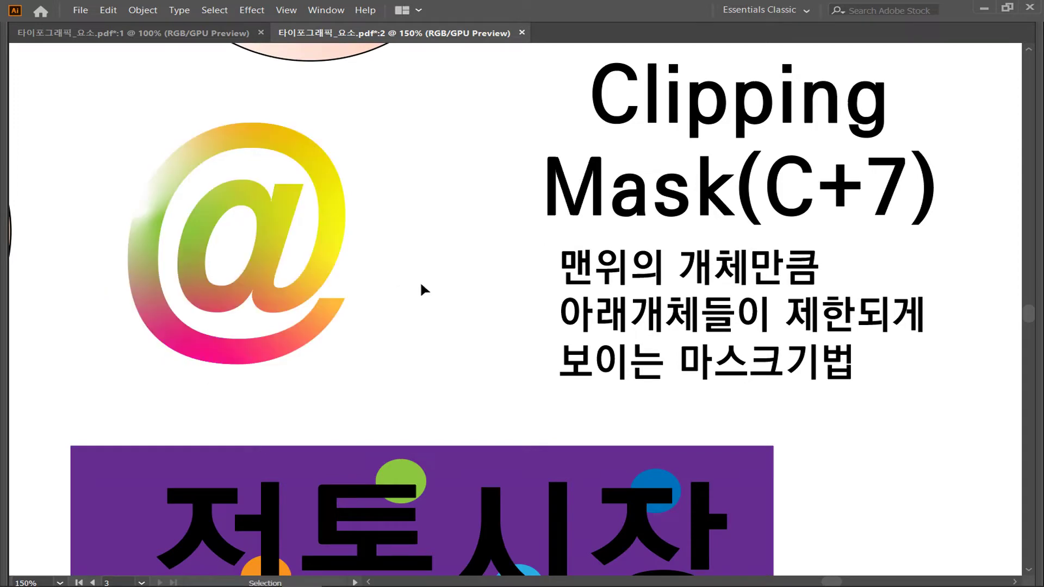
key(ctrl+z)
key(ctrl+7)
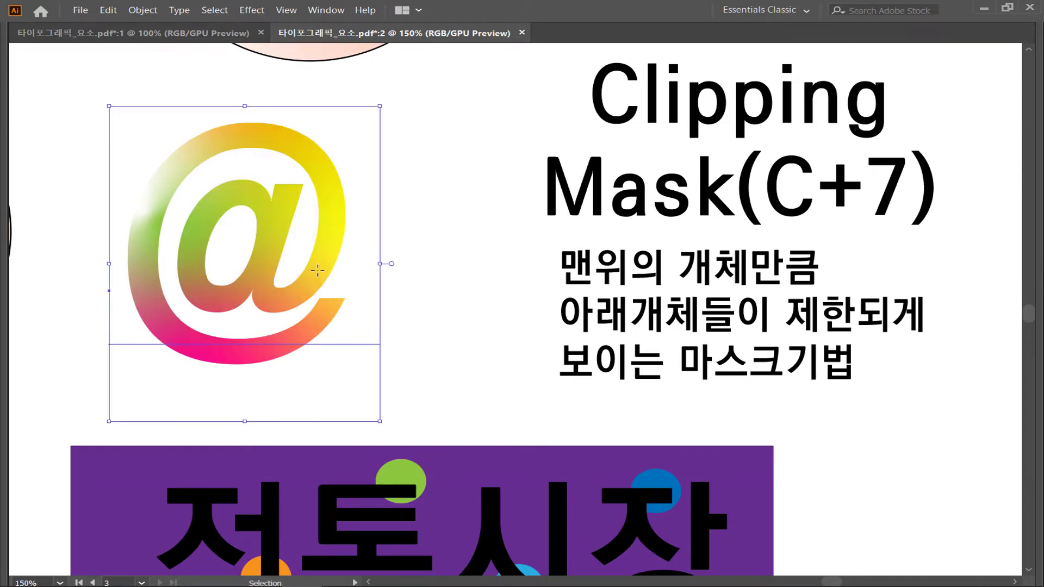
double_click(317, 275)
click(408, 287)
key(ctrl+7)
key(ctrl+z)
key(ctrl+7)
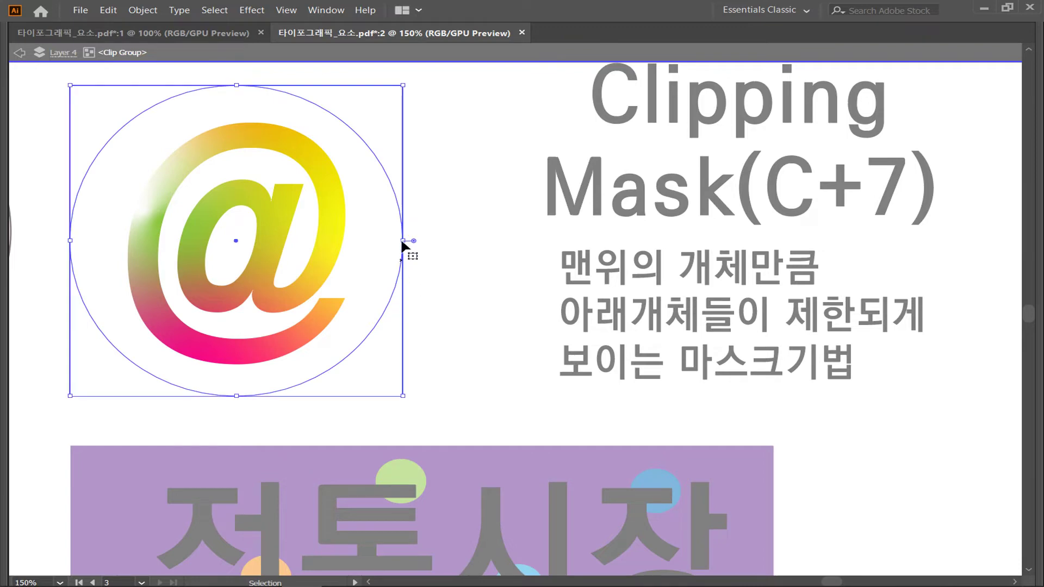
mouse_move(402, 240)
mouse_down()
mouse_move(302, 241)
mouse_move(394, 247)
mouse_up()
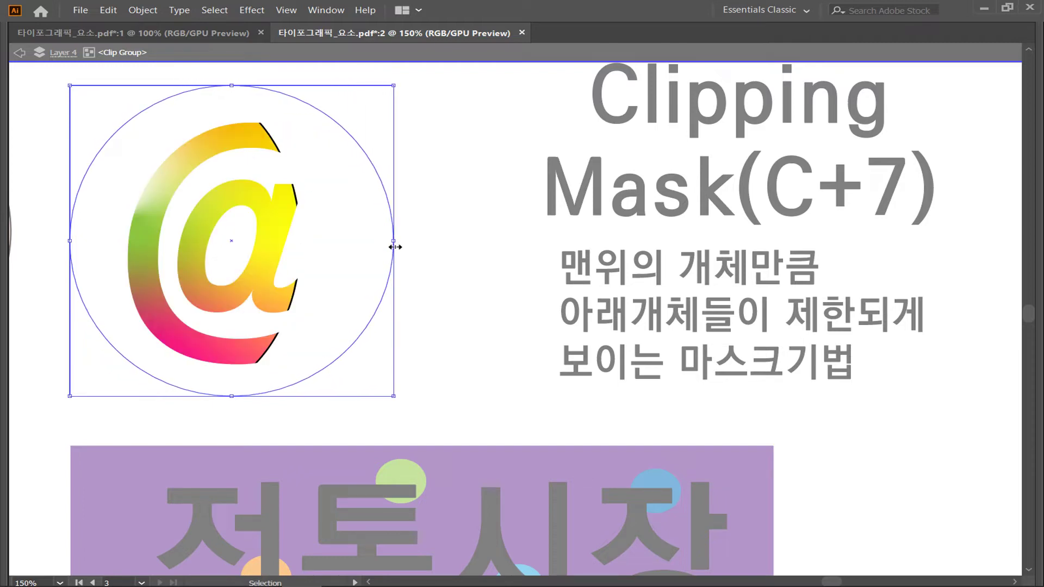
click(443, 282)
Move the @ clipping shape slightly right over the gradient ellipse within the group and exit isolation mode.
drag(317, 268, 346, 269)
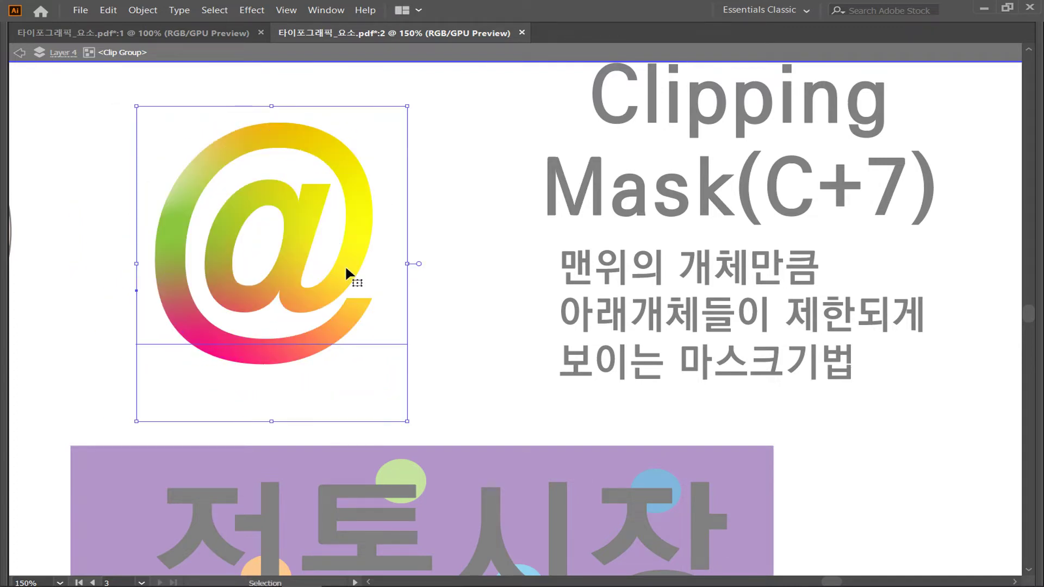
click(450, 261)
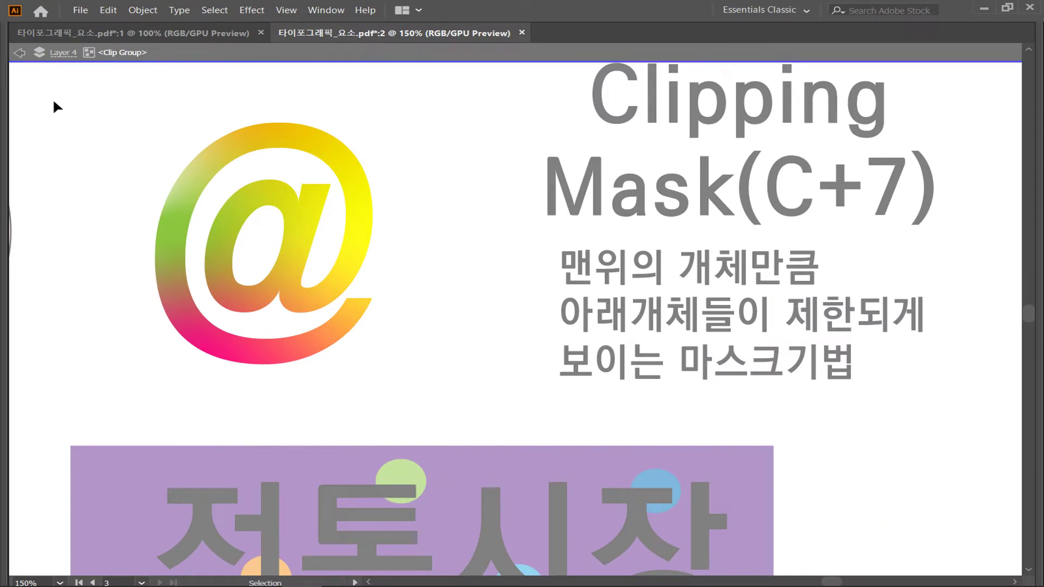
double_click(555, 230)
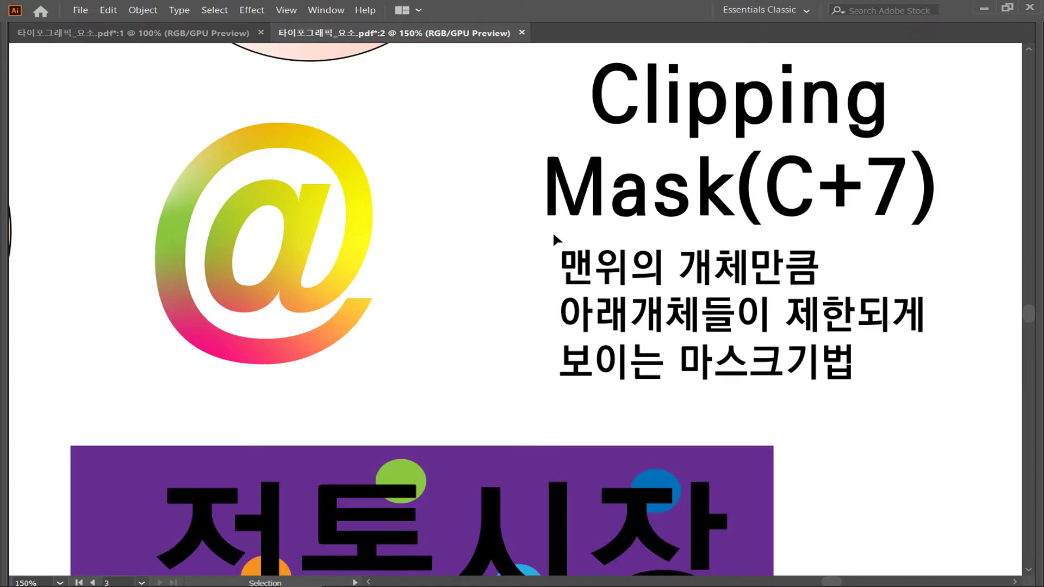
Try moving the black 전통시장 text slightly upward over the purple rectangle and undo the move.
drag(468, 319, 494, 205)
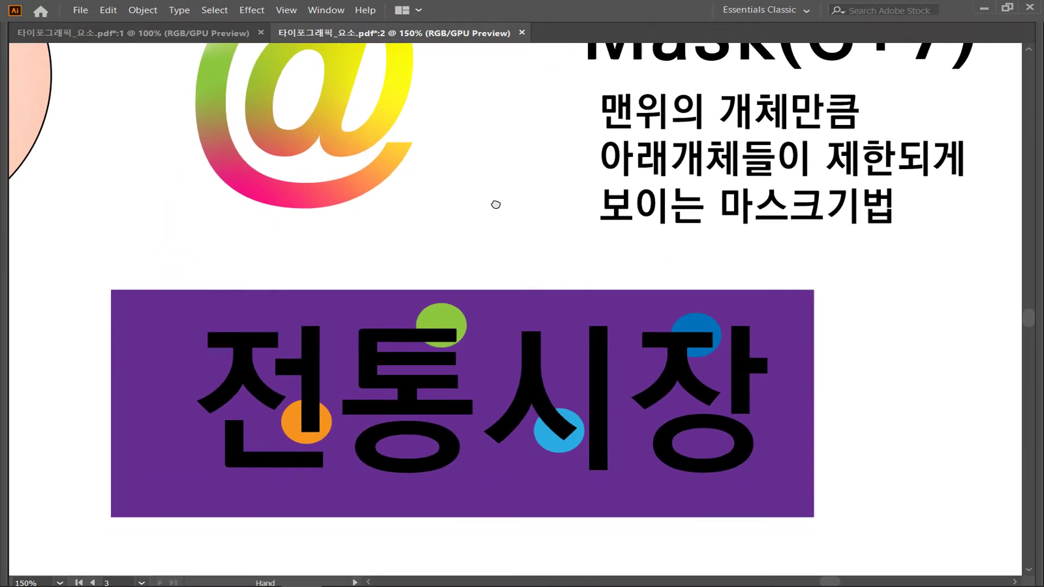
key(ctrl+z)
key(ctrl+shift+z)
drag(68, 271, 805, 522)
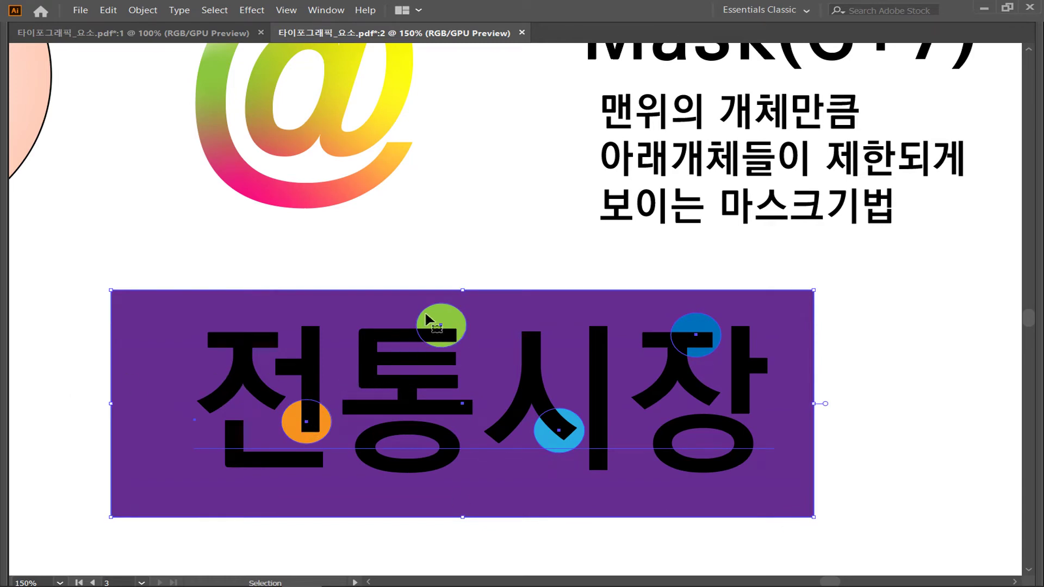
click(865, 418)
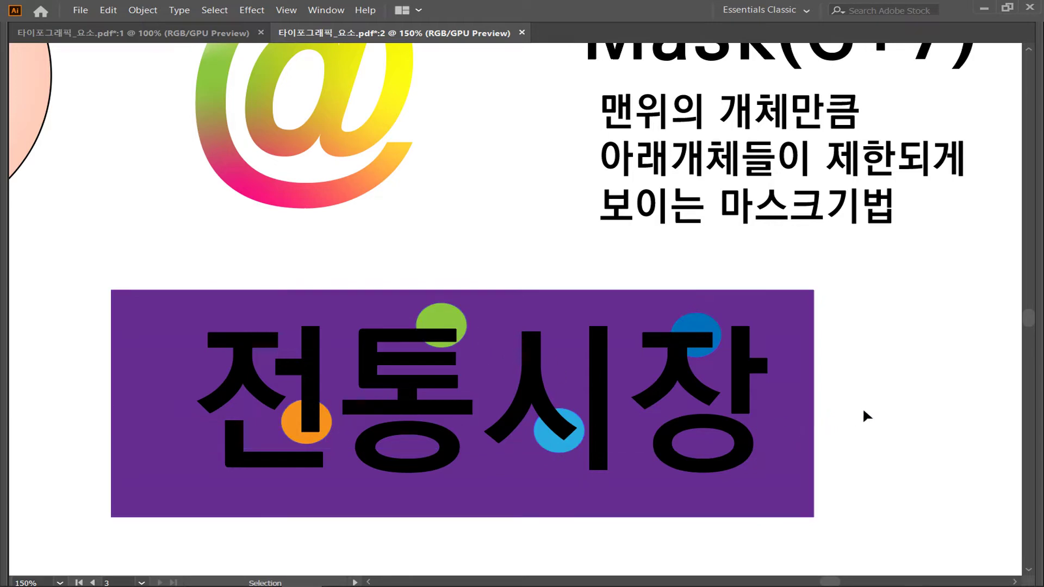
mouse_move(690, 397)
mouse_down()
mouse_move(674, 309)
mouse_move(706, 390)
mouse_up()
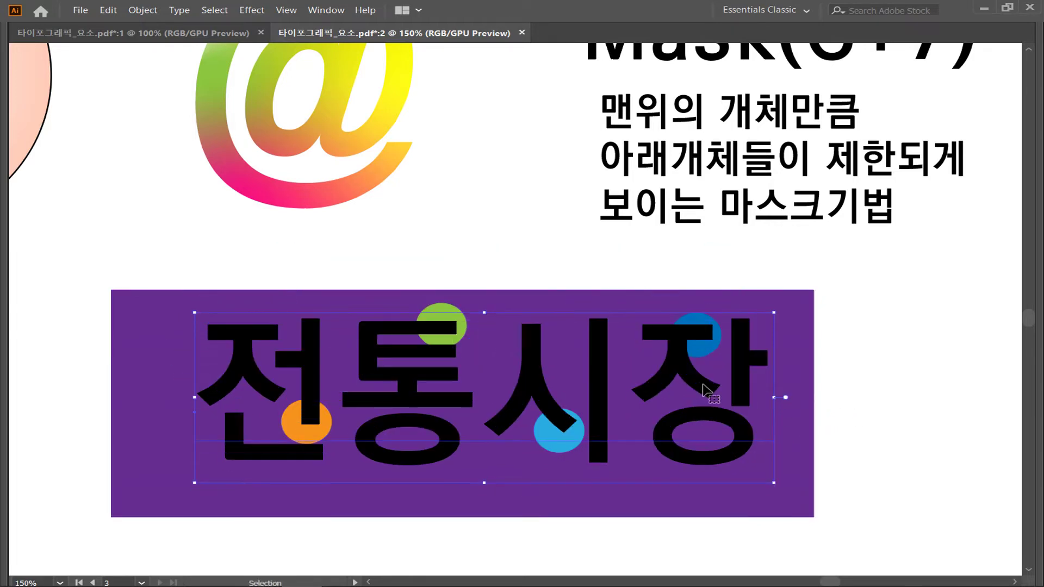
key(ctrl+z)
Select the 전통시장 text, the four colored circles and the purple rectangle and make them a clipping mask.
click(896, 501)
drag(896, 501, 223, 314)
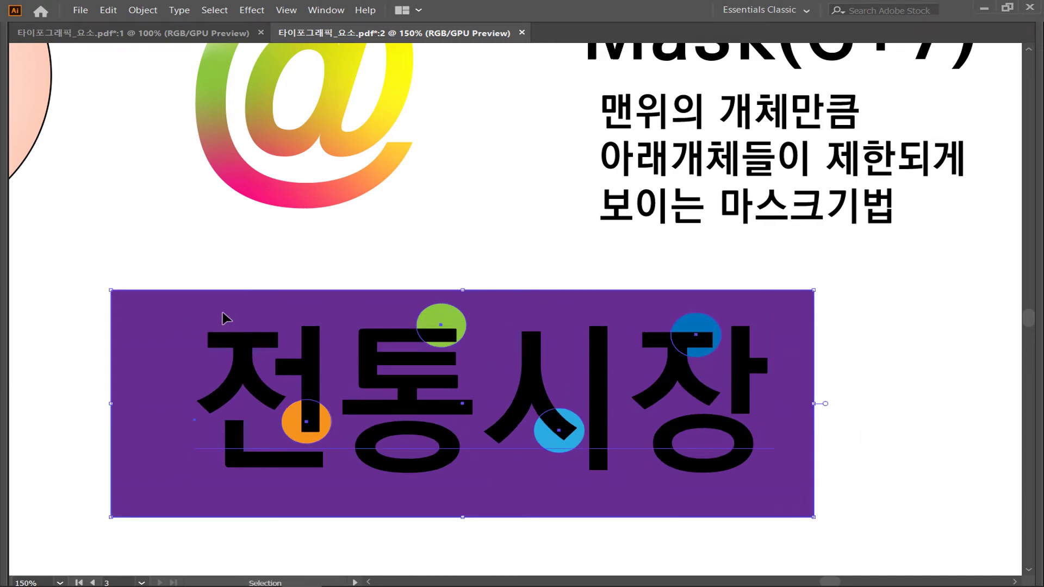
key(a)
key(ctrl+7)
key(v)
click(820, 458)
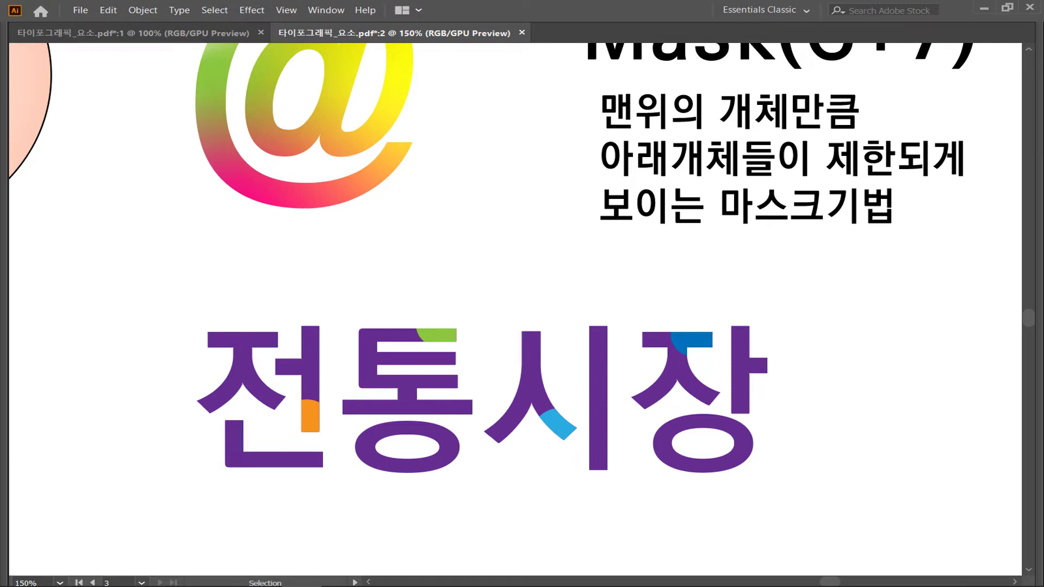
Bring back the hidden tool and property panels and show the document grid.
key(Tab)
click(43, 77)
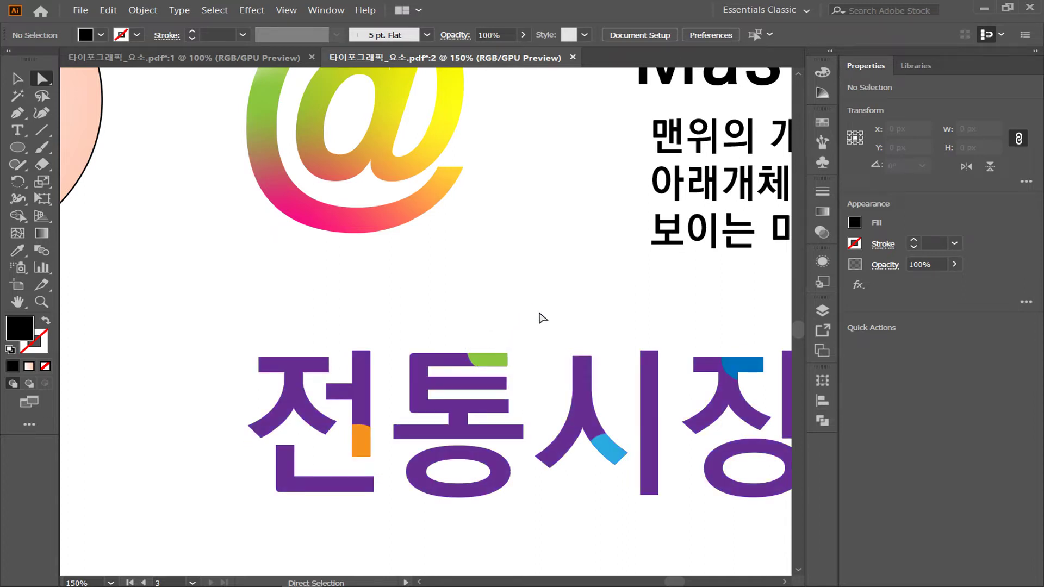
key(ctrl+apostrophe)
key(space)
drag(539, 308, 406, 222)
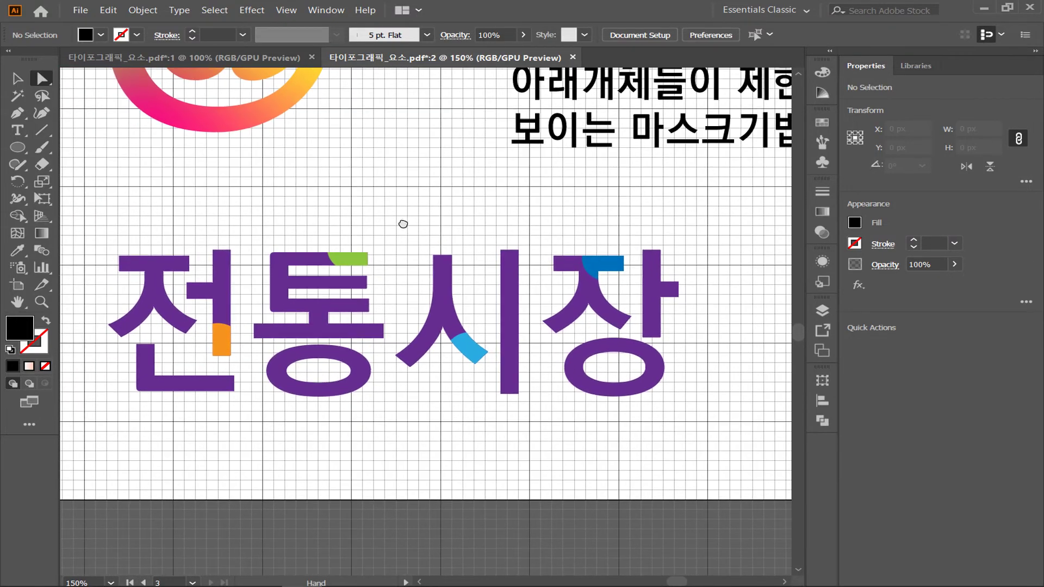
Try moving only the 전통시장 clipping text down over its masked artwork, undo the move and clear the selection.
click(594, 311)
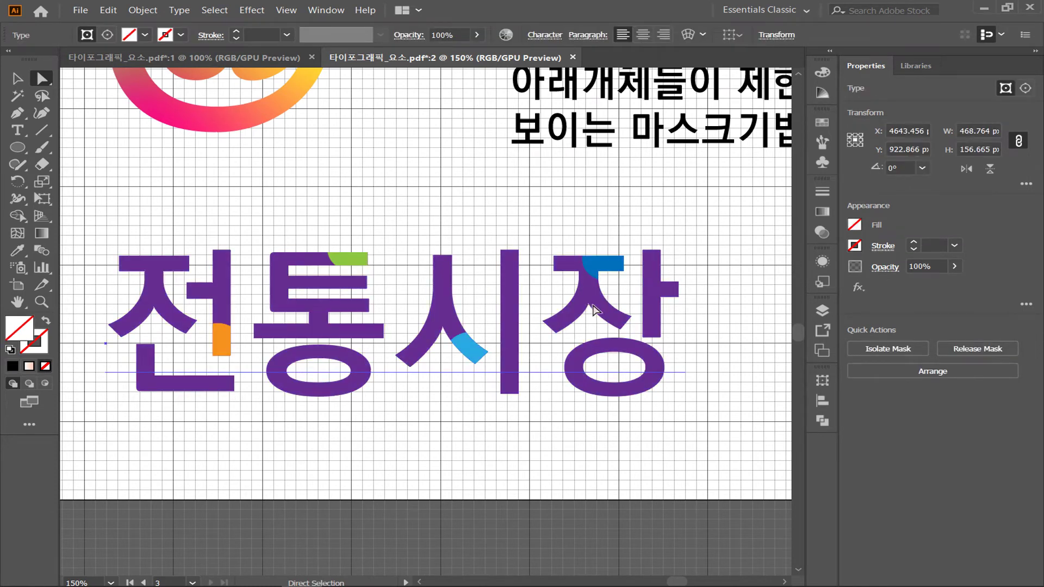
drag(594, 311, 594, 378)
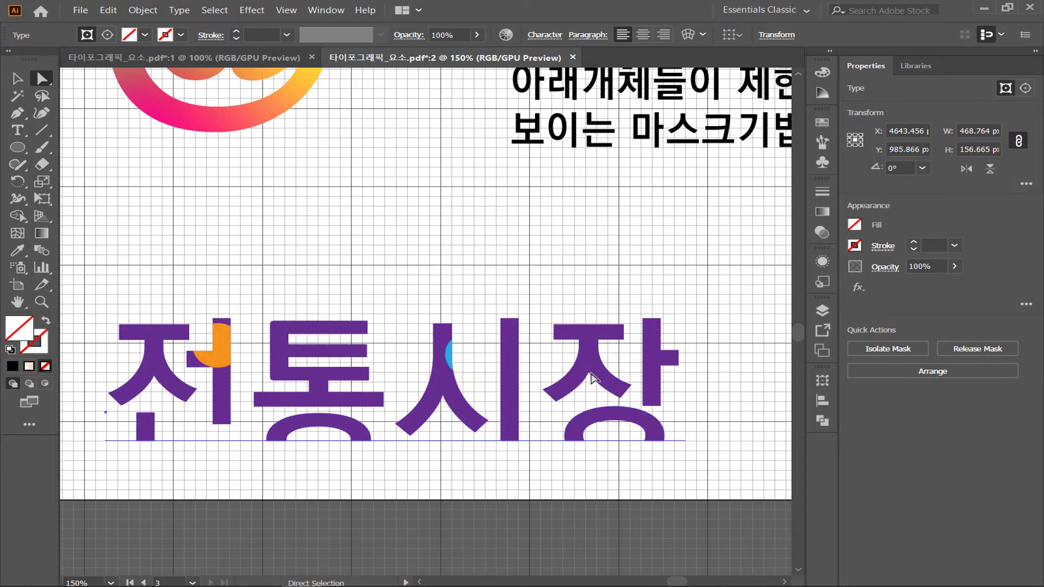
key(ctrl+z)
key(ctrl)
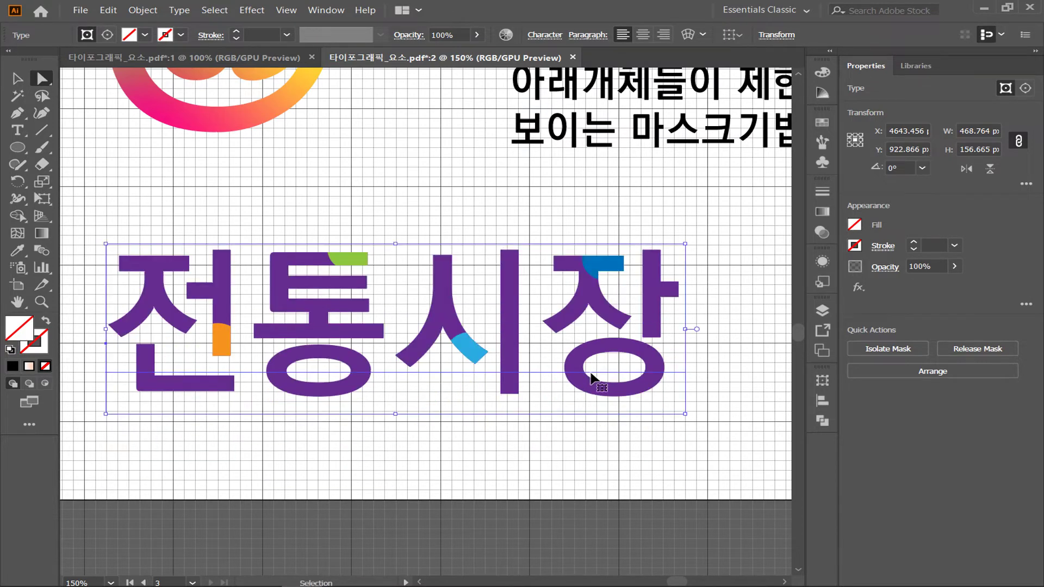
ctrl+click(592, 377)
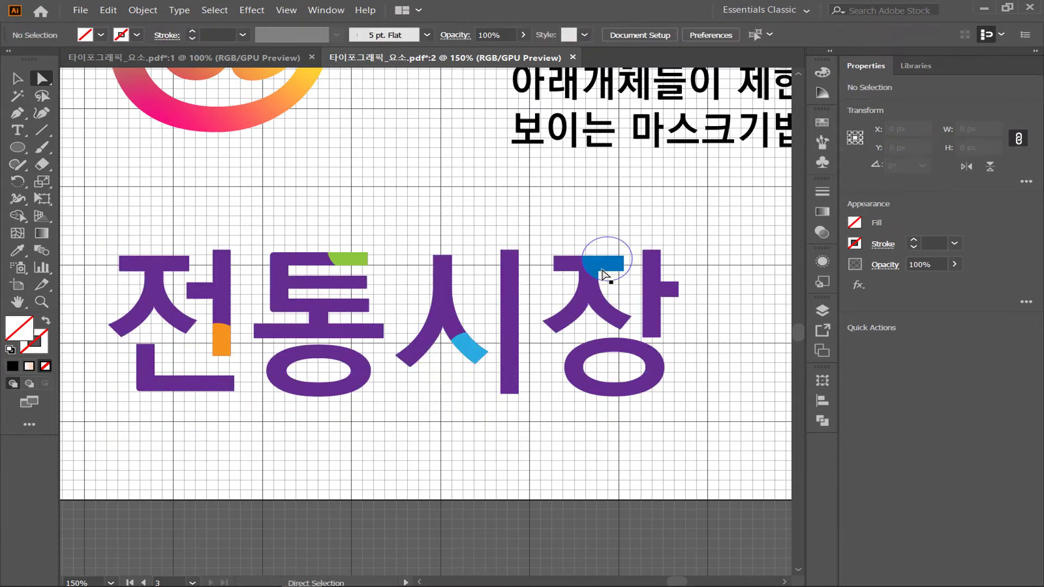
Move the masked blue circle left to the start of 장's top stroke and fill it with an orange-red swatch.
drag(603, 271, 559, 266)
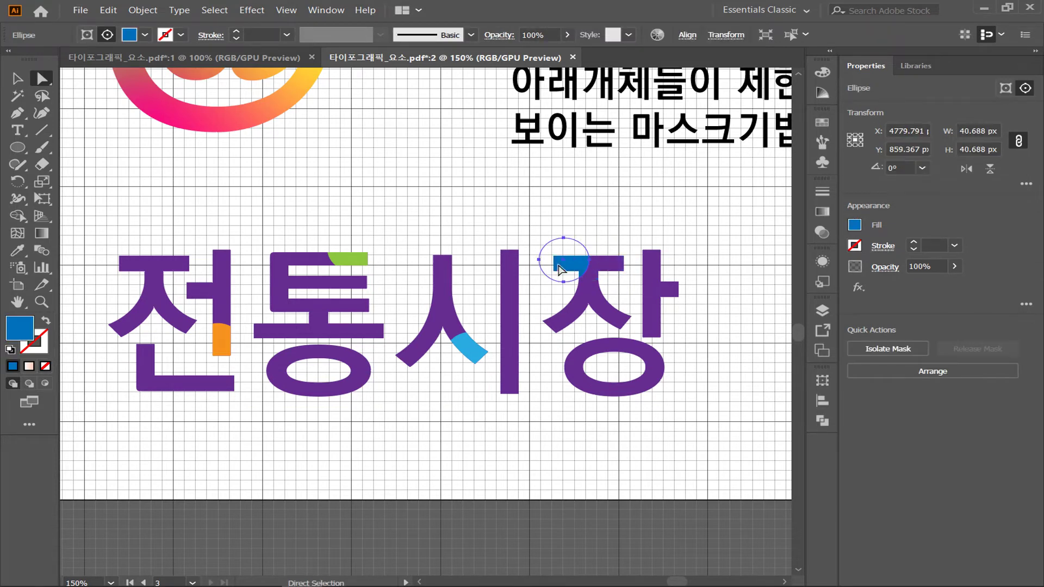
click(145, 35)
click(146, 65)
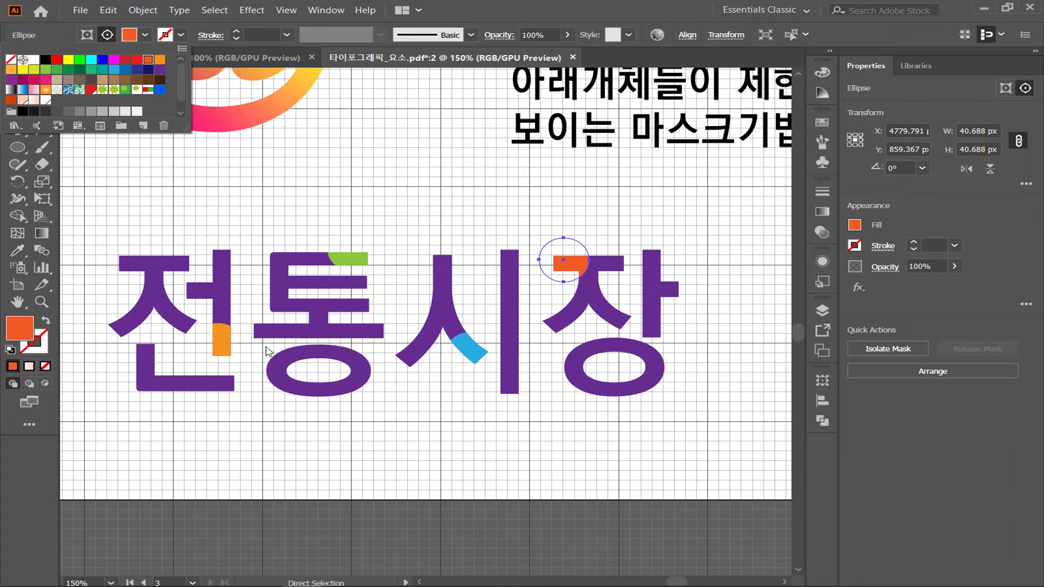
click(232, 345)
Nudge the orange circle on 전 slightly down and place a copy of it over the letter's ㅈ strokes.
click(220, 346)
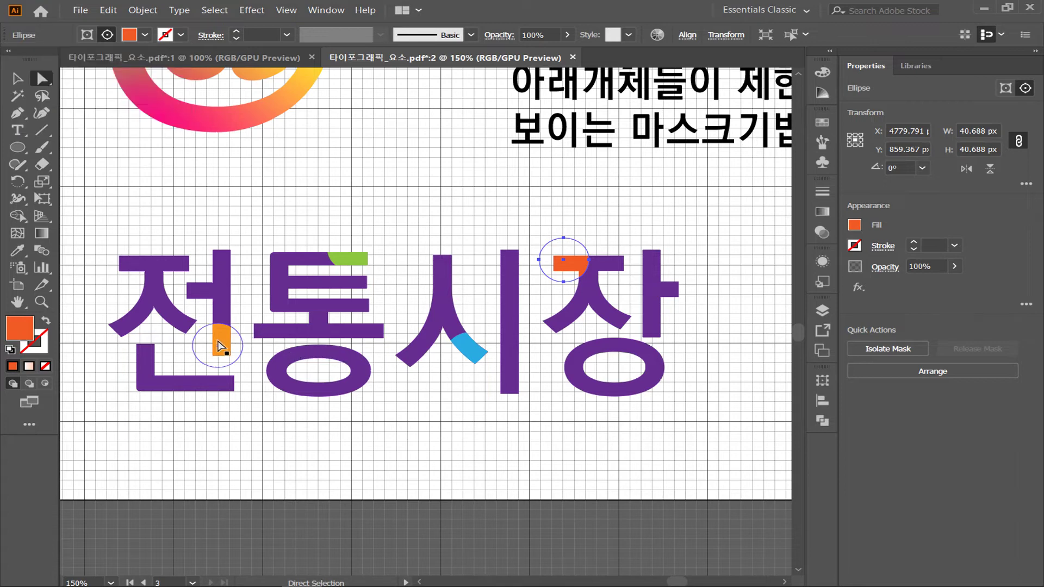
drag(219, 346, 220, 351)
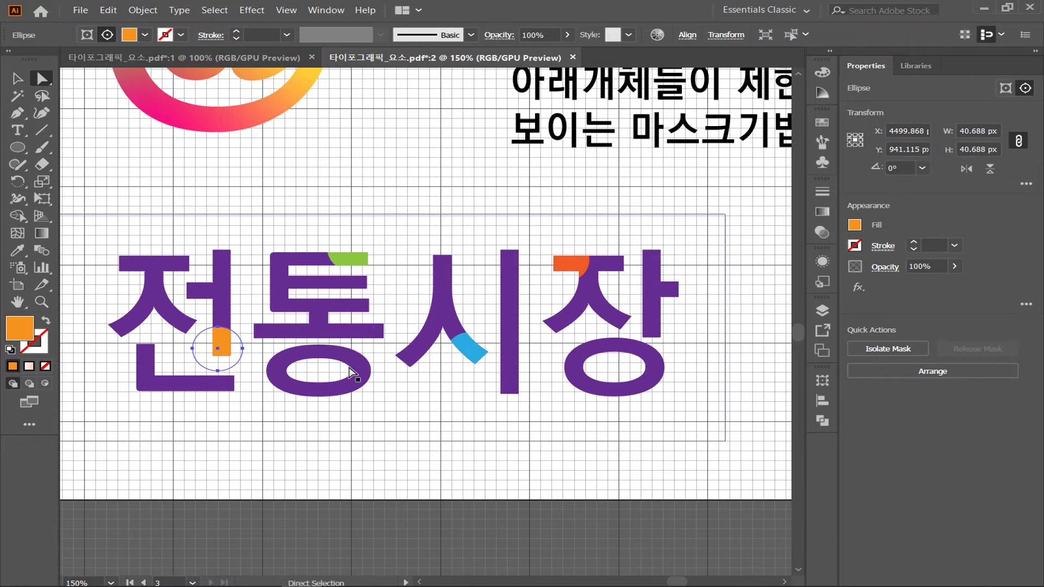
drag(224, 350, 156, 303)
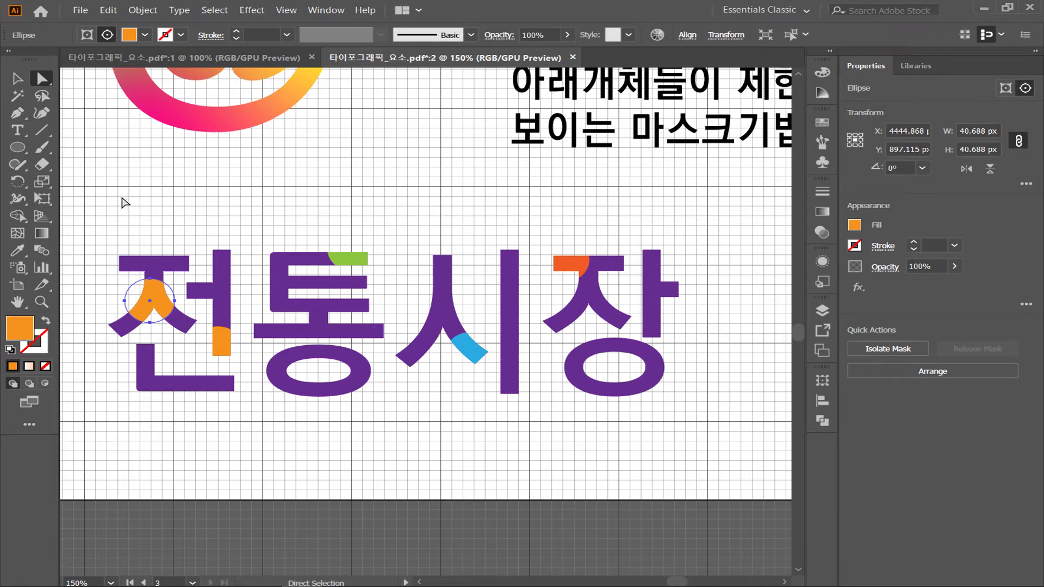
Move the green circle to the upper left corner of 통 and the copied orange circle to the lower left corner of 전.
click(352, 260)
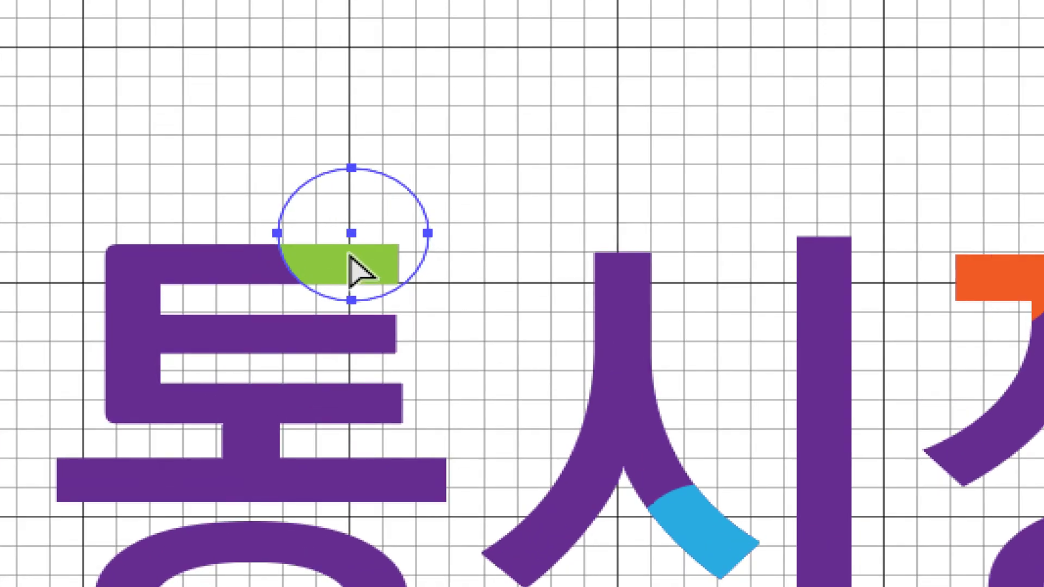
drag(351, 259, 315, 267)
drag(237, 291, 143, 252)
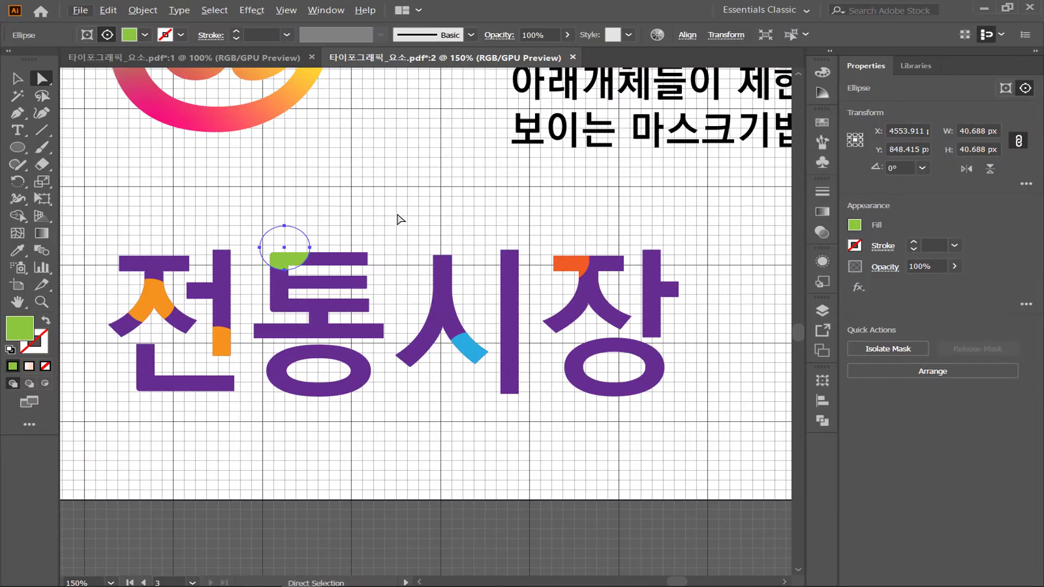
click(156, 307)
drag(155, 301, 150, 399)
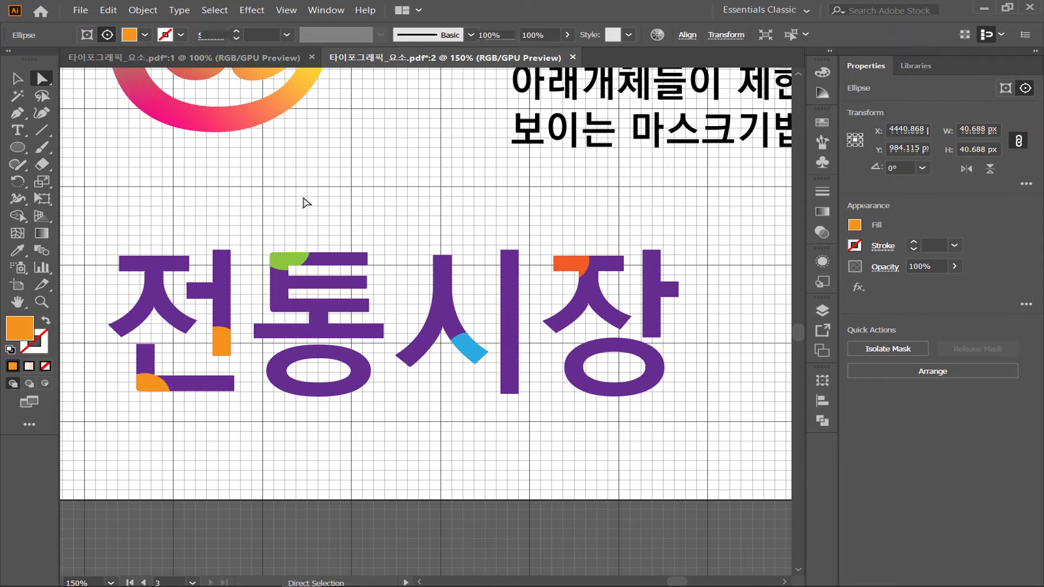
click(71, 113)
Move the whole masked 전통시장 group slightly left and up.
key(v)
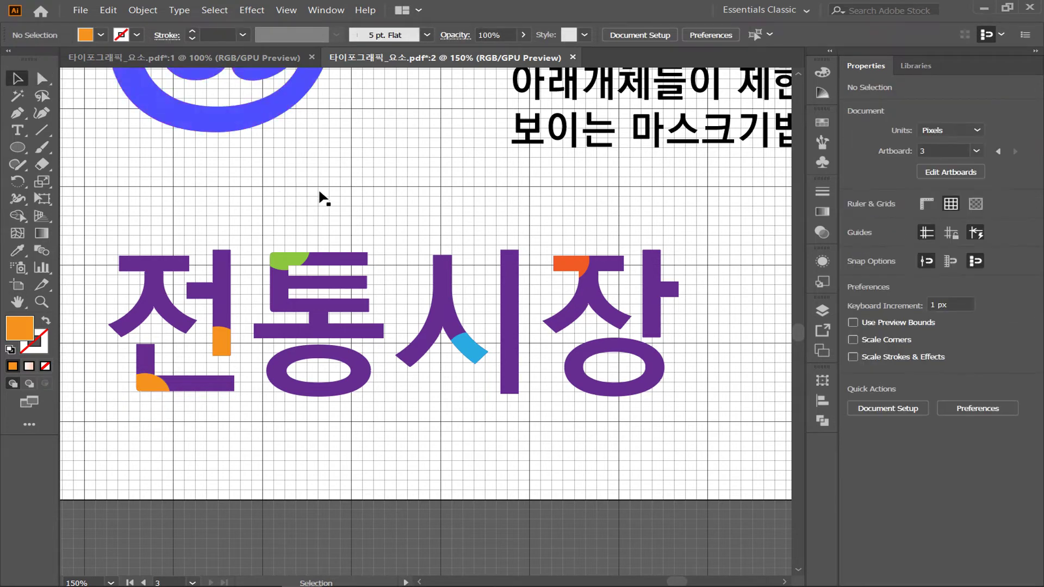
click(343, 295)
click(365, 207)
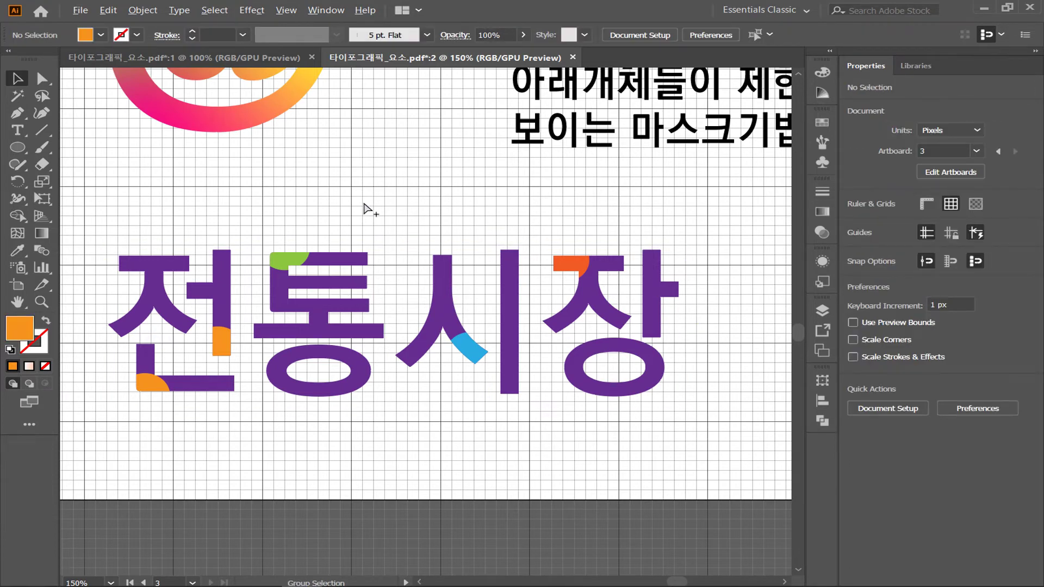
key(ctrl+z)
key(ctrl+z)
drag(333, 261, 315, 302)
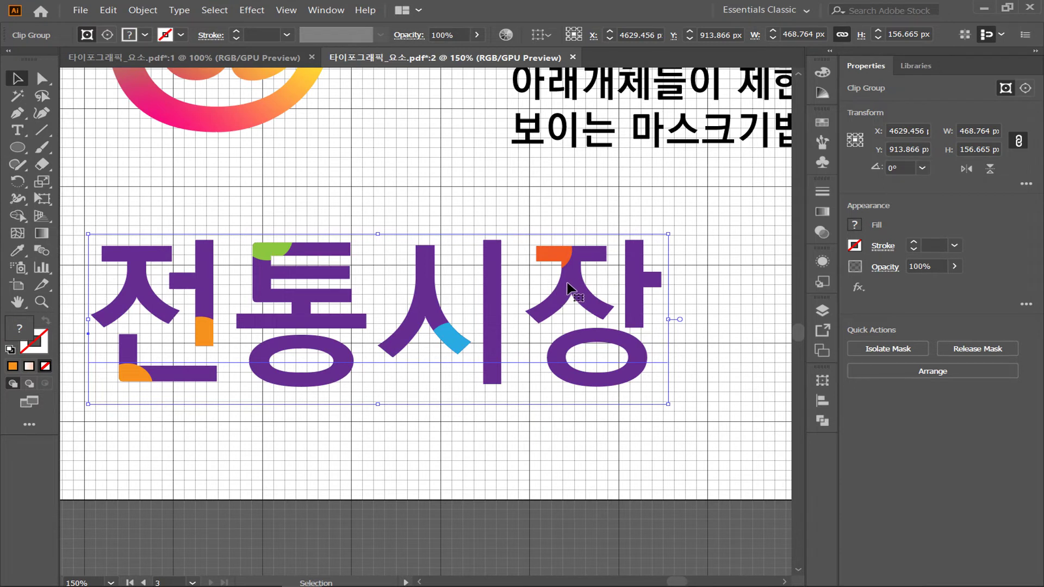
Change the masked text's font to 여기어때 잘난체.
key(ctrl+t)
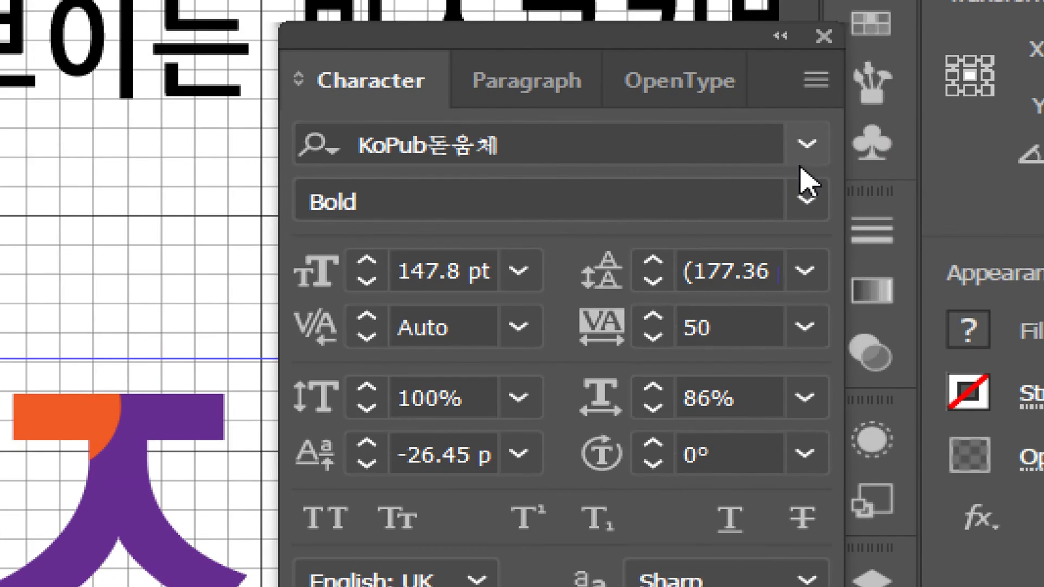
click(800, 163)
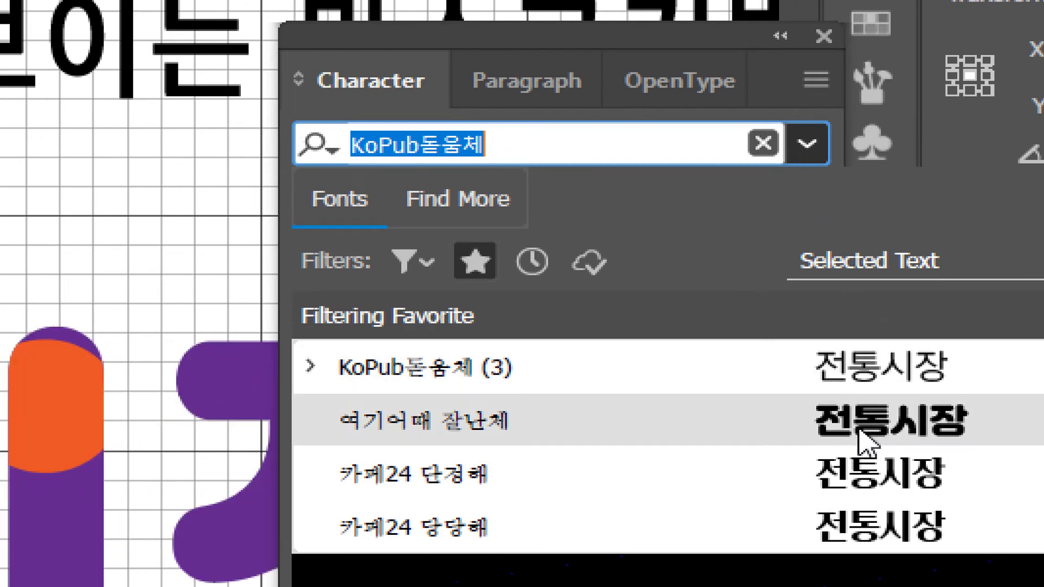
click(862, 433)
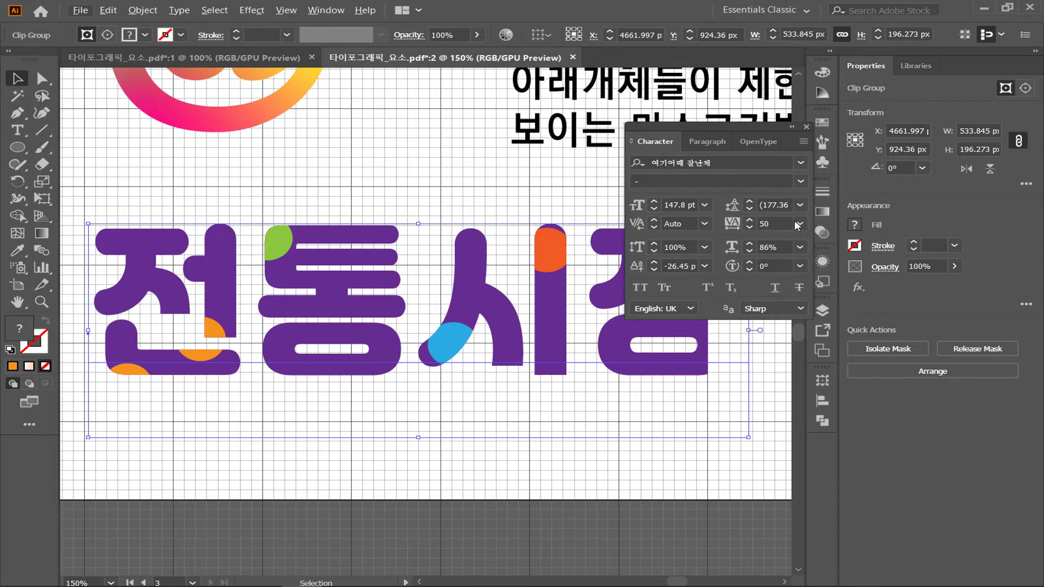
Reduce the masked text's font size to 139 pt and undo the last size reductions.
click(654, 209)
click(654, 210)
click(655, 209)
click(655, 209)
click(655, 209)
click(655, 209)
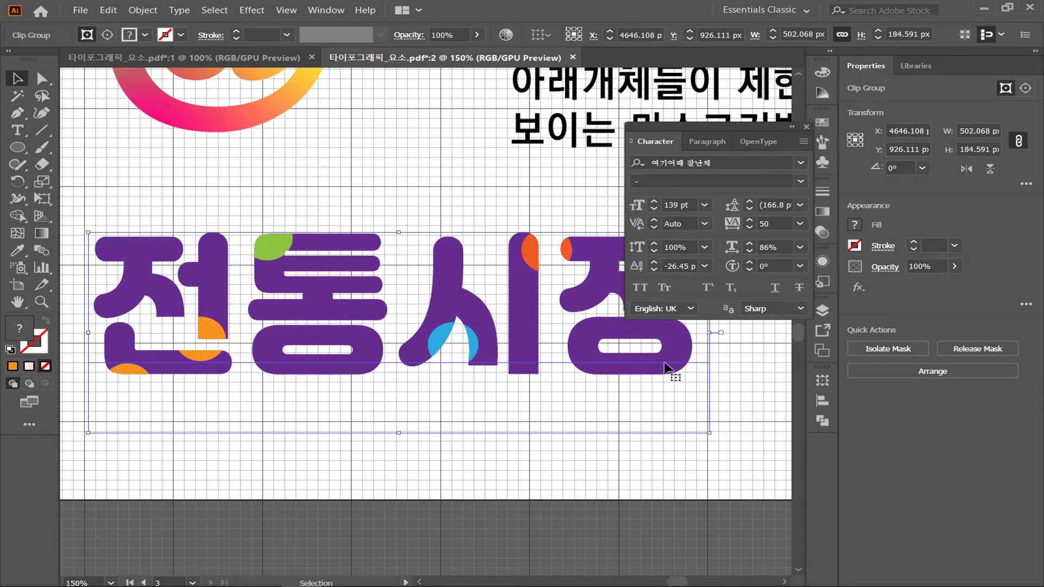
click(702, 457)
key(ctrl+z)
key(ctrl+z)
key(ctrl+z)
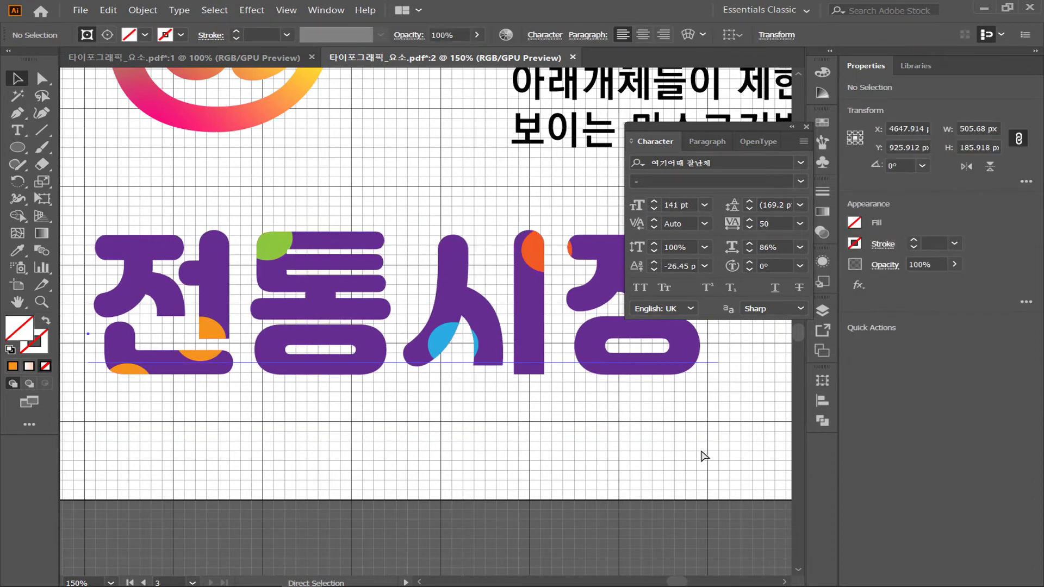
Isolate the masked 전통시장 group, set its clipping text's font size to 137 pt and clear the selection.
double_click(532, 266)
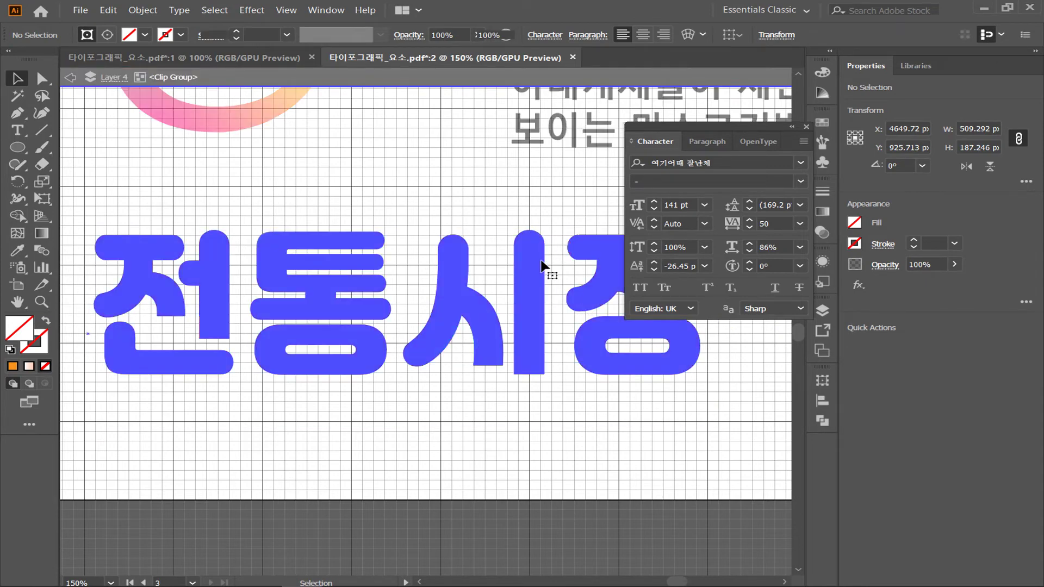
click(540, 264)
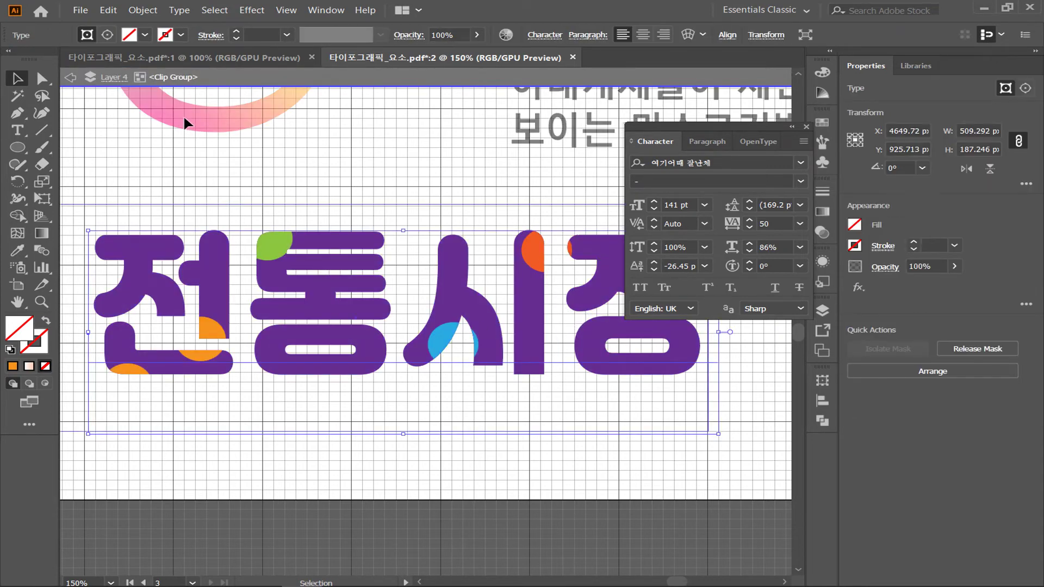
key(a)
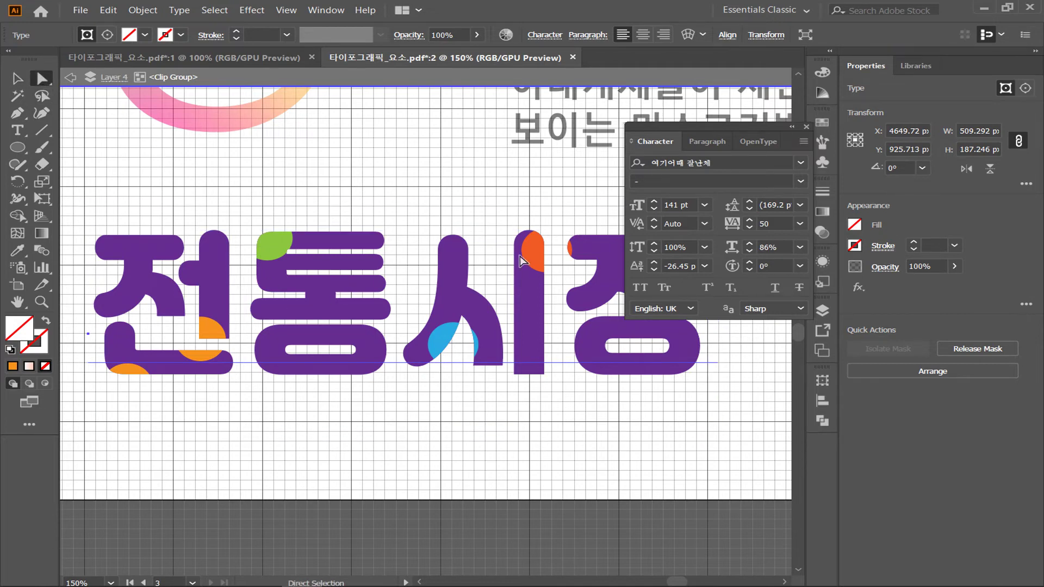
click(653, 209)
click(652, 209)
click(652, 209)
click(652, 209)
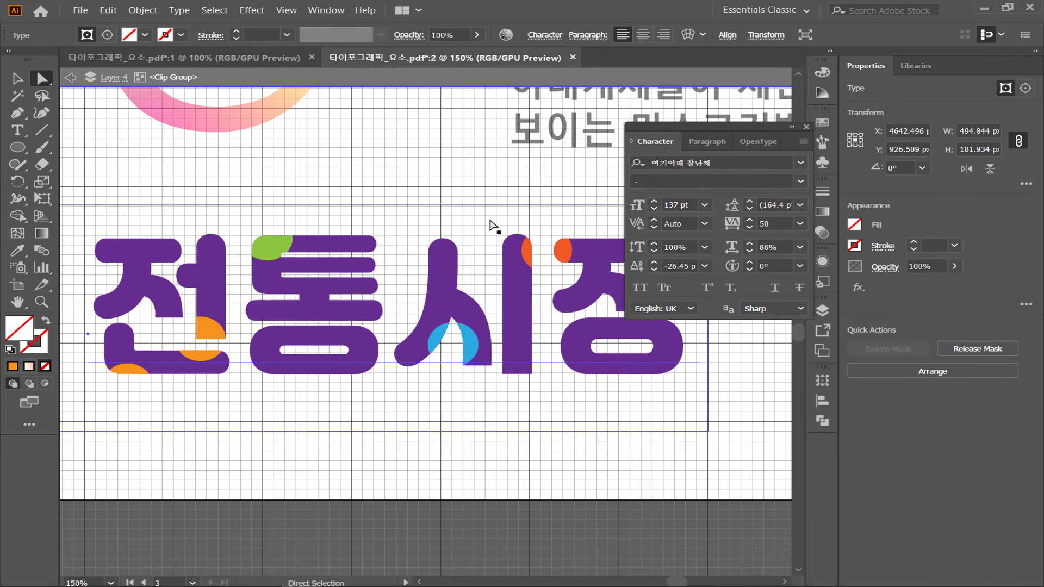
key(ctrl)
click(478, 243)
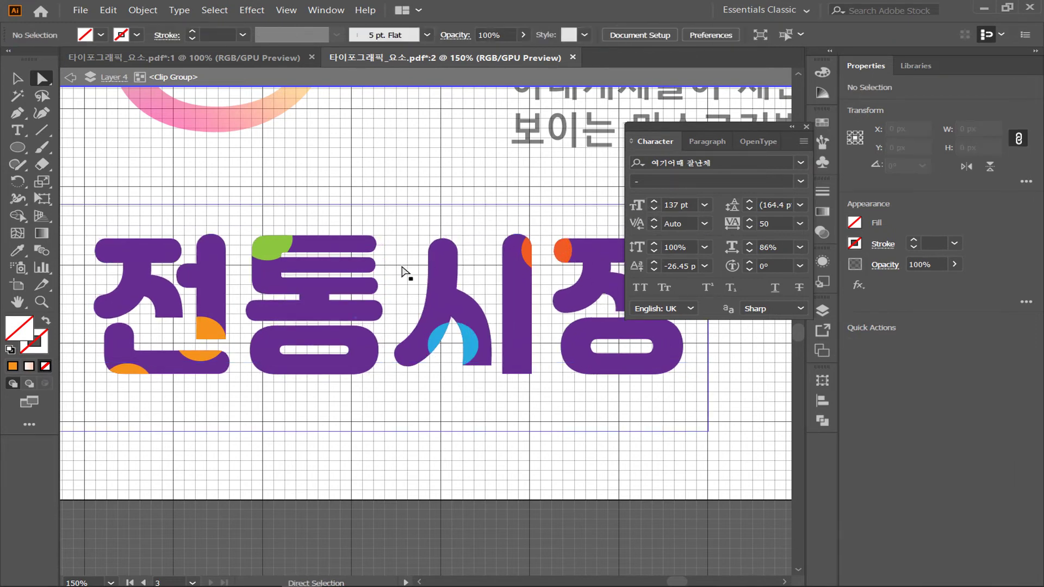
Fill the background rectangle inside the 전통시장 clip group with black and clear the selection.
click(360, 299)
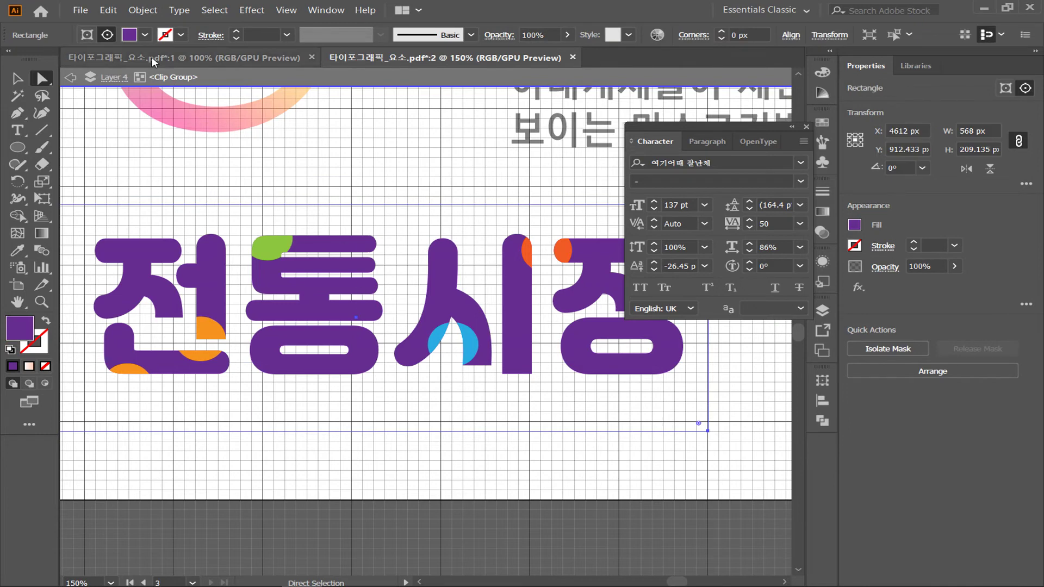
click(145, 35)
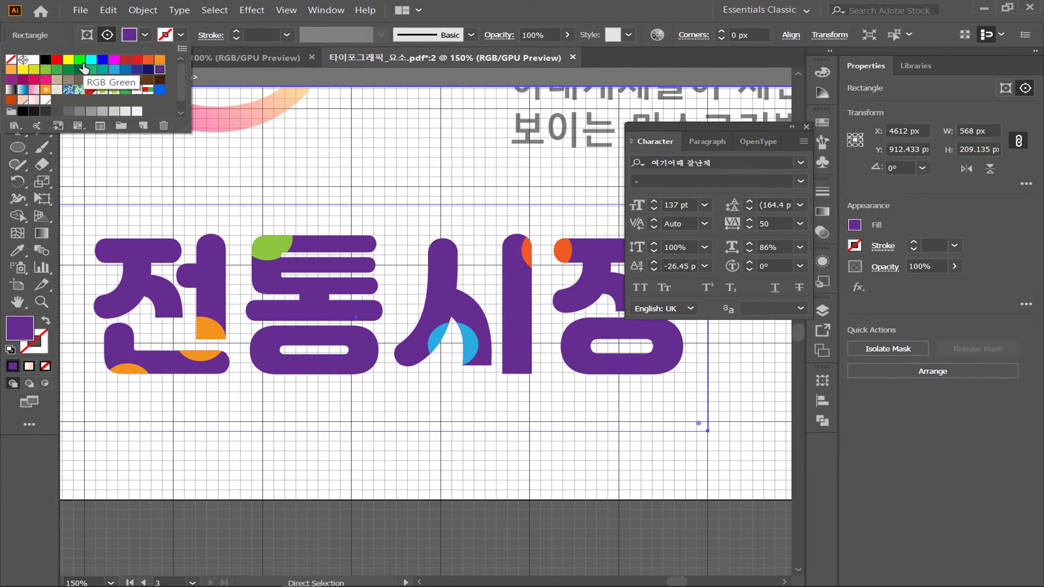
click(46, 59)
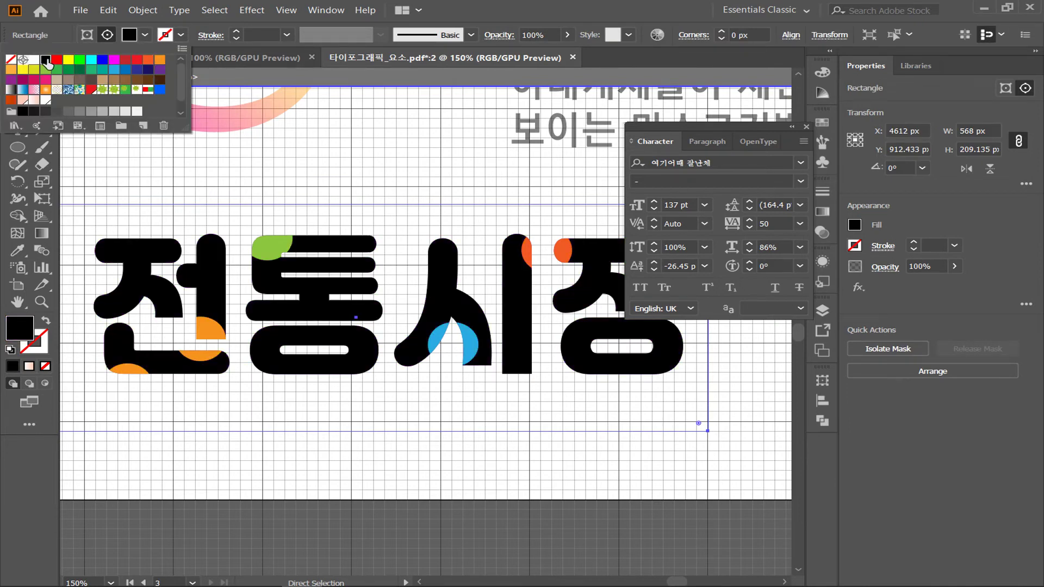
click(569, 265)
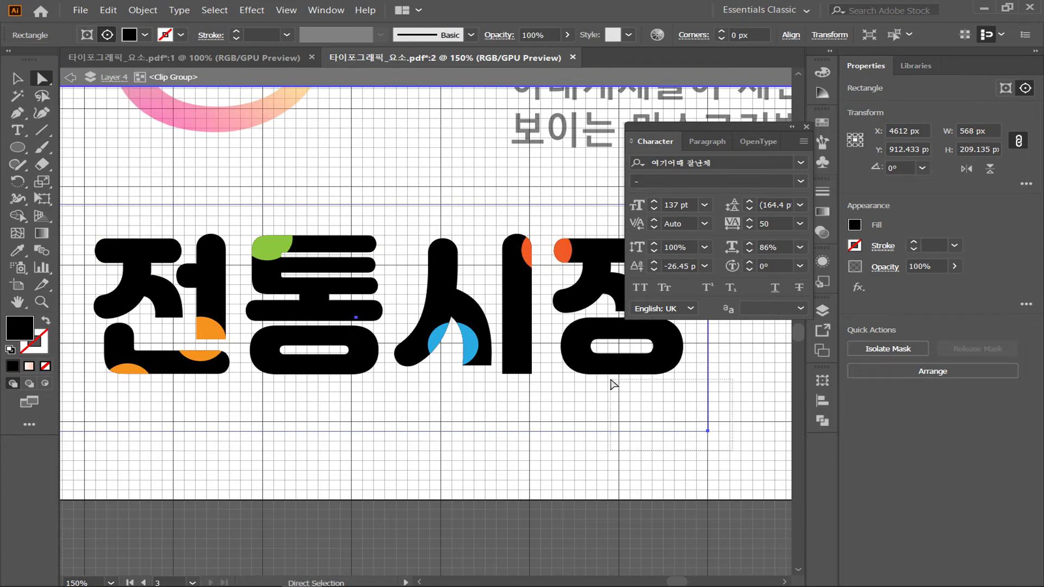
click(706, 429)
click(691, 427)
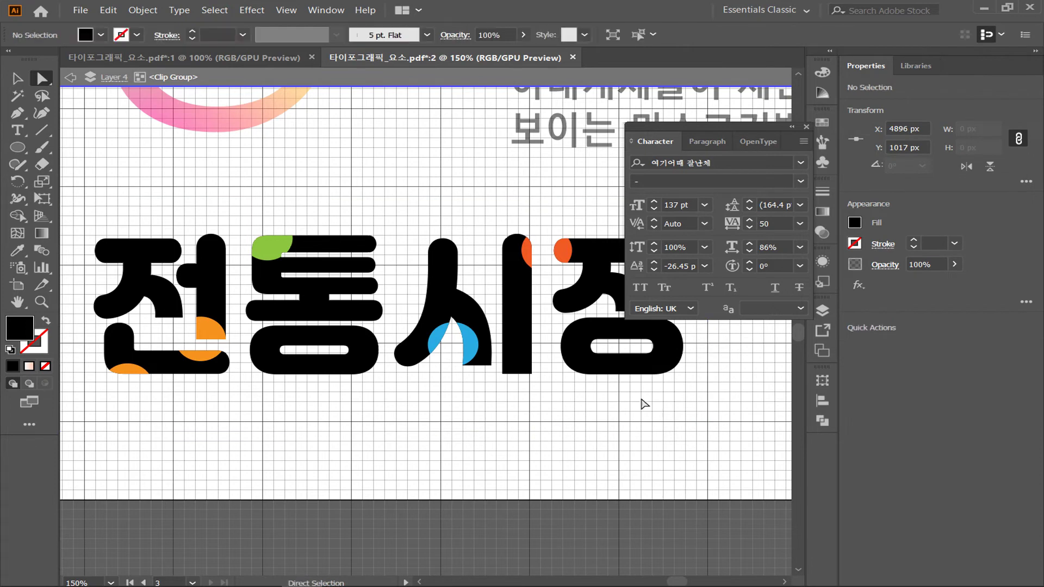
Move the orange-red circle onto the upper stroke of 장 and close the Character panel.
mouse_move(548, 254)
mouse_down()
mouse_move(541, 243)
mouse_move(552, 243)
mouse_up()
click(806, 126)
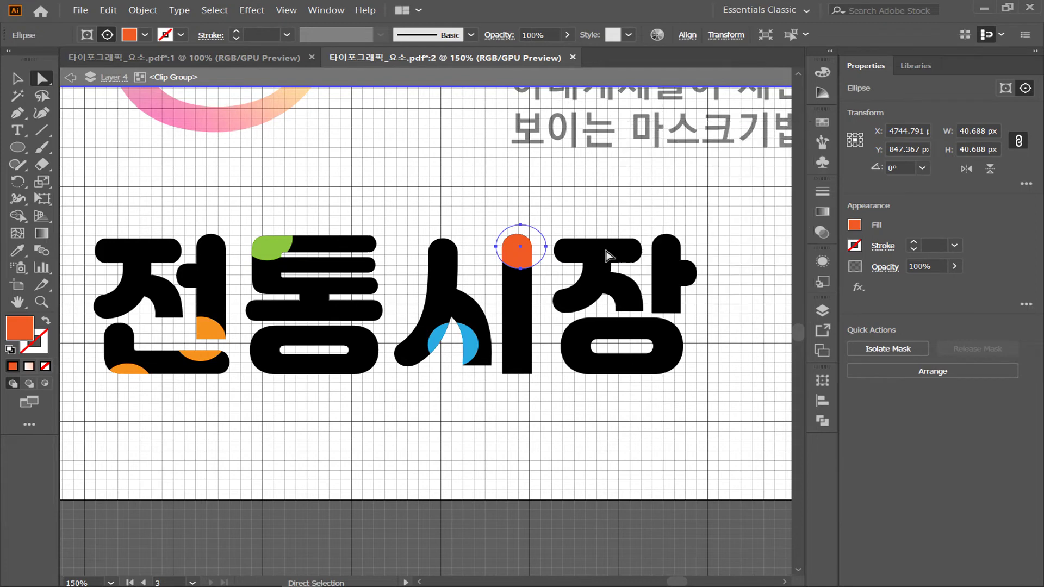
mouse_move(519, 250)
mouse_down()
mouse_move(536, 240)
mouse_move(623, 247)
mouse_up()
click(547, 228)
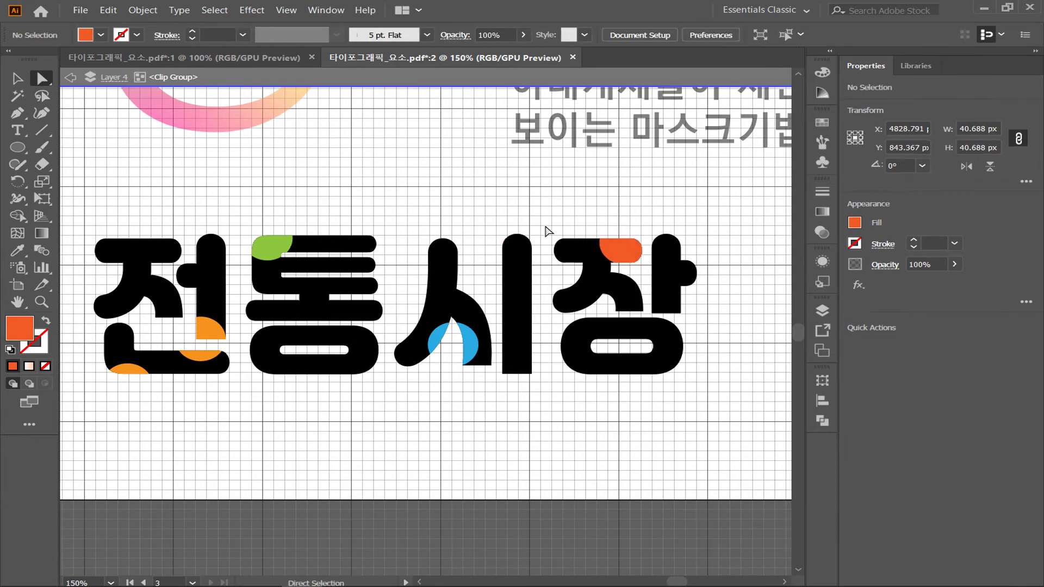
Move the light blue circle onto the lower end of the right leg of ㅅ in 시.
click(455, 349)
mouse_move(454, 344)
mouse_down()
mouse_move(416, 352)
mouse_move(493, 368)
mouse_move(476, 359)
mouse_up()
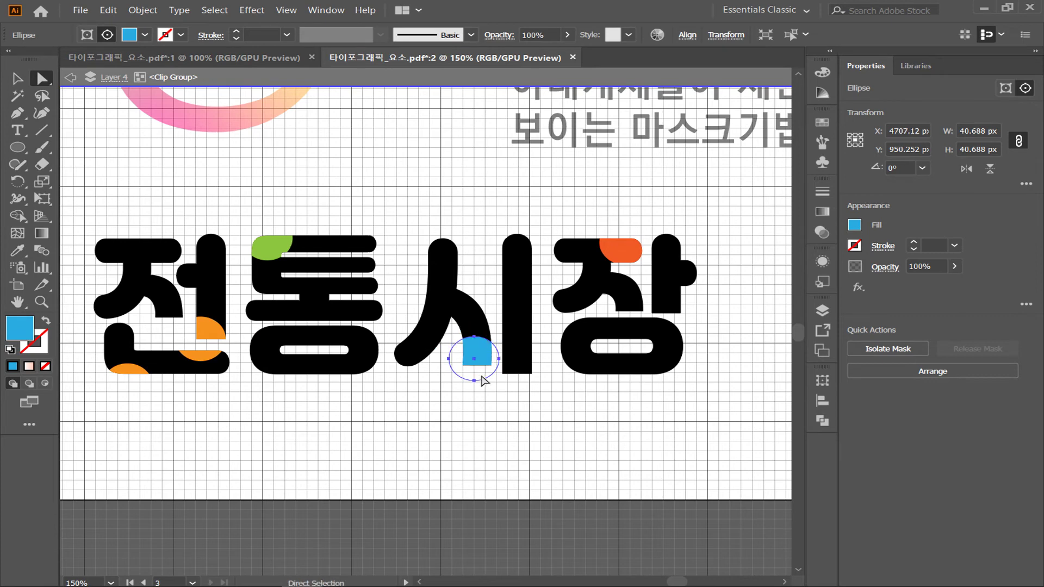
click(525, 435)
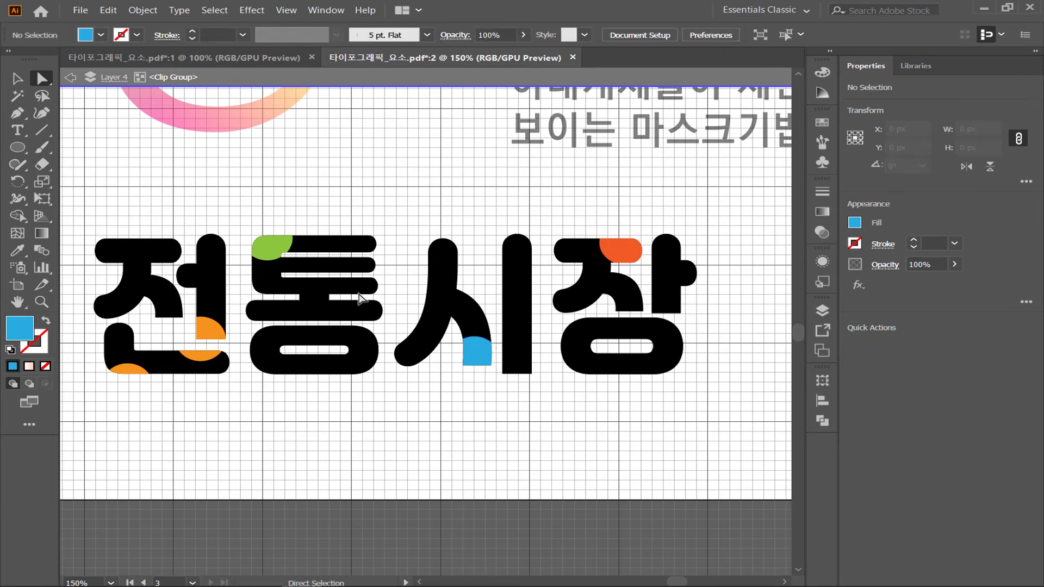
Nudge the green circle slightly right over the upper-left corner of 통.
click(269, 239)
drag(269, 239, 272, 239)
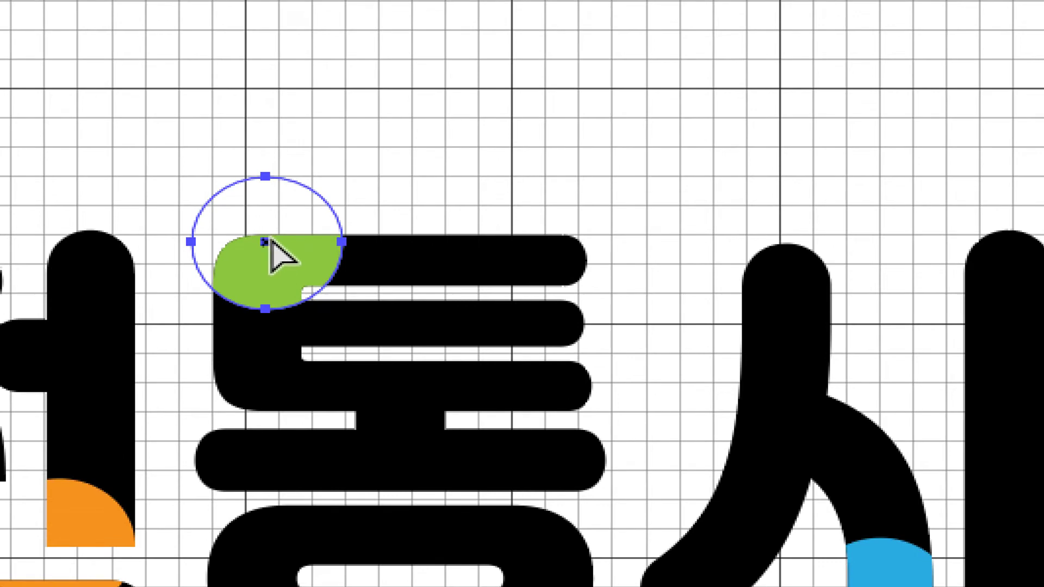
mouse_move(270, 240)
mouse_down()
mouse_move(333, 247)
mouse_move(268, 252)
mouse_up()
click(321, 154)
drag(239, 154, 365, 240)
click(298, 263)
click(396, 168)
click(257, 275)
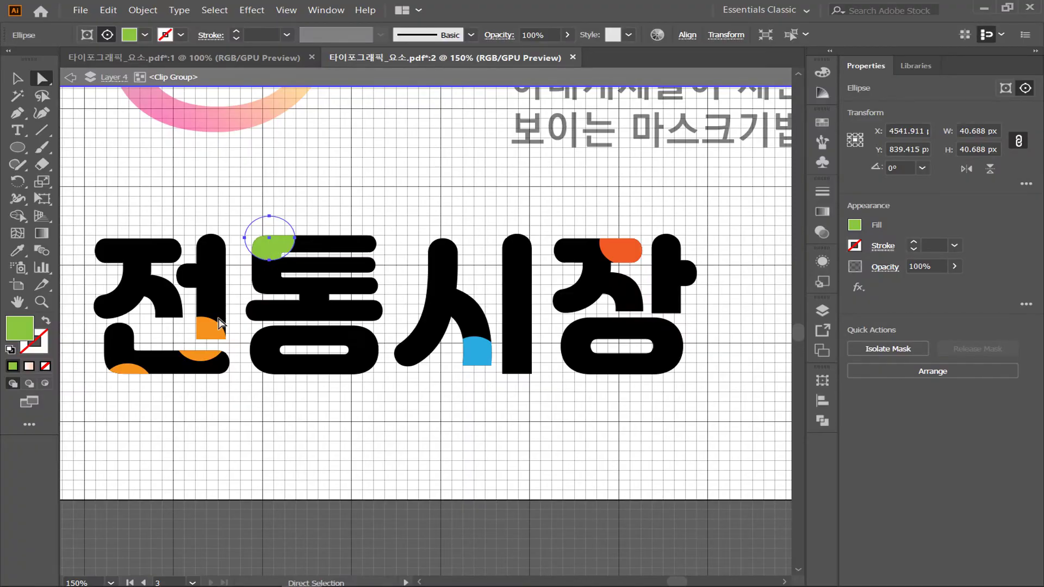
Move one orange circle to the upper-left end of 전 and the other onto its bottom stroke.
drag(215, 327, 118, 246)
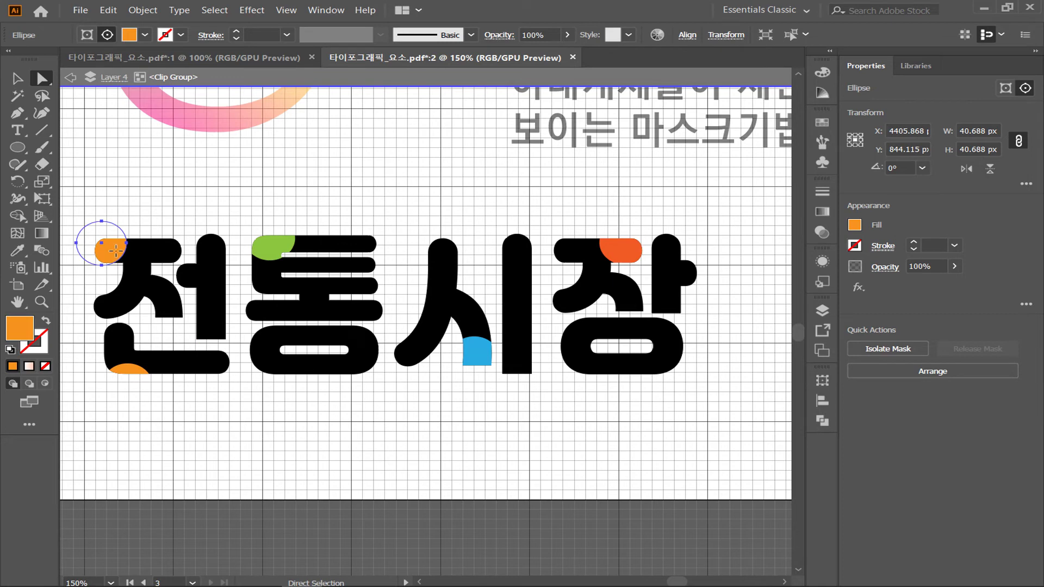
click(127, 371)
drag(134, 387, 168, 374)
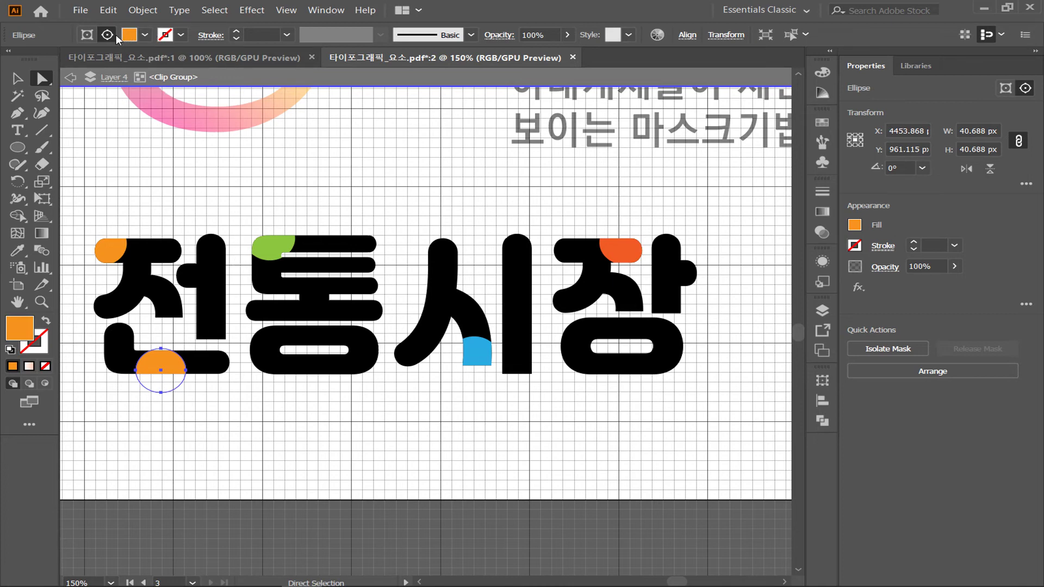
Fill the circle on 전's bottom stroke with the bright blue gradient swatch and exit the clip group's isolation.
click(145, 35)
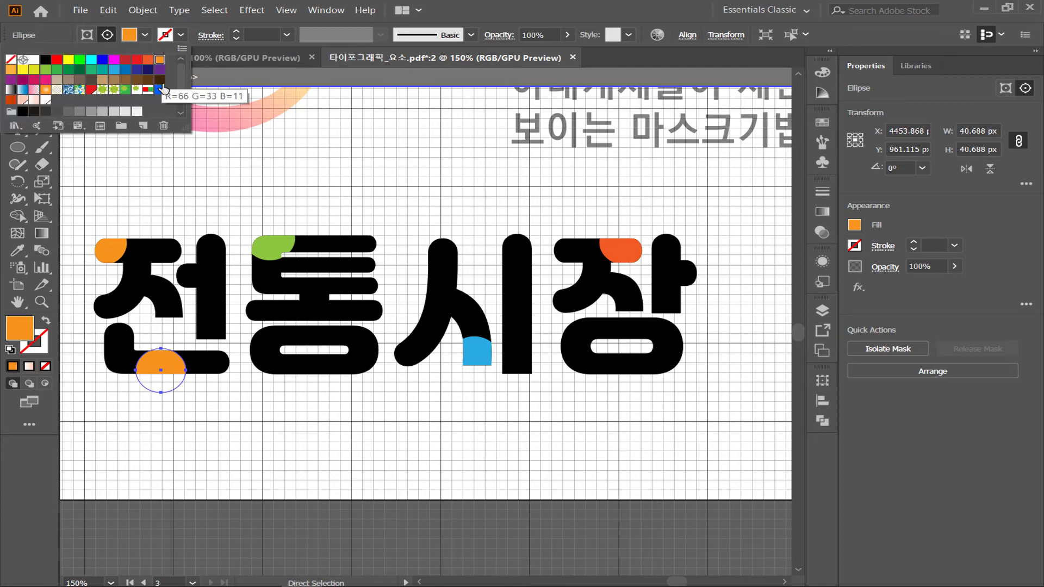
click(160, 89)
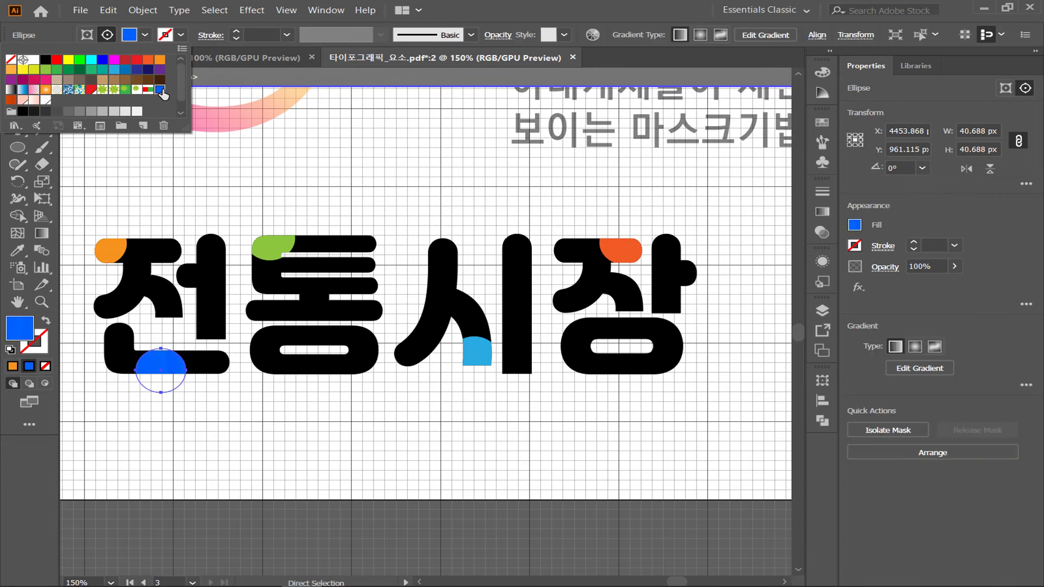
click(351, 435)
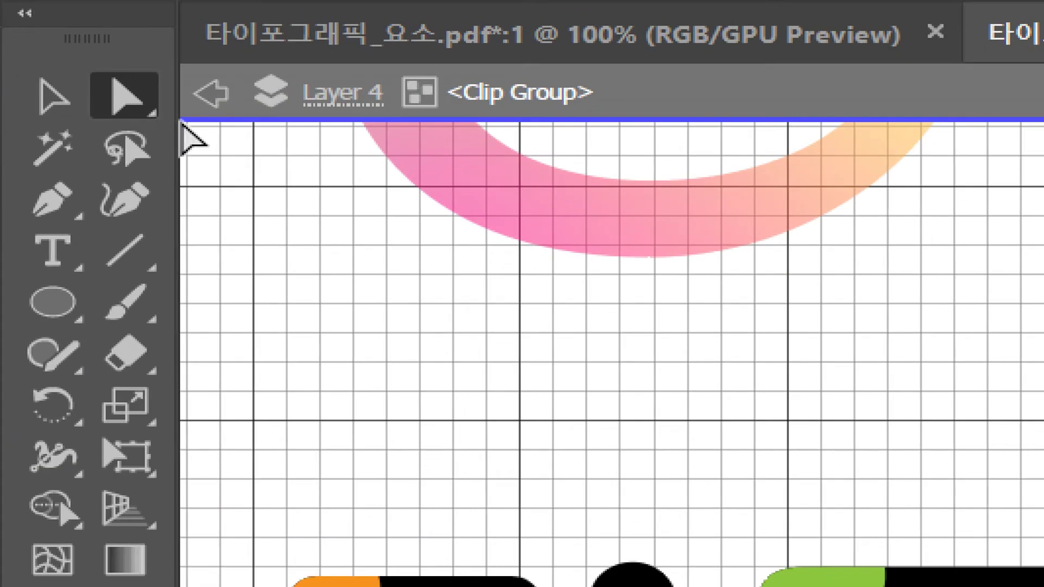
double_click(439, 391)
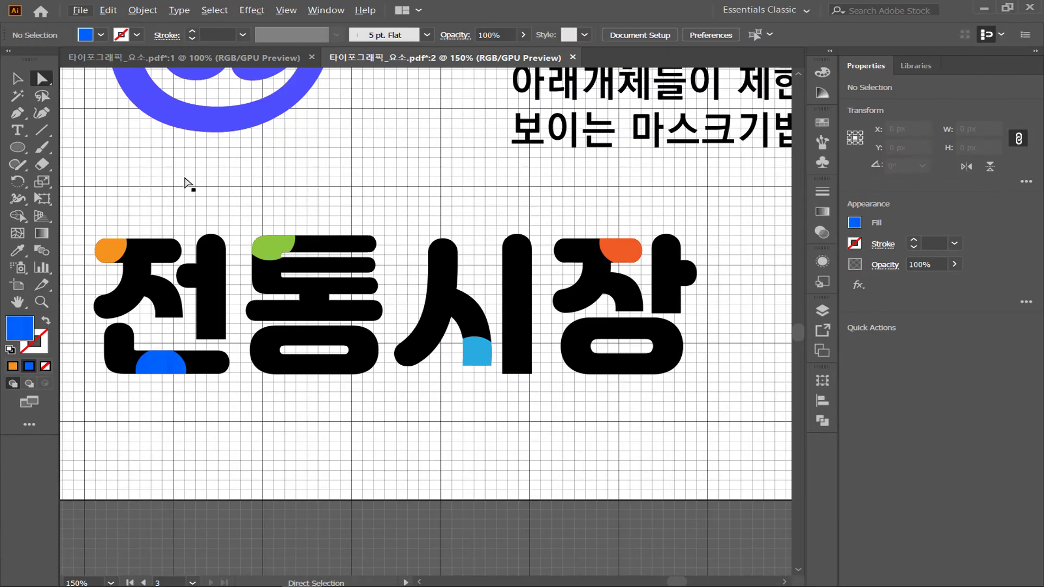
Duplicate the masked 전통시장 group straight down, placing the copy below the artboard.
click(21, 81)
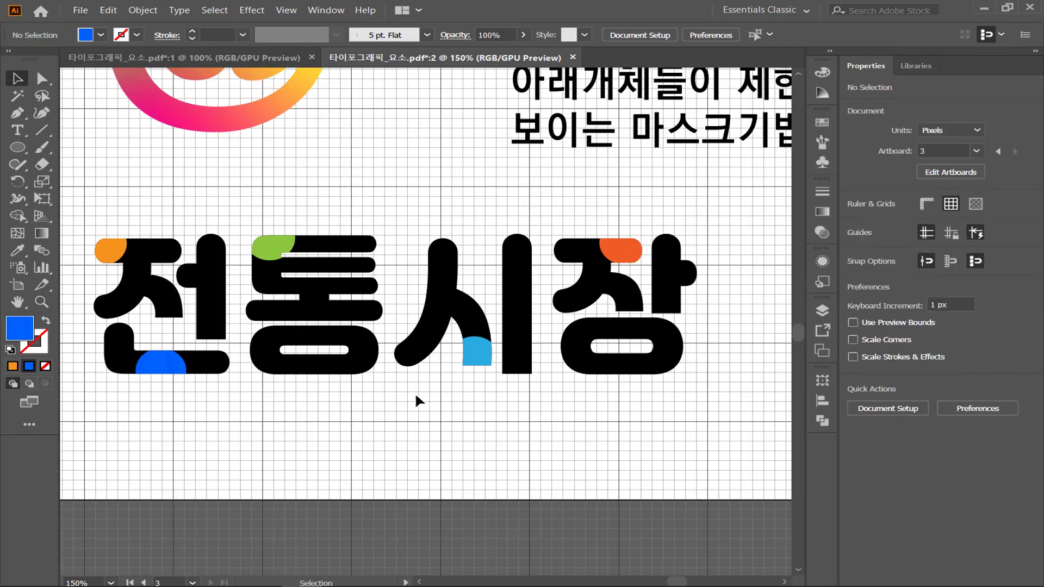
drag(422, 428, 433, 457)
click(450, 487)
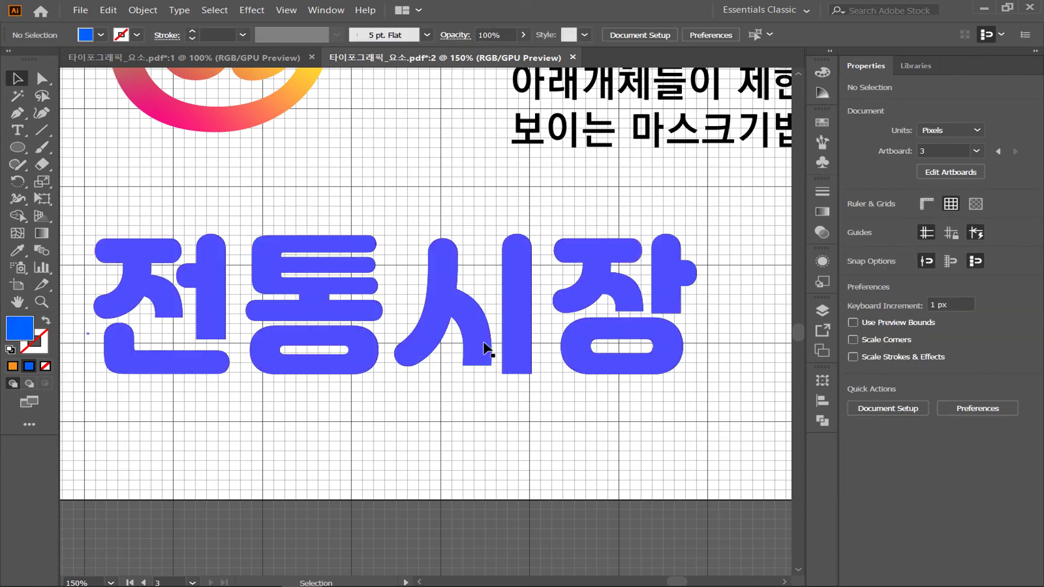
key(ctrl+minus)
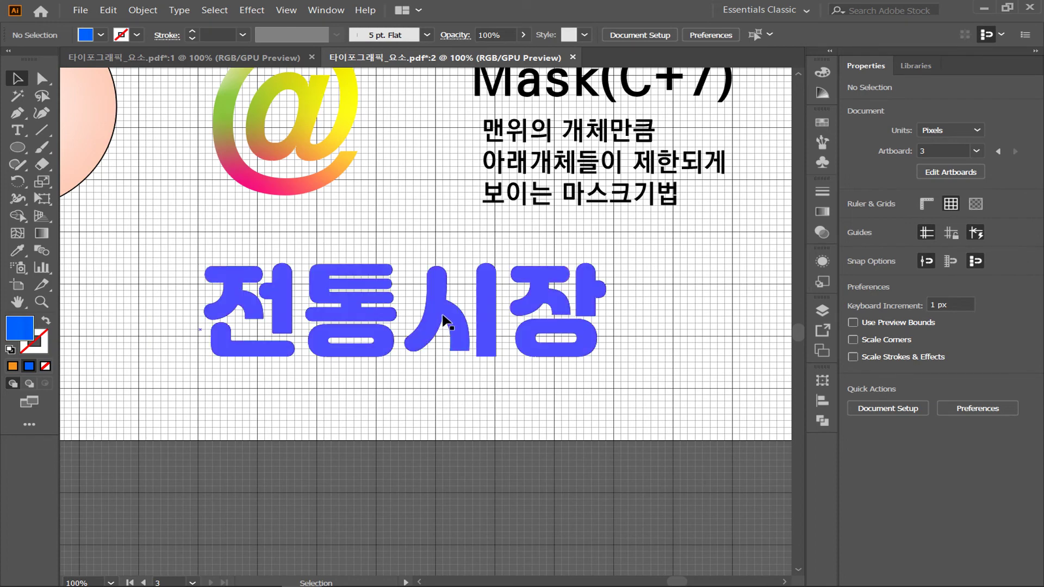
drag(445, 320, 425, 514)
click(636, 385)
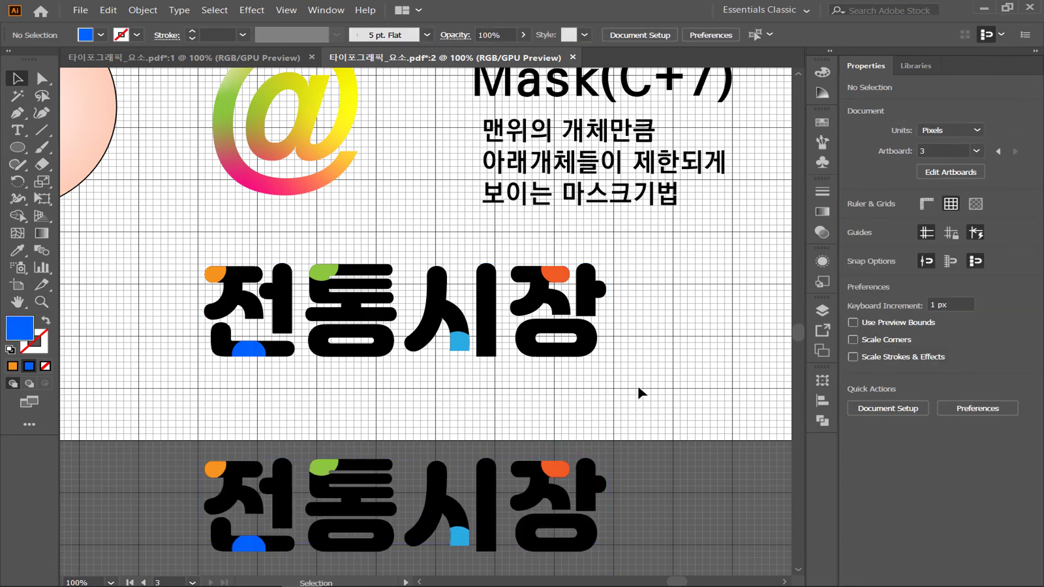
key(ctrl+equal)
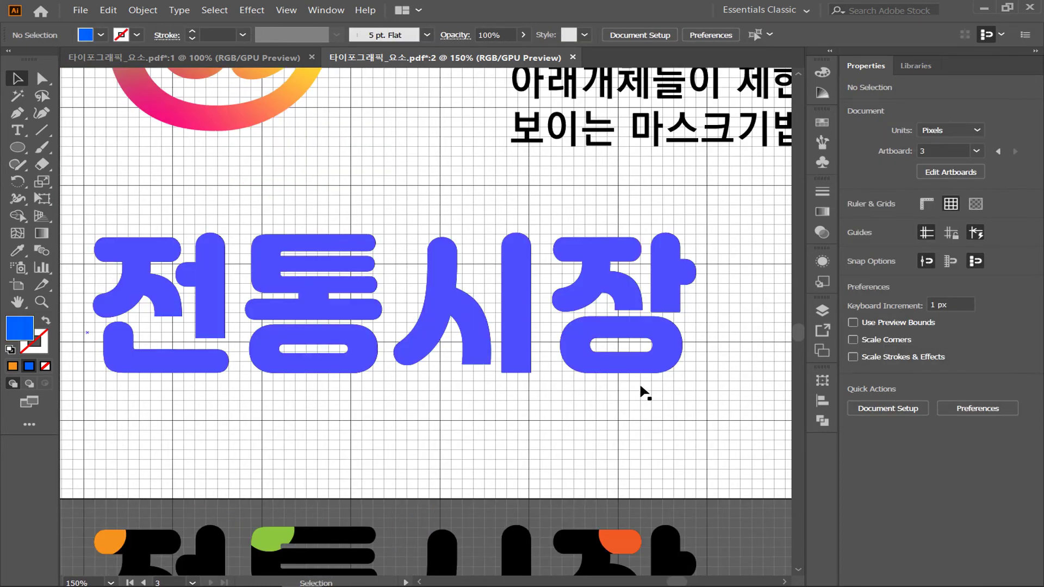
Expand the upper 전통시장 clip group with Object and Fill enabled and gradients set to 10 objects, and check its paths in outline view.
click(633, 366)
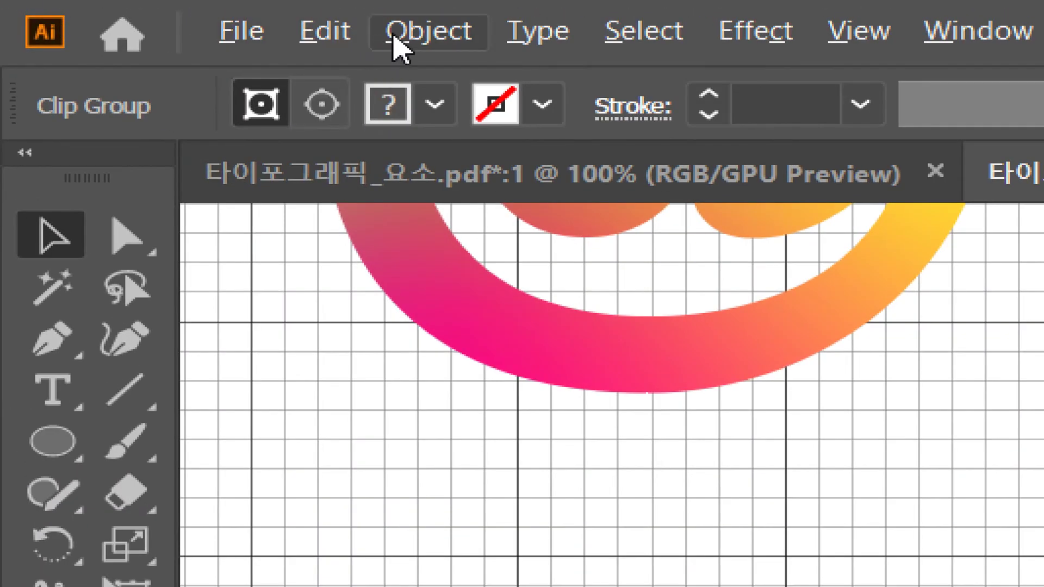
click(397, 47)
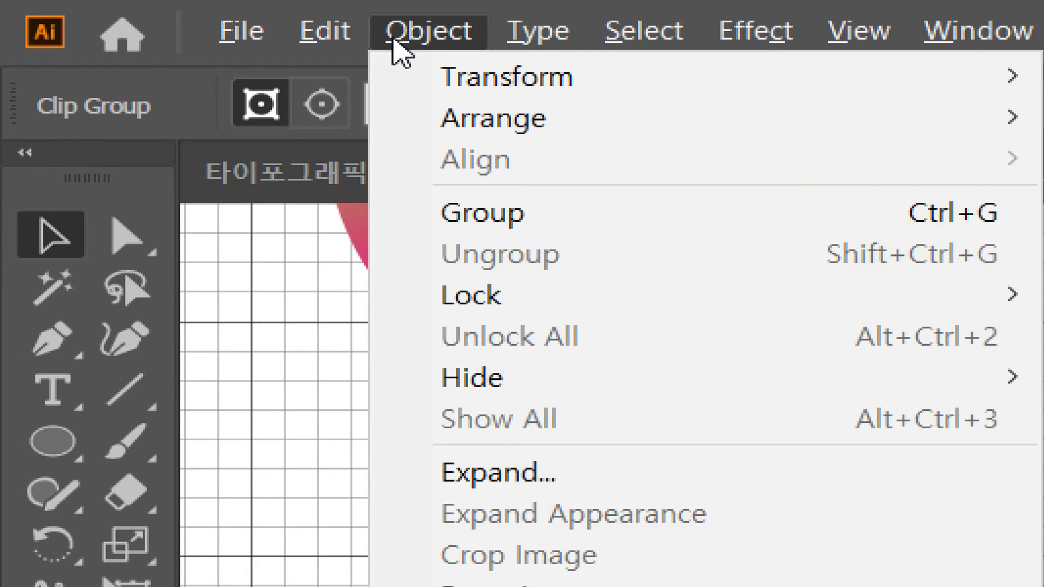
click(482, 489)
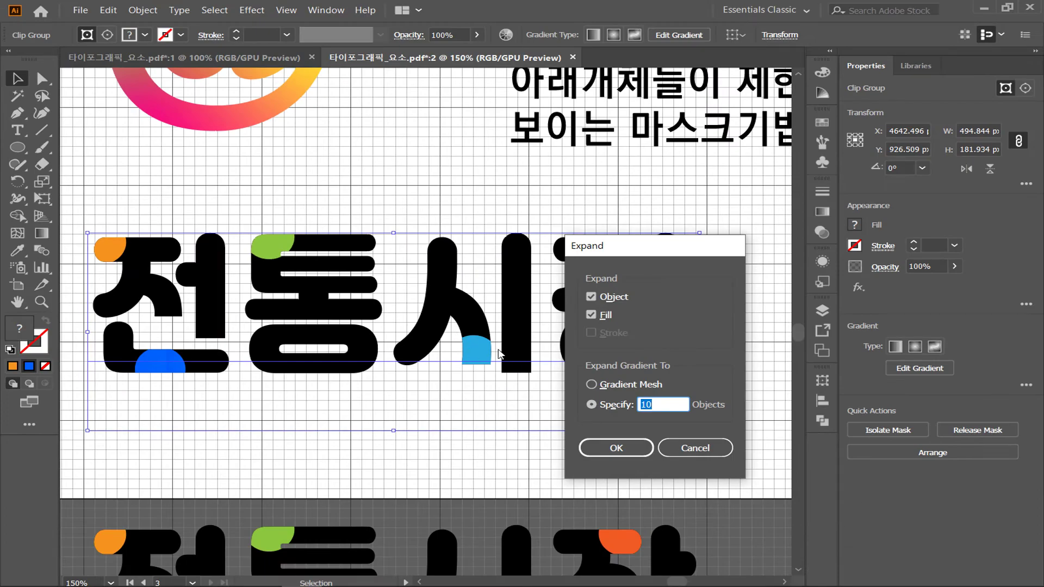
click(603, 449)
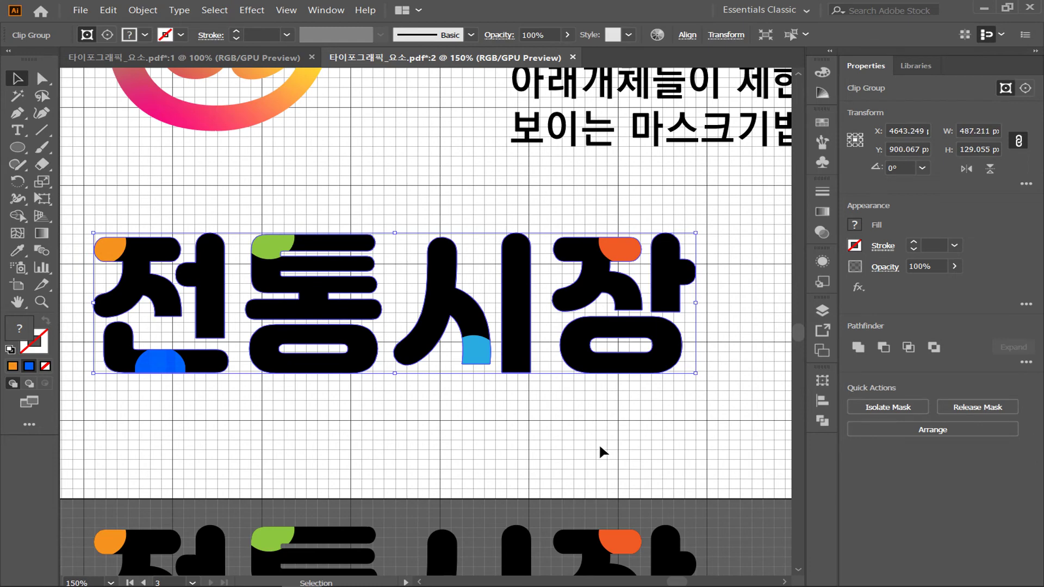
click(584, 440)
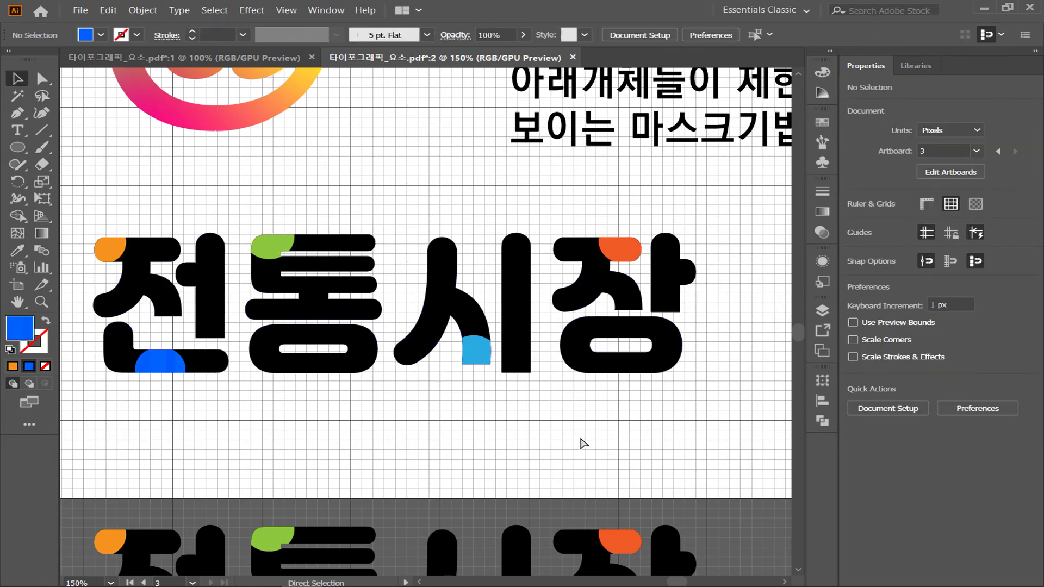
key(ctrl+y)
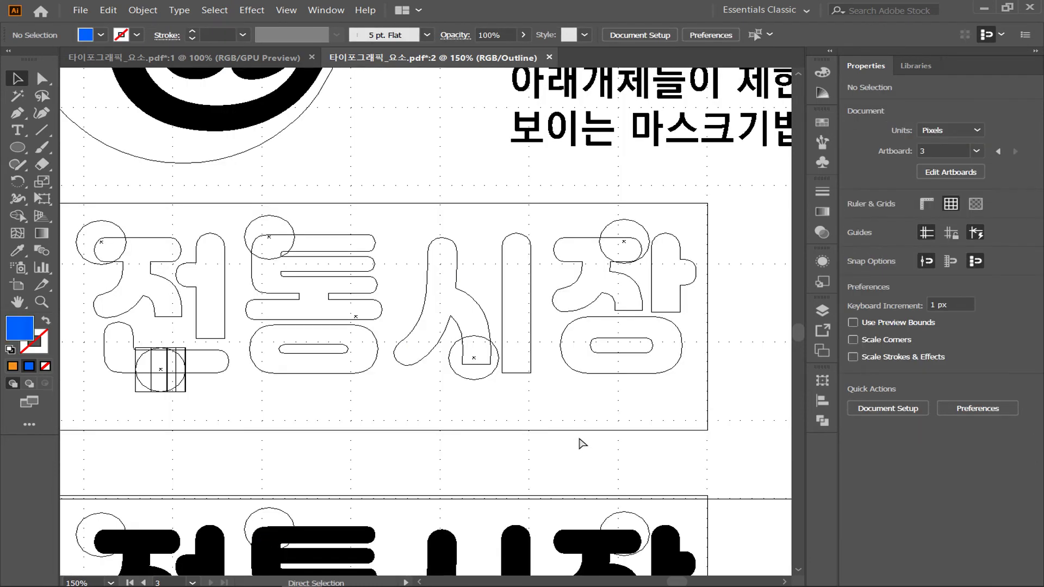
key(ctrl+y)
Merge the expanded 전통시장 clip group with the Merge pathfinder and check its paths in outline view.
click(596, 370)
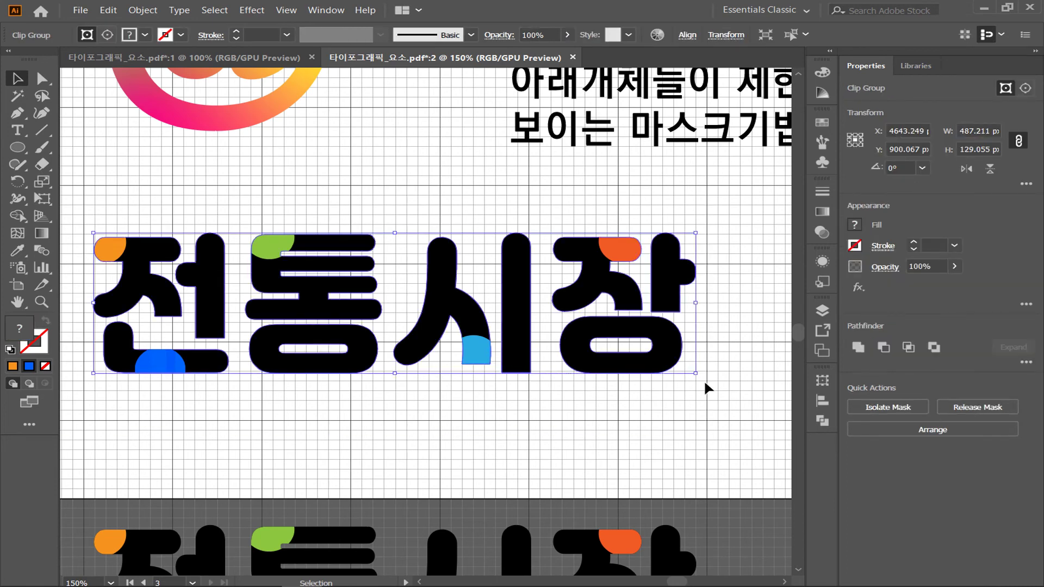
click(1026, 362)
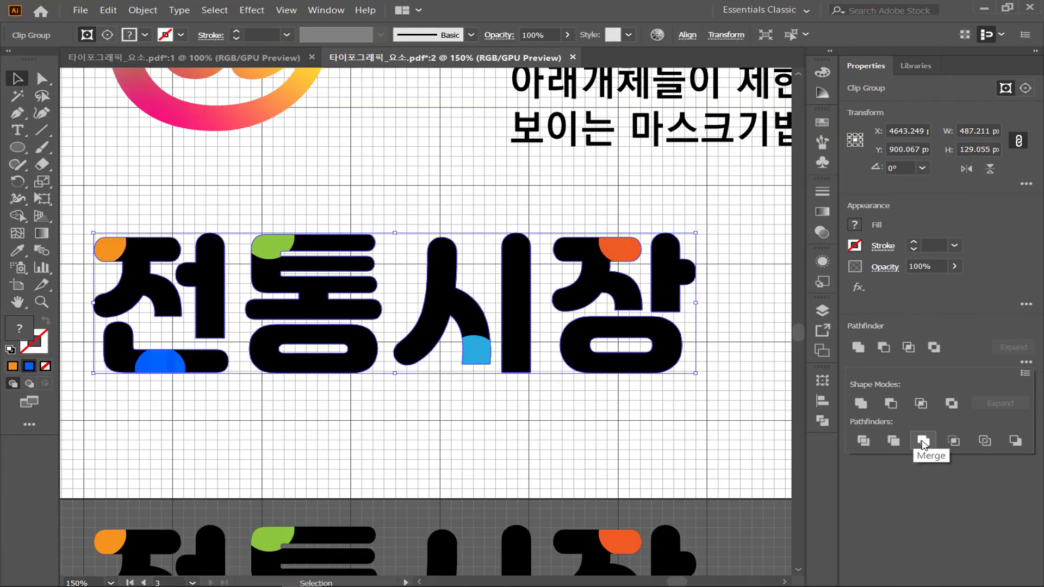
click(923, 441)
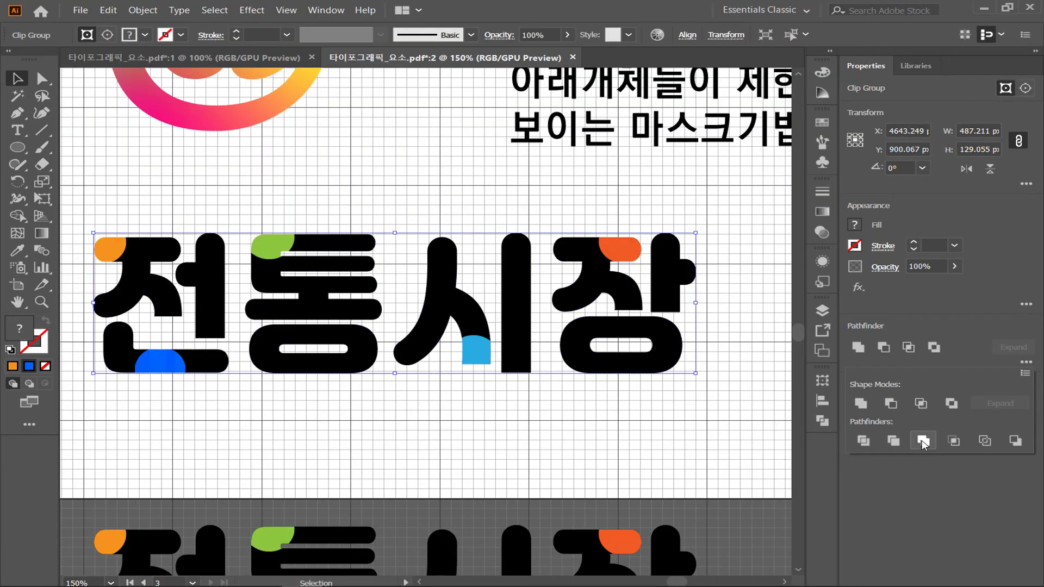
key(ctrl+shift+a)
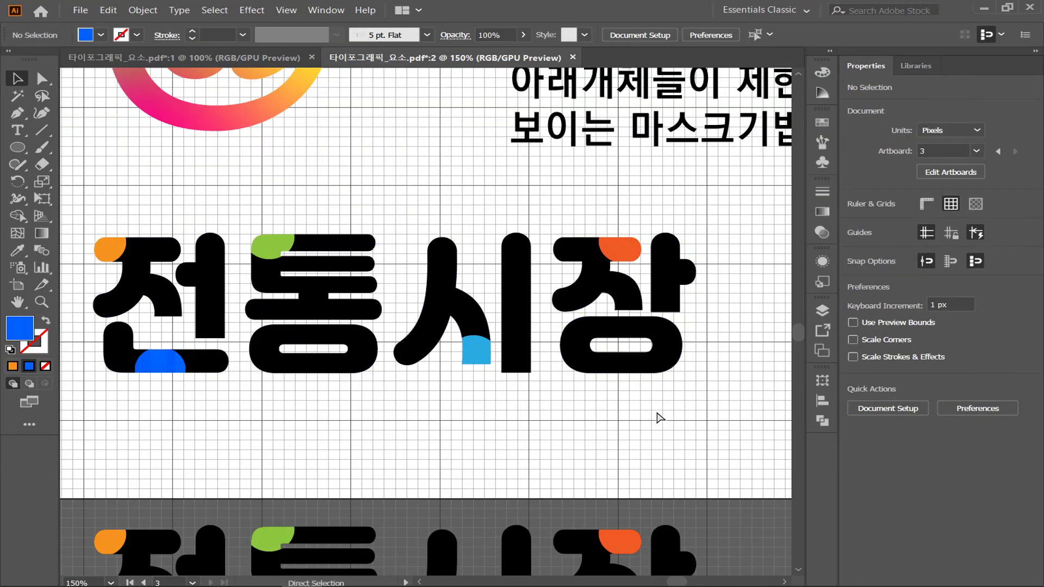
key(ctrl+y)
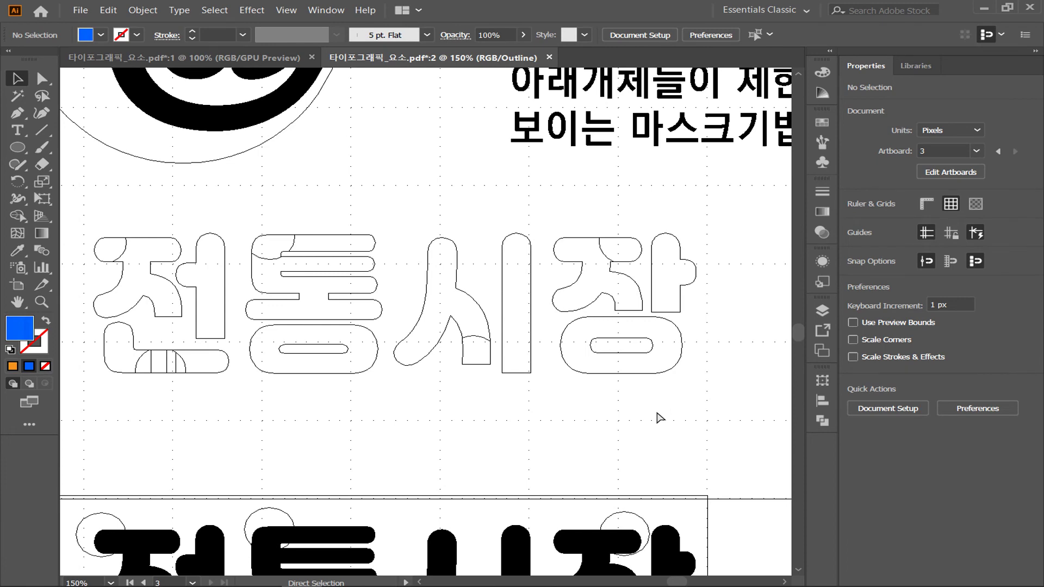
key(ctrl+y)
Replace 전통 with 도마 in the lower masked text below the artboard and deselect it.
drag(593, 430, 598, 320)
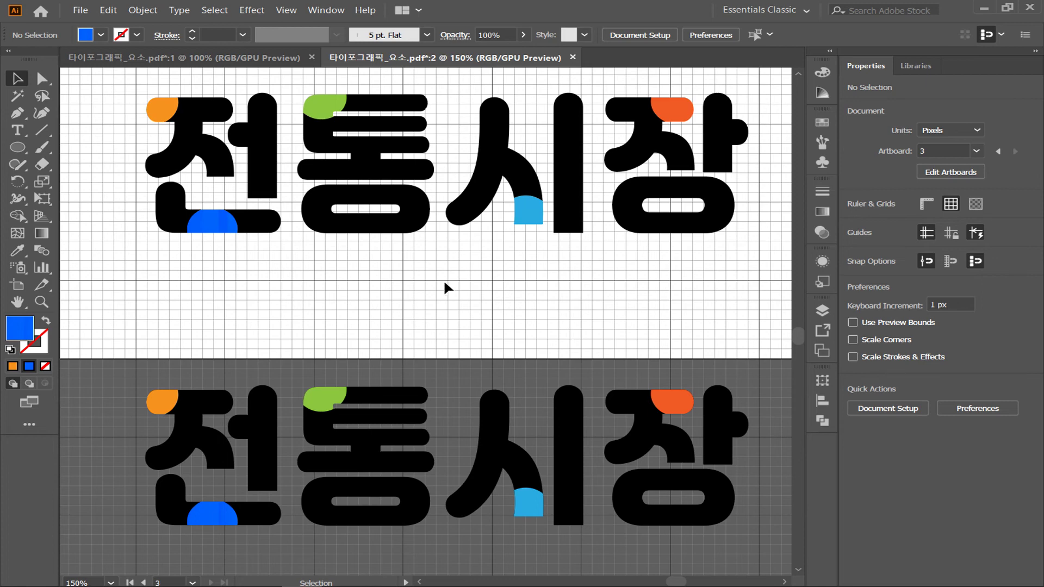
click(27, 136)
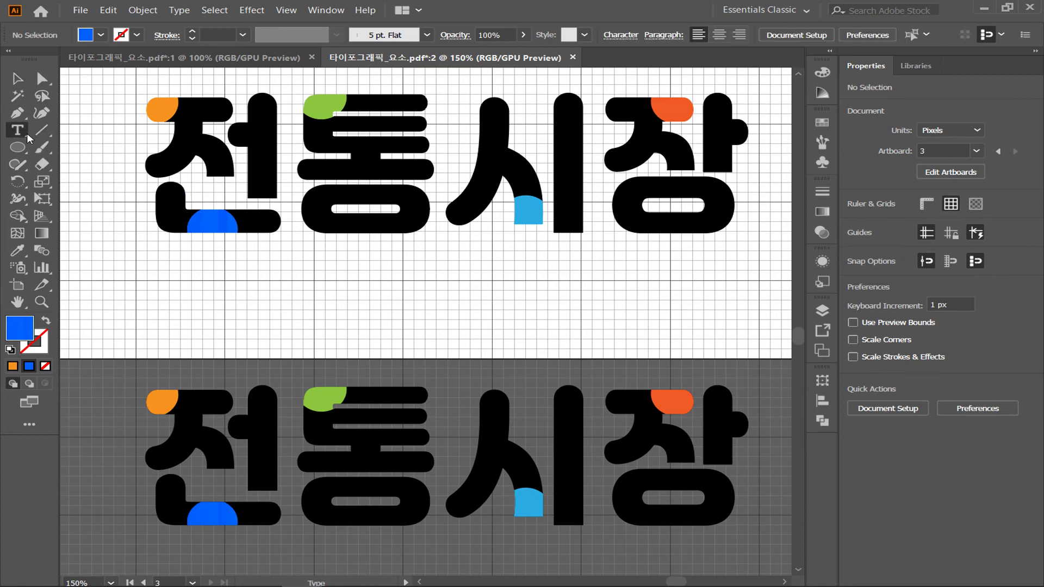
drag(443, 426, 184, 441)
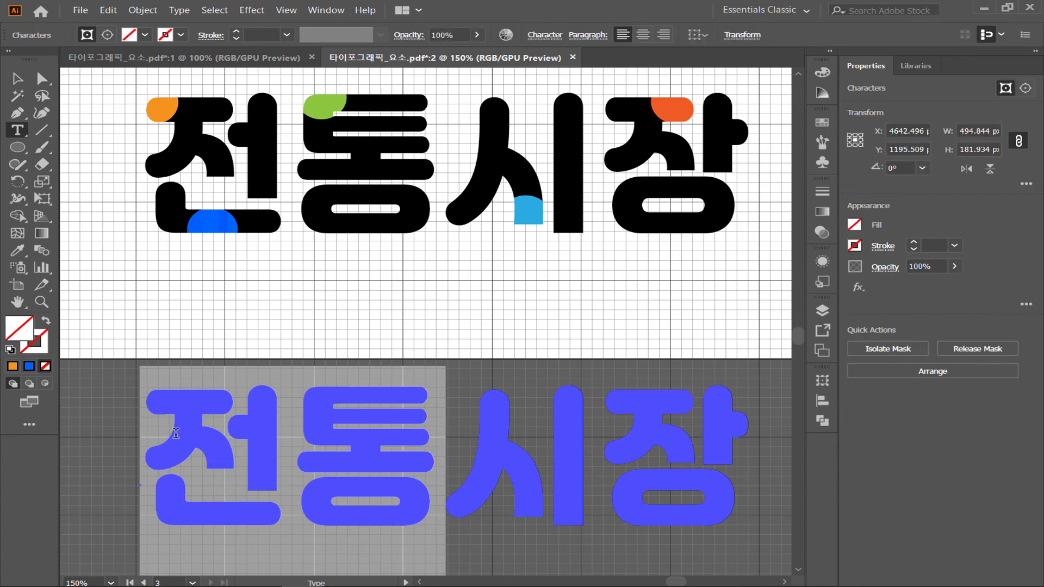
text(도마)
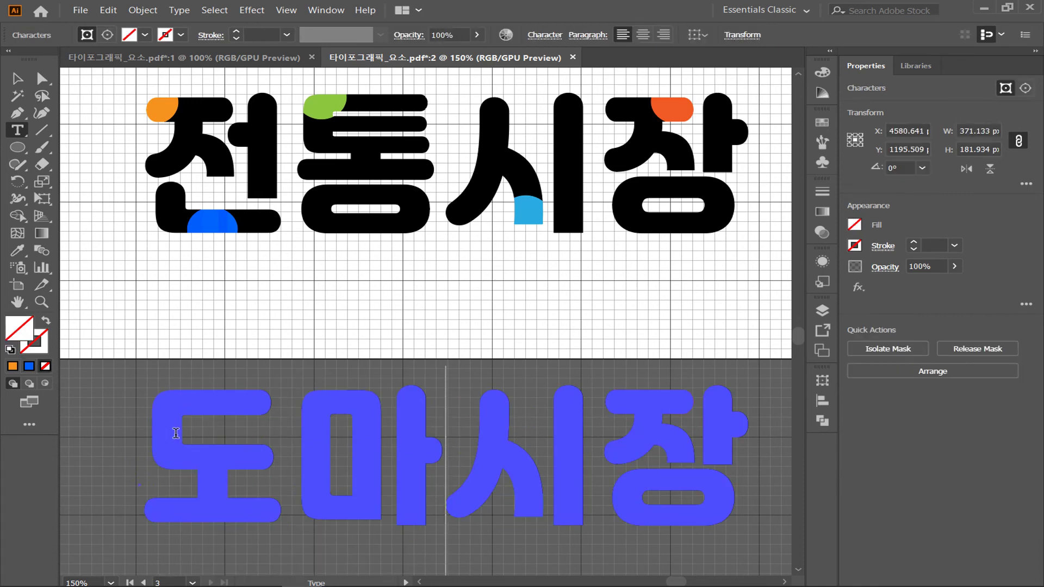
click(42, 78)
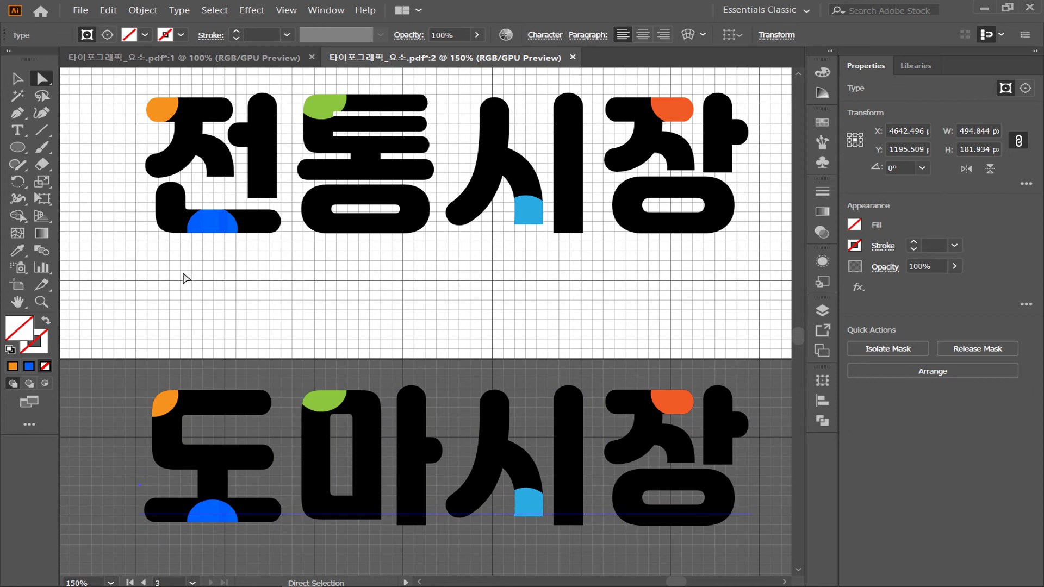
click(201, 332)
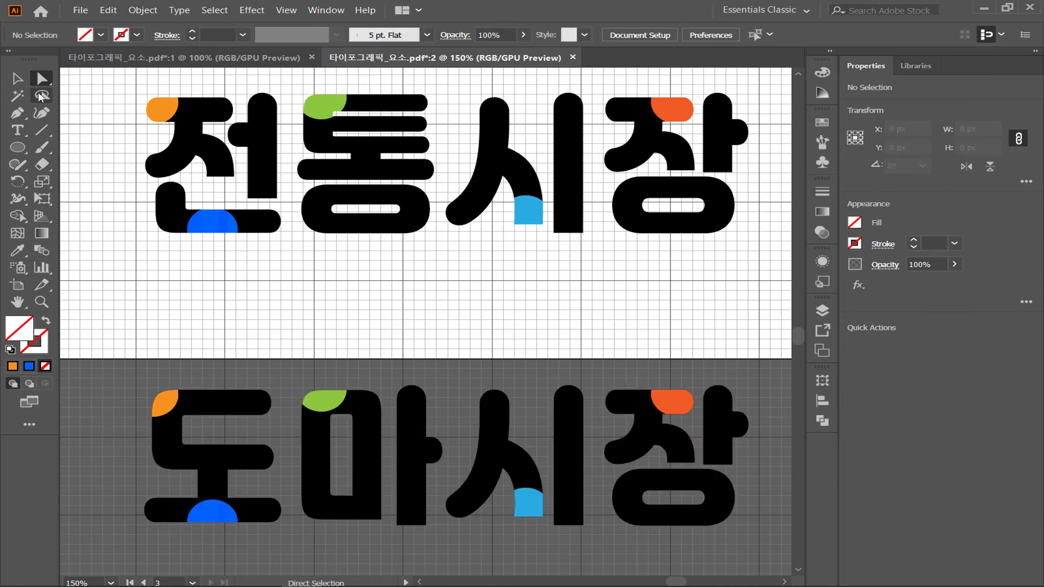
Duplicate the masked 도마시장 group straight down, placing the copy directly below the original.
click(17, 78)
drag(342, 382, 341, 169)
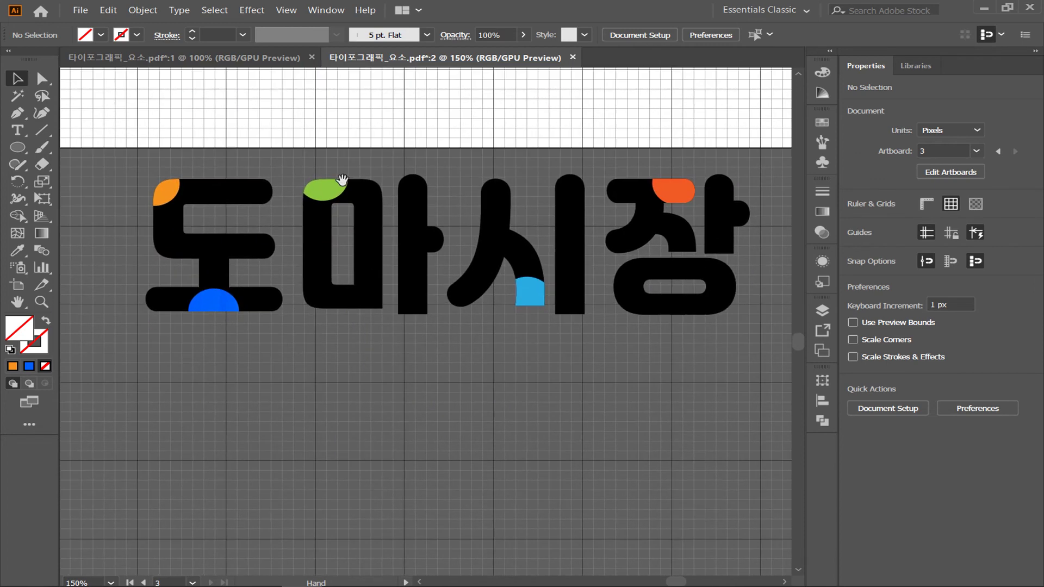
drag(366, 229, 393, 442)
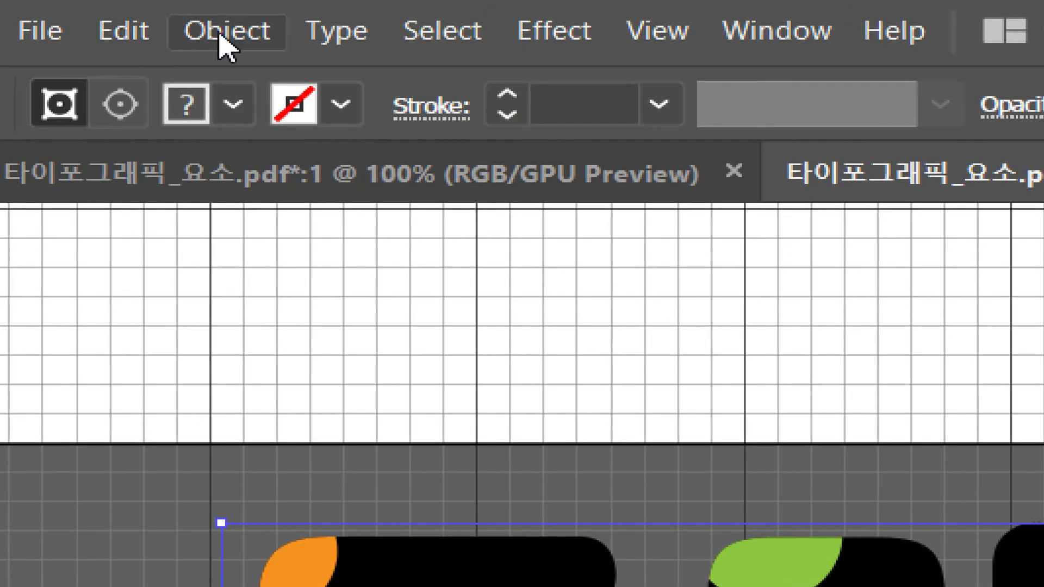
Release the clipping mask of the upper 도마시장 group.
click(223, 39)
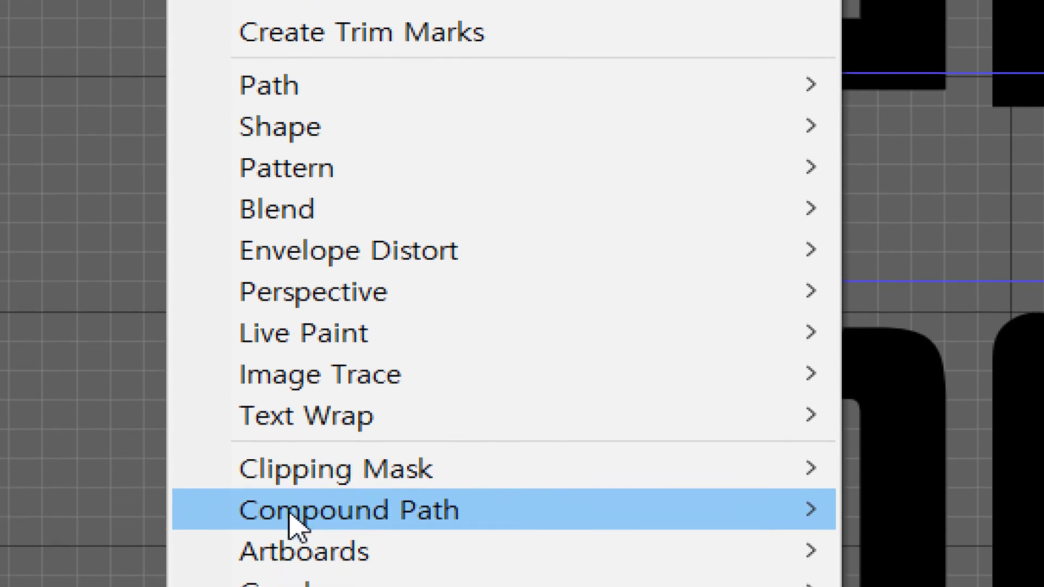
mouse_move(571, 585)
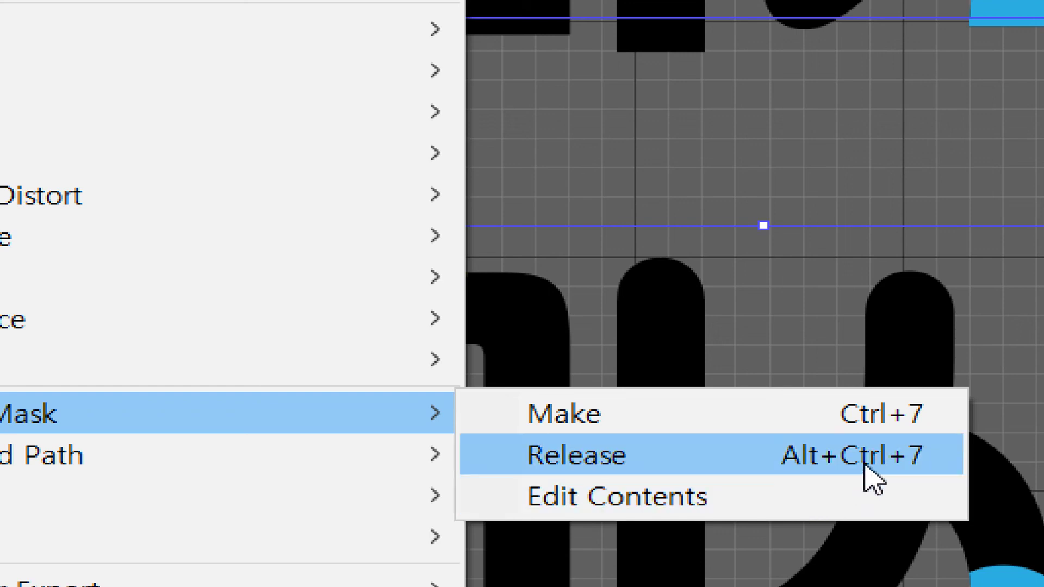
click(870, 476)
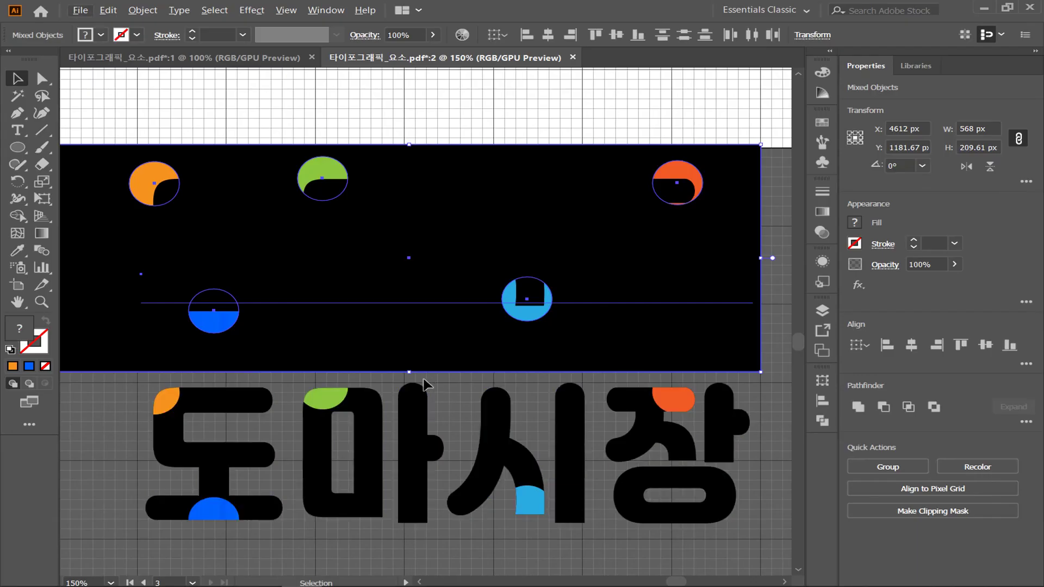
key(ctrl+7)
Fill the released 도마시장 text with the orange-red swatch and deselect it.
click(553, 356)
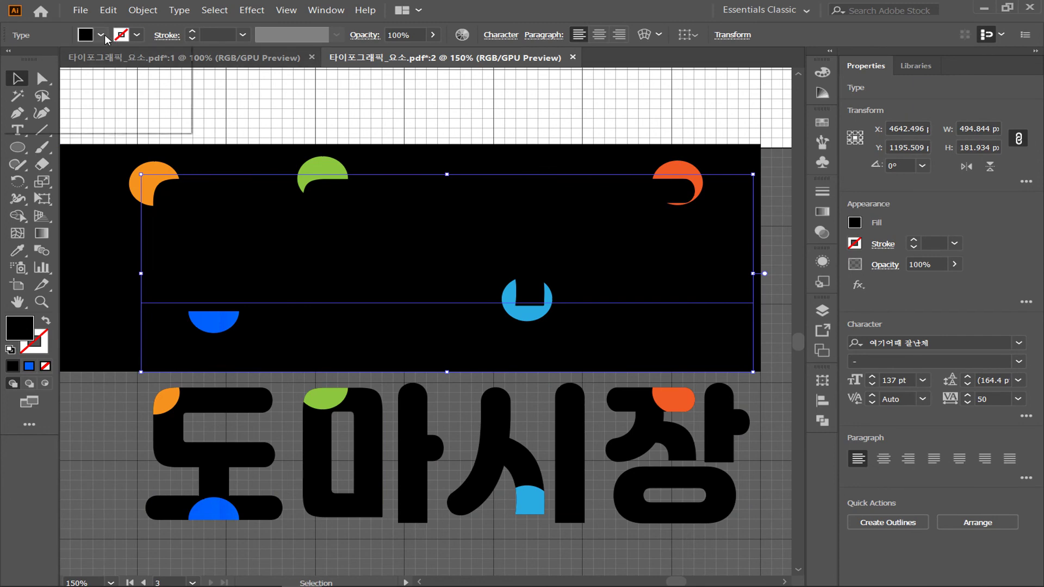
click(101, 35)
click(148, 60)
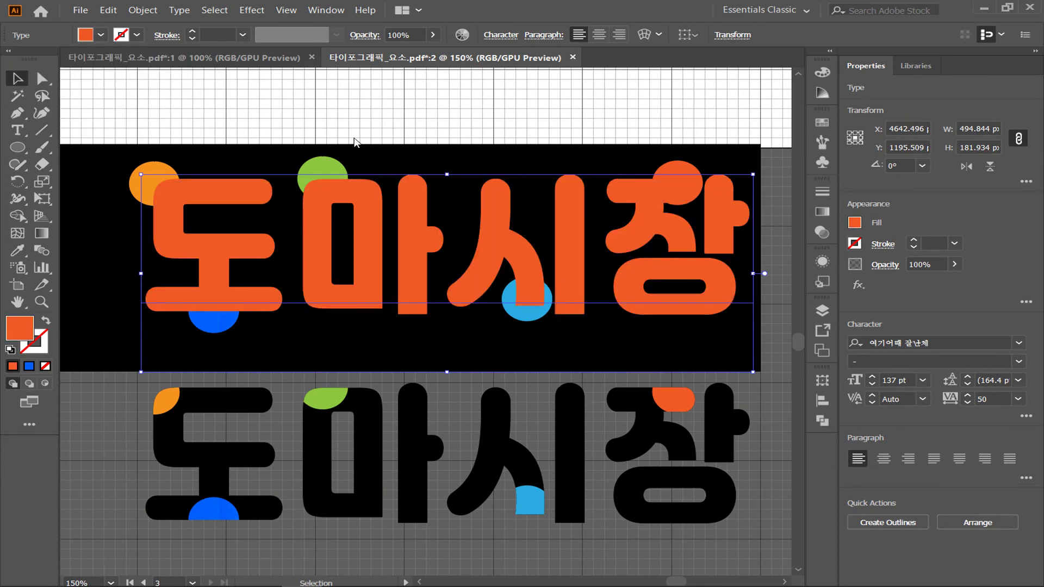
click(360, 93)
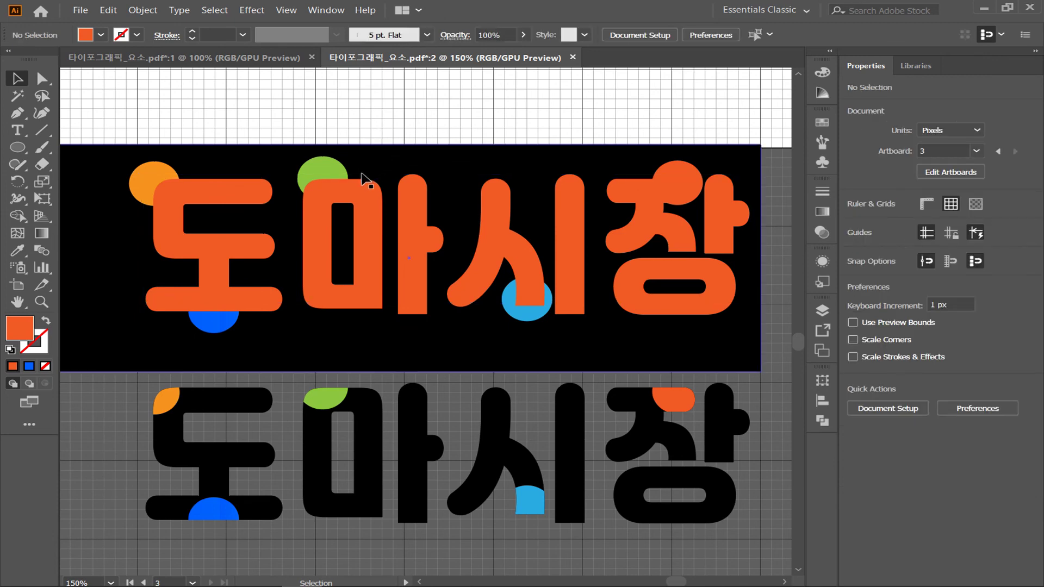
Select the orange-red 도마시장 text with the circles and black rectangle beneath it, and make a clipping mask from them.
click(329, 168)
click(394, 215)
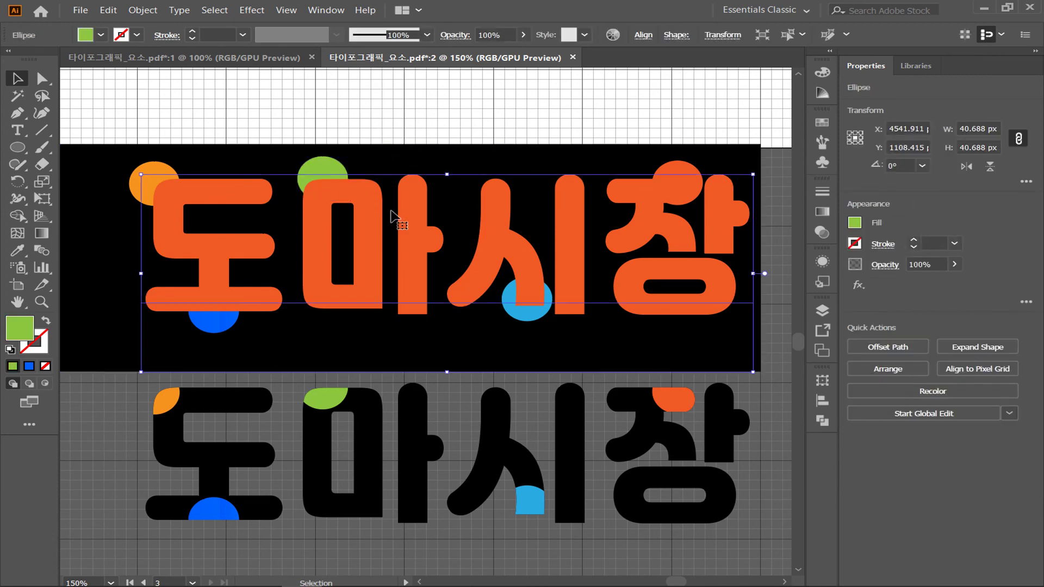
click(162, 97)
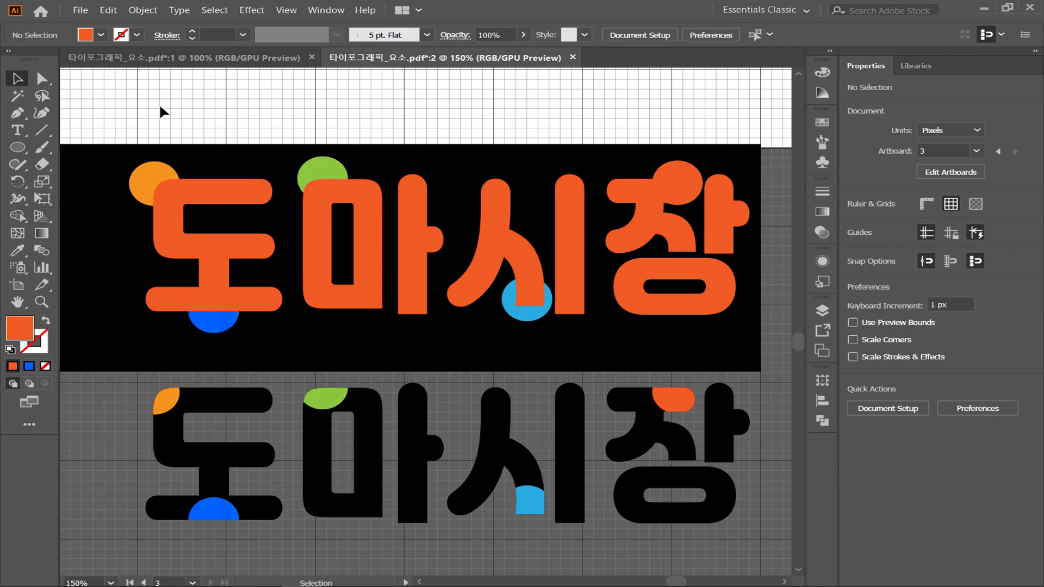
drag(112, 110, 713, 354)
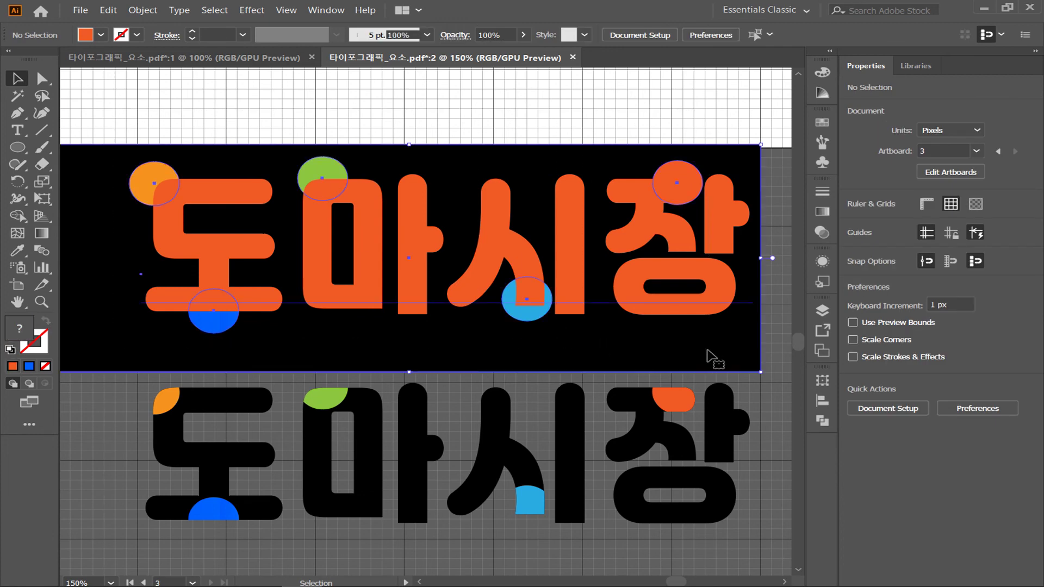
click(596, 133)
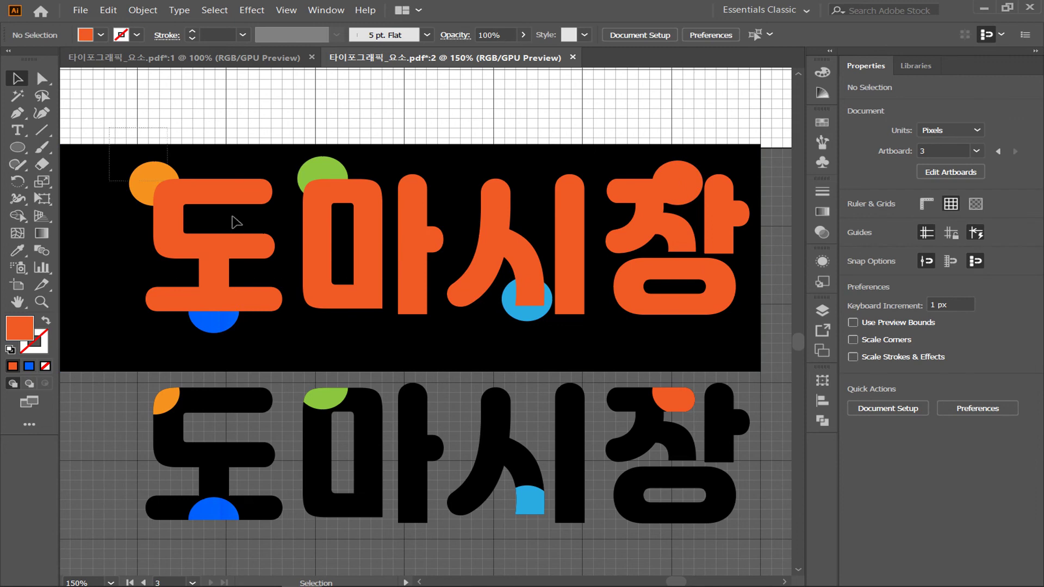
scroll(669, 353, right, 10)
key(ctrl+z)
scroll(756, 384, left, 10)
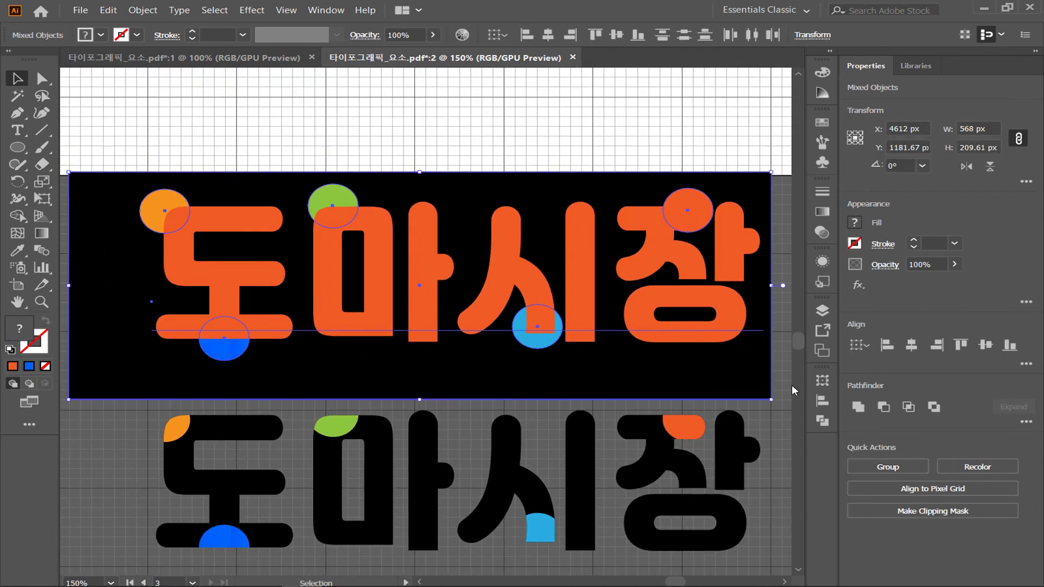
key(ctrl+7)
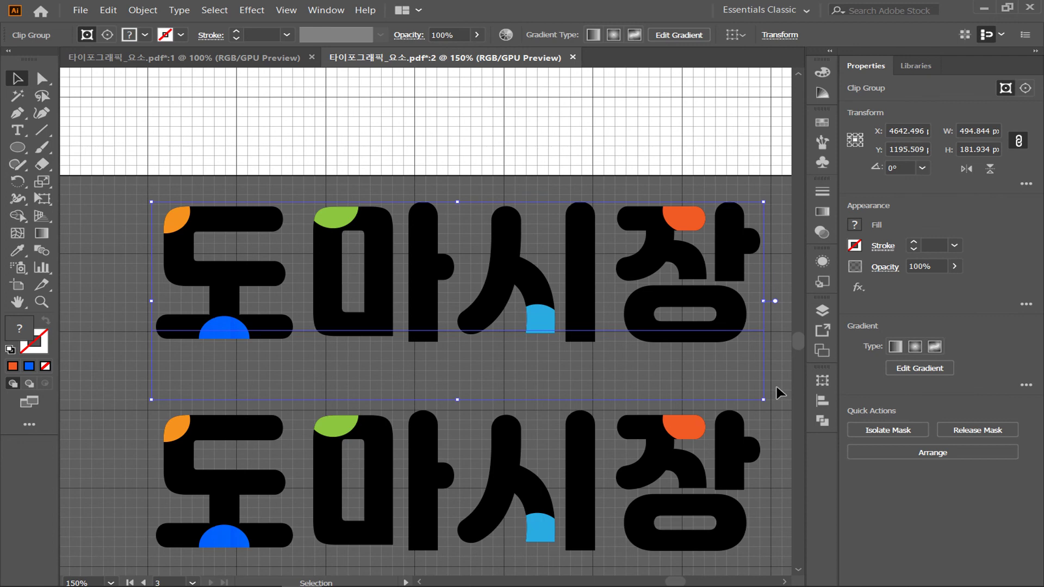
Examine the merged 전통시장 group on the artboard and the @ clipping mask example above it.
drag(662, 296, 629, 501)
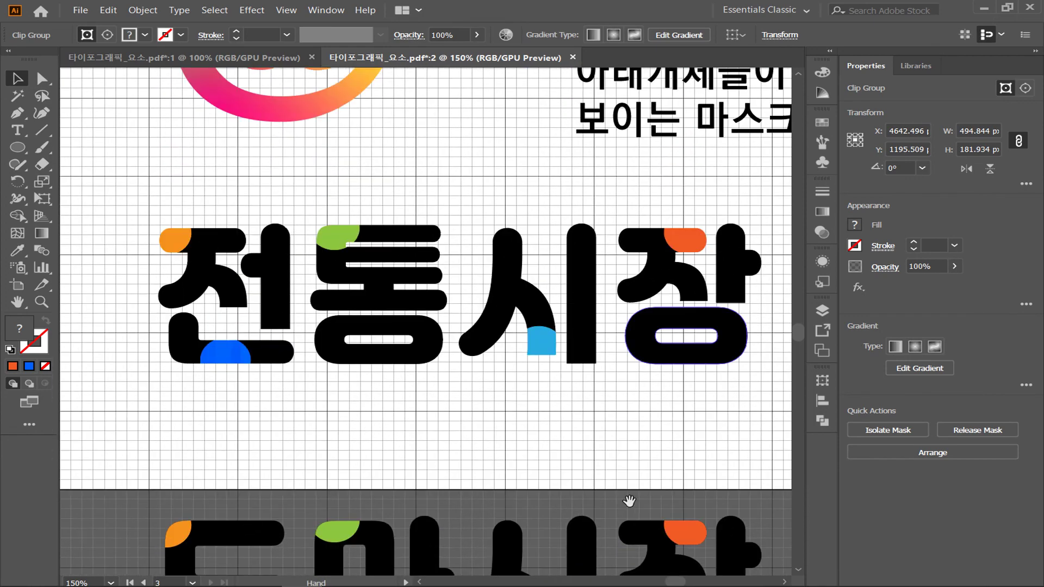
drag(629, 440, 631, 459)
key(space)
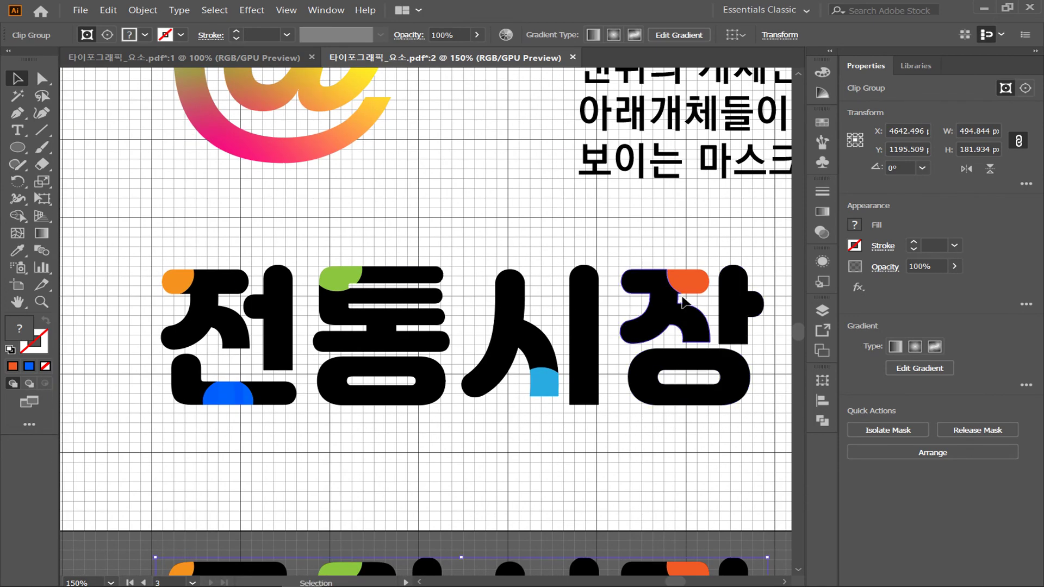
click(690, 281)
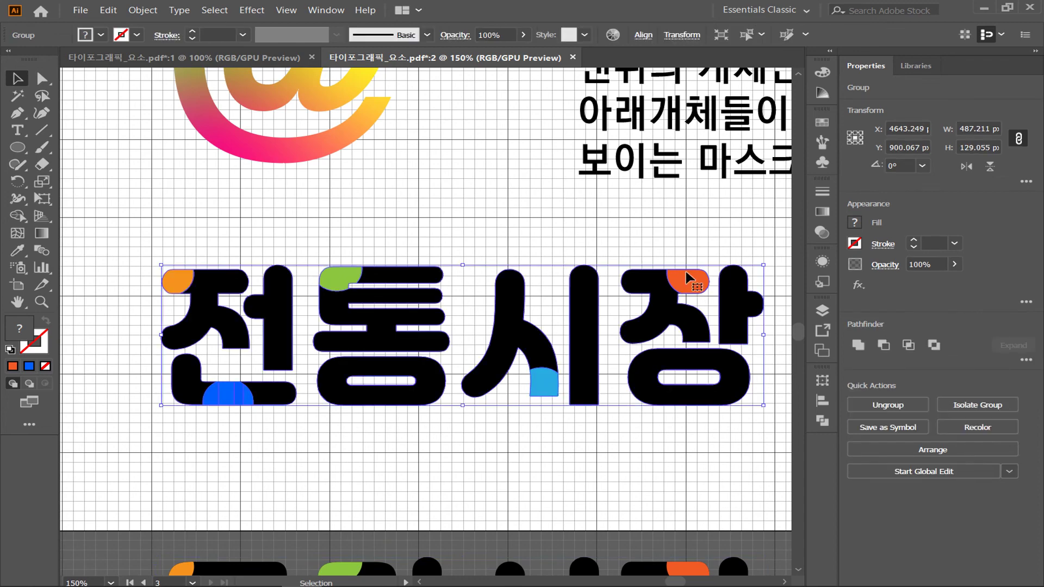
click(668, 231)
key(space)
drag(664, 220, 636, 305)
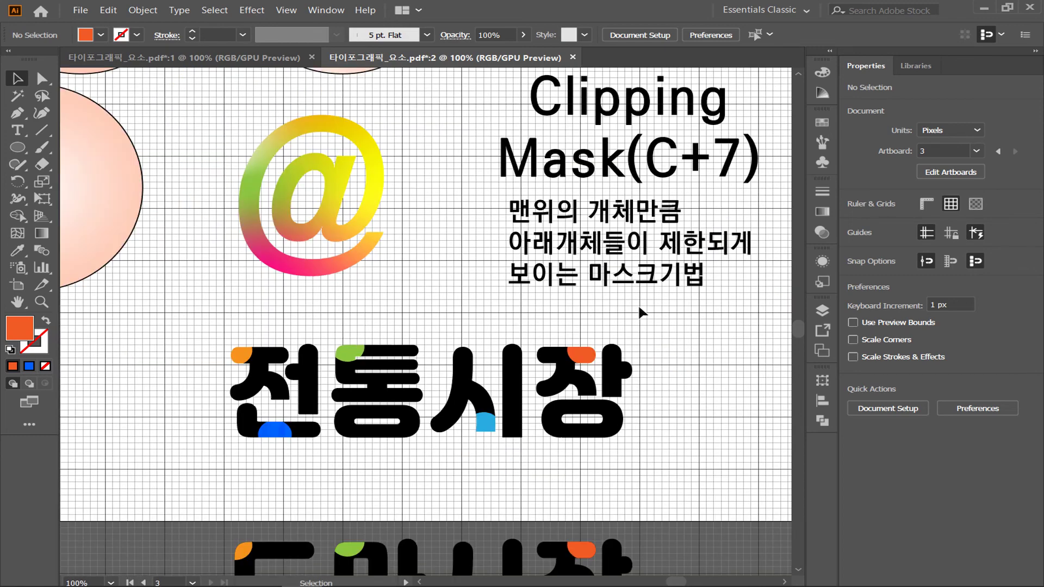
drag(464, 330, 462, 390)
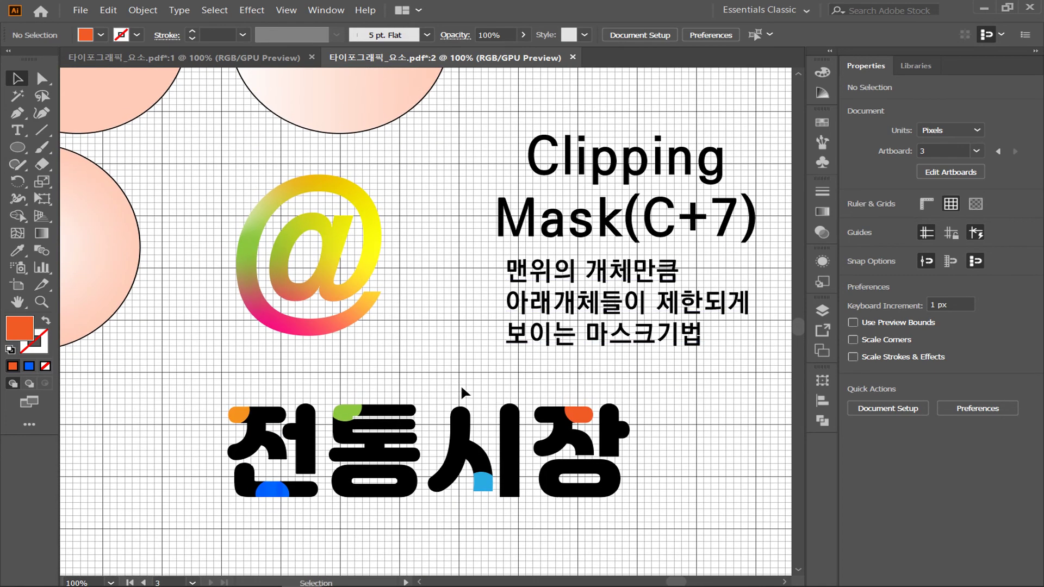